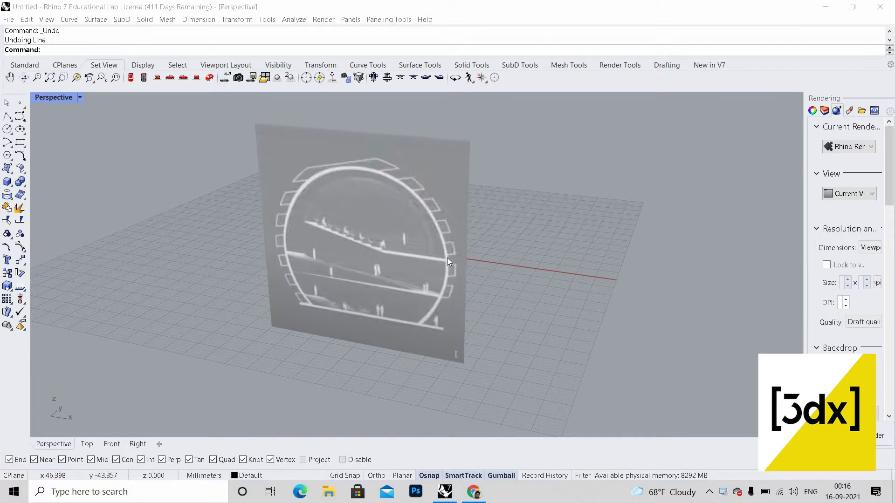
# Step: Examine the reference image plane in perspective, then switch to a maximized Front view of it
pyautogui.scroll(-2, 447, 261)
pyautogui.scroll(6, 460, 307)
pyautogui.scroll(-4, 482, 279)
pyautogui.moveTo(498, 383)
pyautogui.mouseDown(button='right')
pyautogui.moveTo(503, 350)
pyautogui.moveTo(508, 384)
pyautogui.mouseUp(button='right')
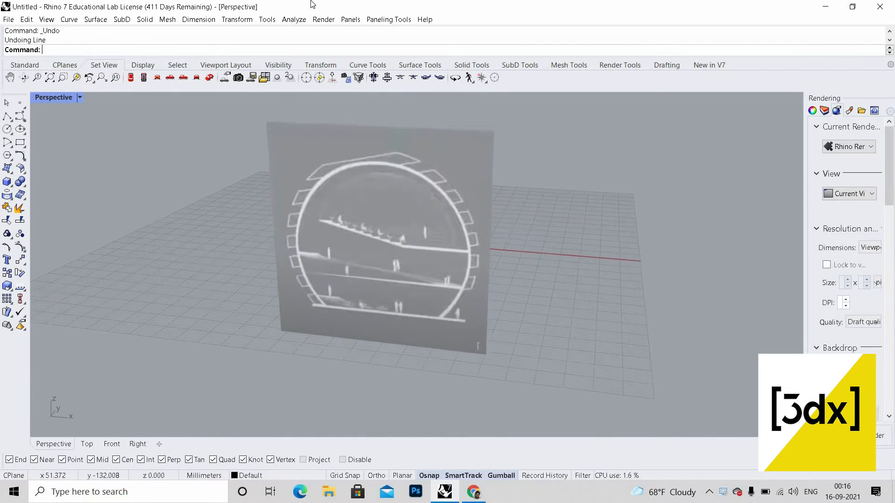
pyautogui.click(480, 222)
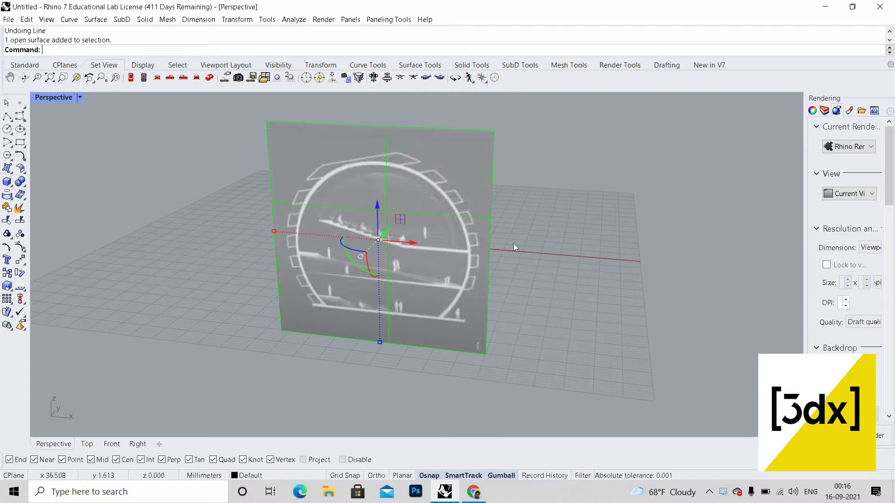
pyautogui.click(513, 243)
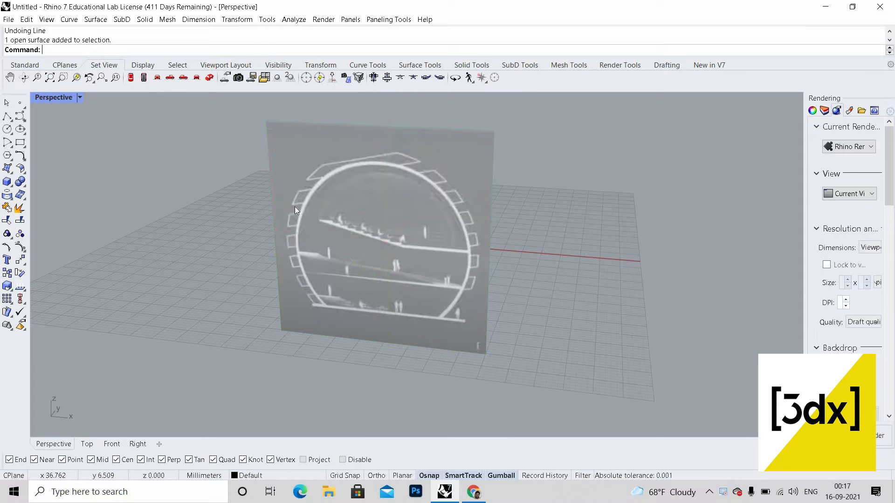
pyautogui.scroll(2, 315, 213)
pyautogui.scroll(2, 465, 251)
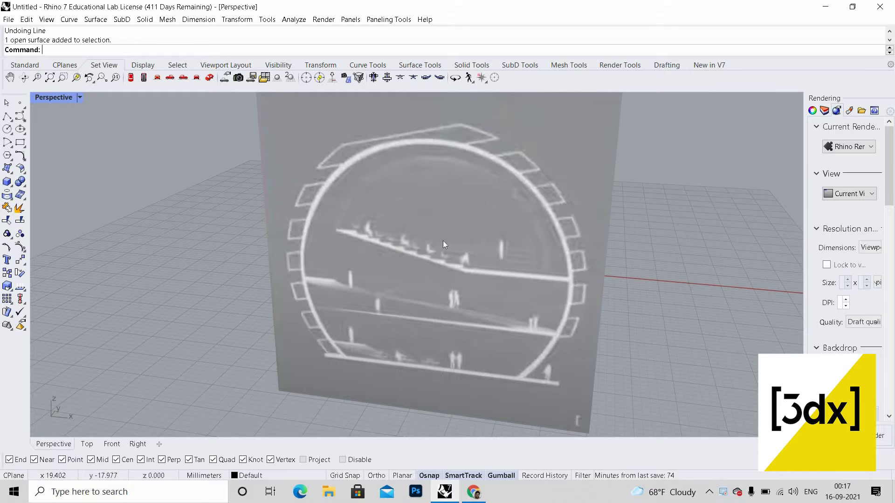
pyautogui.scroll(-3, 443, 245)
pyautogui.moveTo(595, 197); pyautogui.dragTo(521, 203, button='right')
pyautogui.click(508, 205)
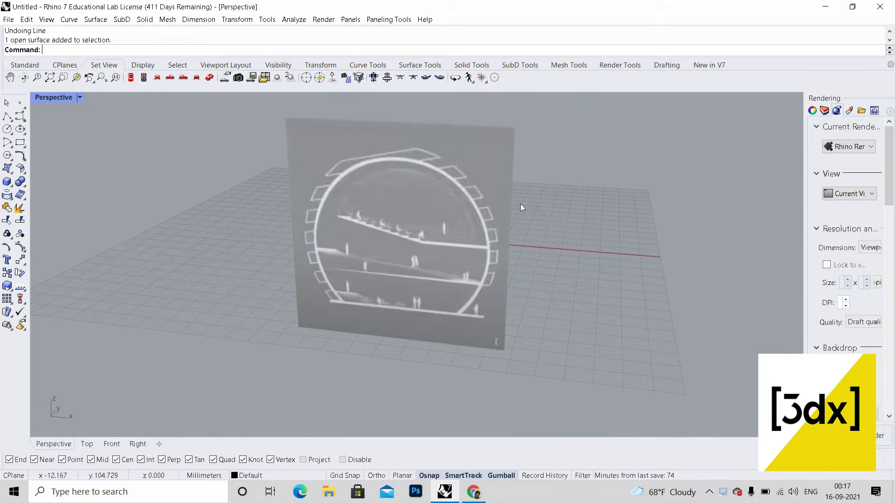
pyautogui.doubleClick(60, 97)
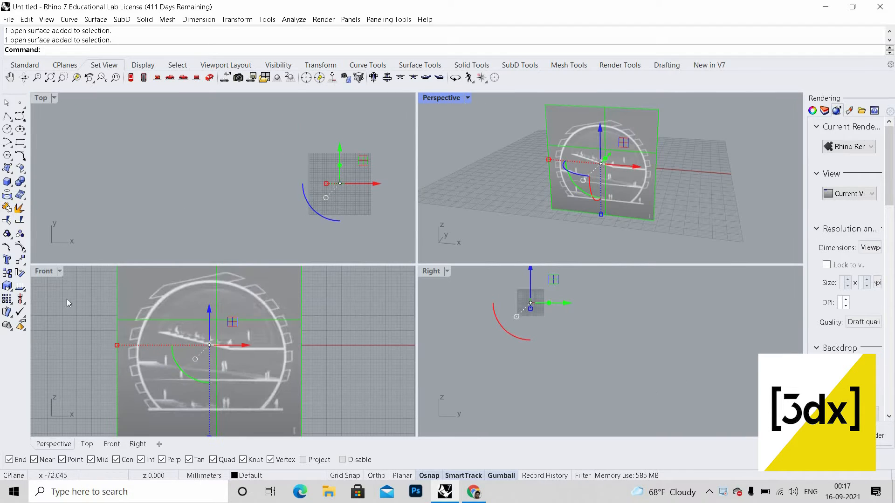
pyautogui.doubleClick(44, 271)
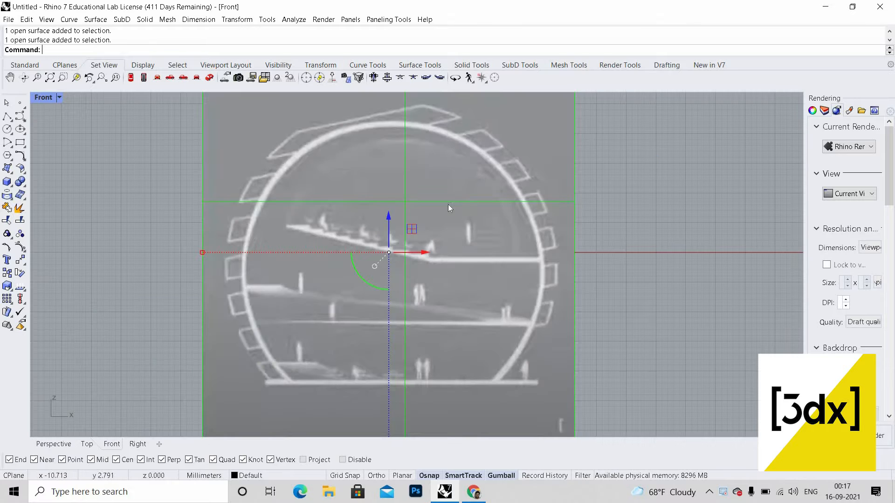
pyautogui.scroll(-4, 449, 204)
pyautogui.press('Escape')
pyautogui.scroll(2, 402, 270)
pyautogui.scroll(2, 401, 285)
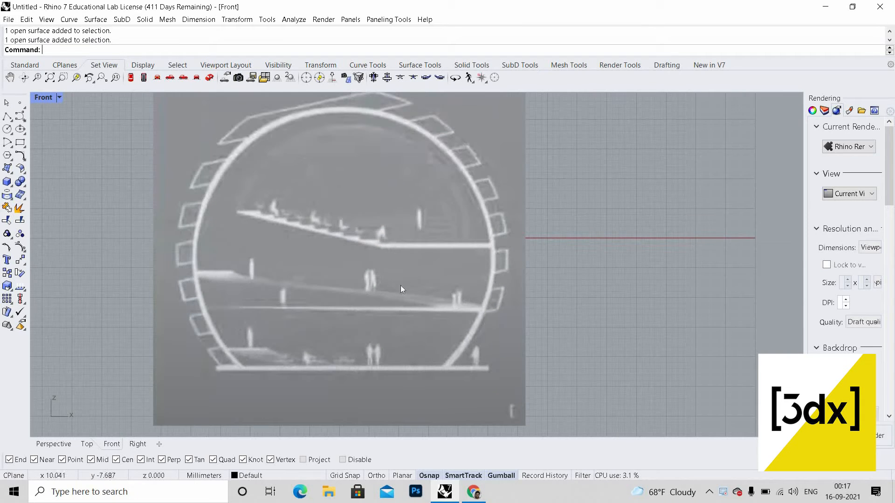
# Step: Draw a horizontal line about 46 mm long along the base floor of the section image
pyautogui.write('L')
pyautogui.press('Return')
pyautogui.scroll(6, 234, 363)
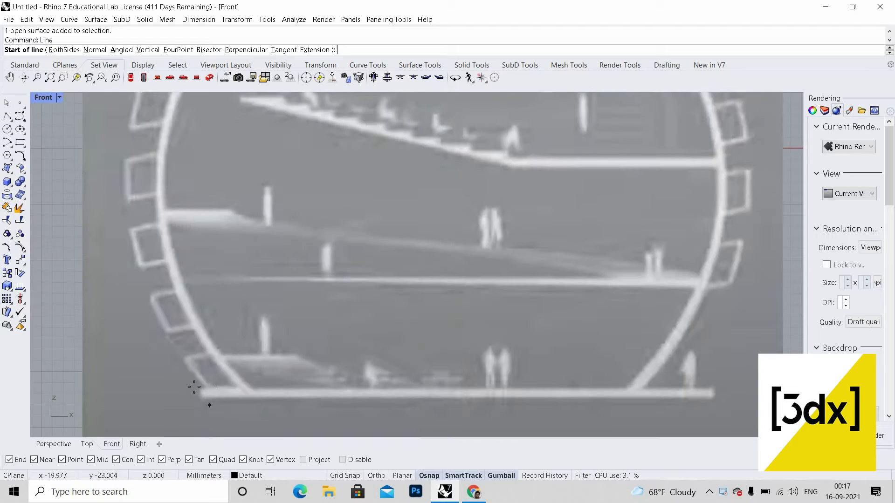
pyautogui.click(377, 388)
pyautogui.scroll(-5, 536, 404)
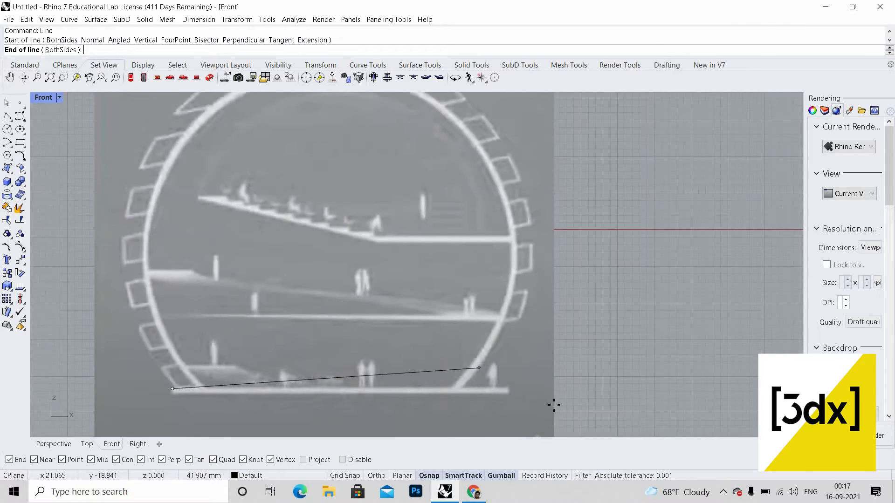
pyautogui.scroll(5, 542, 403)
pyautogui.press('F8')
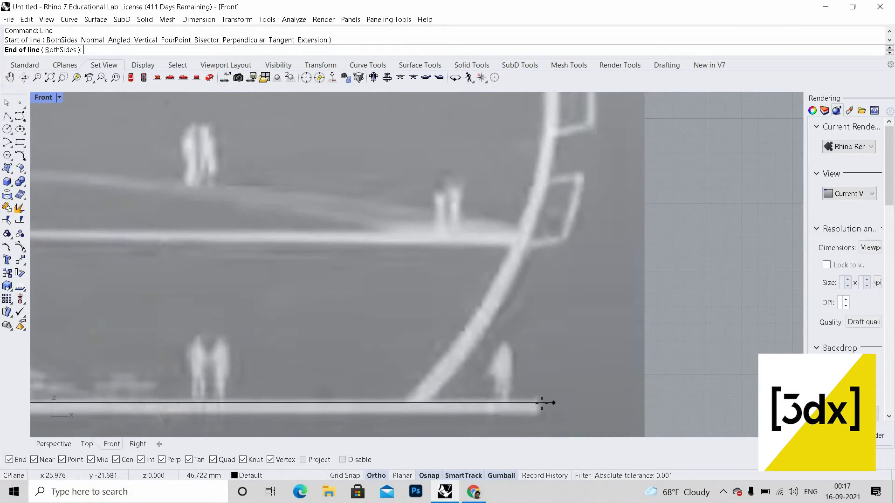
pyautogui.keyDown('shift'); pyautogui.click(568, 380); pyautogui.keyUp('shift')
pyautogui.scroll(-5, 517, 368)
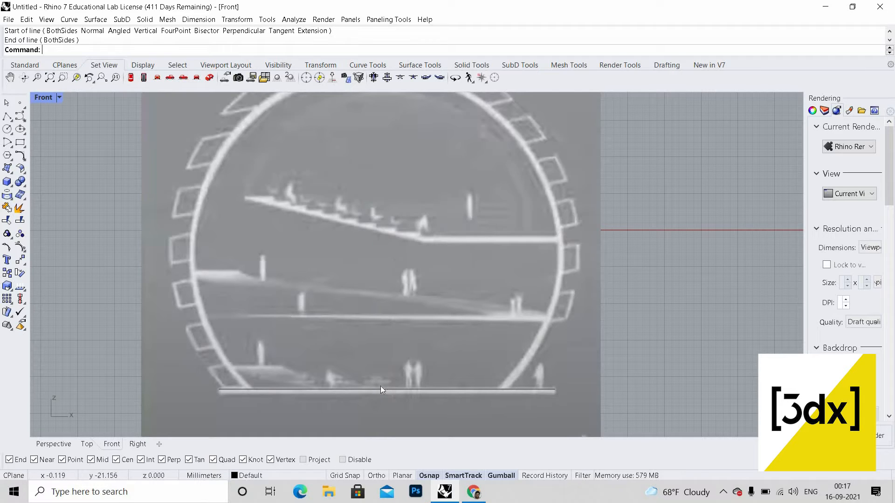
# Step: Draw a vertical line from the midpoint of the base line upward past the top of the circle
pyautogui.write('li')
pyautogui.press('Return')
pyautogui.click(381, 389)
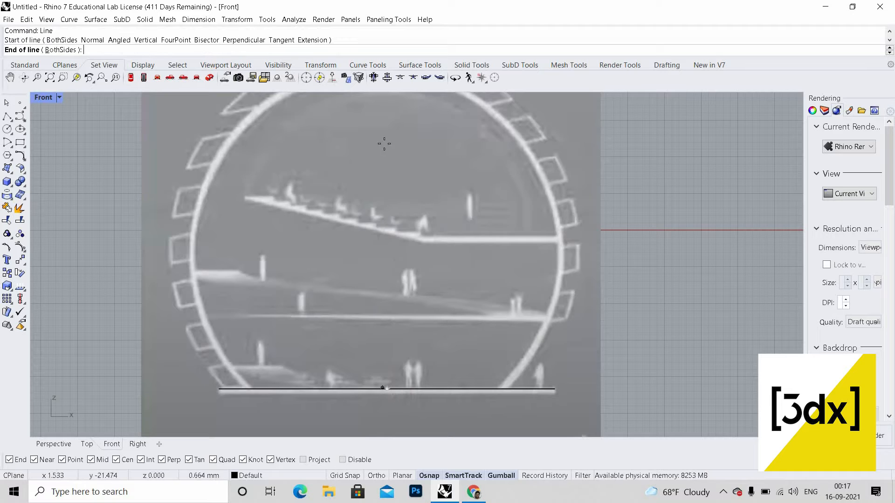
pyautogui.scroll(-4, 387, 137)
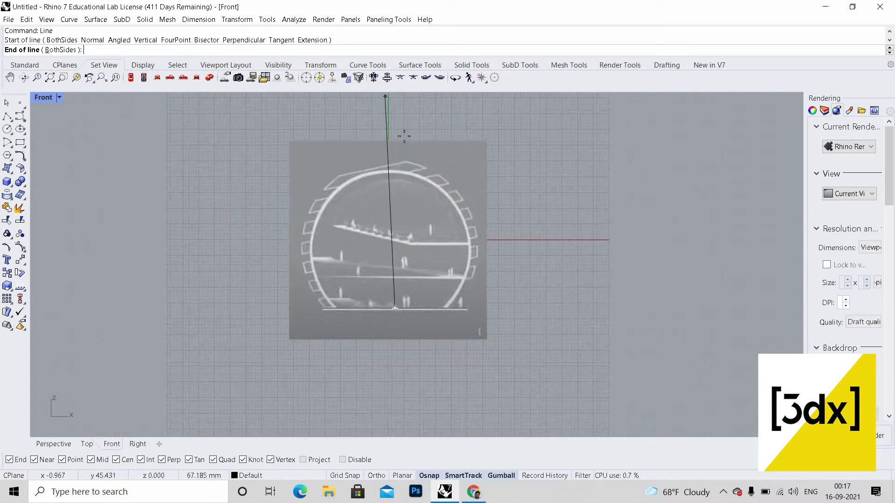
pyautogui.scroll(3, 404, 136)
pyautogui.click(402, 192)
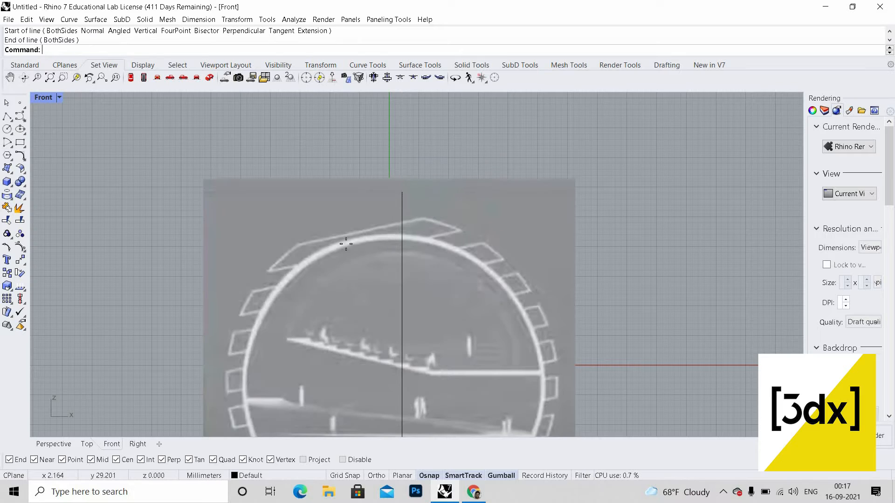
# Step: Draw a horizontal line at the top of the circular arc, crossing the vertical line
pyautogui.scroll(3, 346, 244)
pyautogui.press('Return')
pyautogui.click(342, 239)
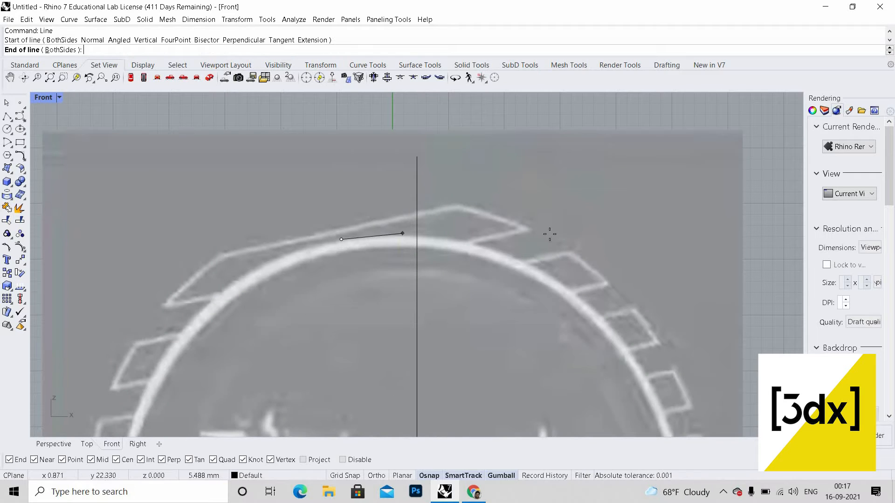
pyautogui.press('F8')
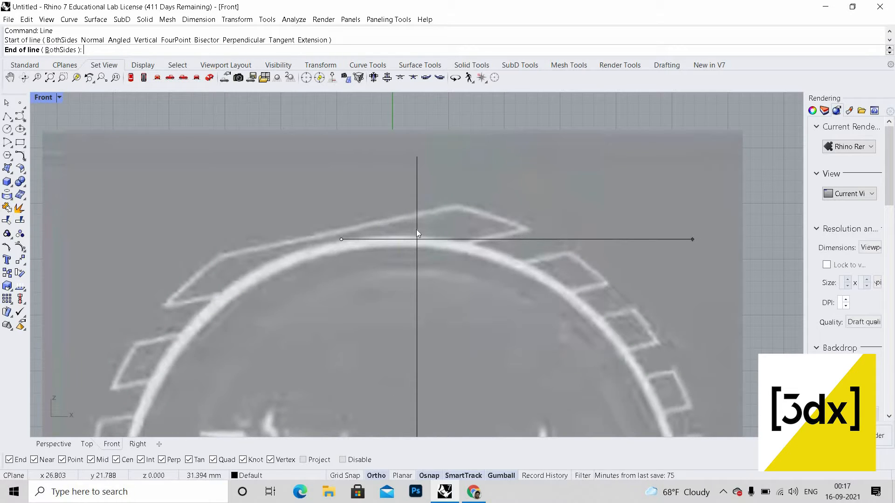
pyautogui.click(416, 233)
# Step: Trim the vertical line's upper end back to the horizontal top line
pyautogui.scroll(2, 426, 242)
pyautogui.click(422, 240)
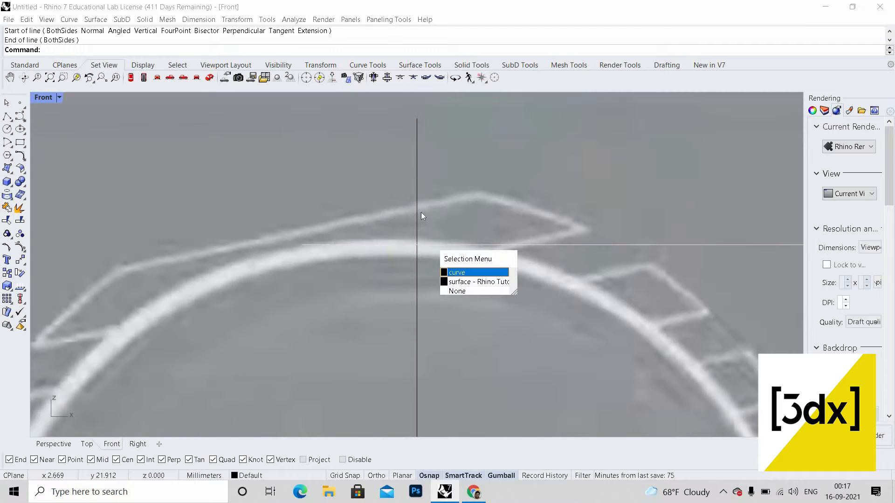
pyautogui.press('Return')
pyautogui.click(417, 208)
pyautogui.press('Return')
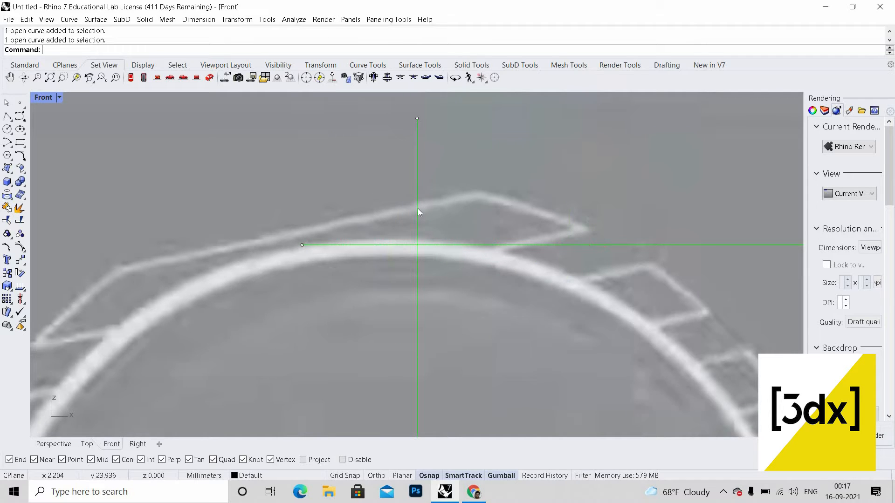
pyautogui.write('Trim')
pyautogui.press('Return')
pyautogui.click(417, 209)
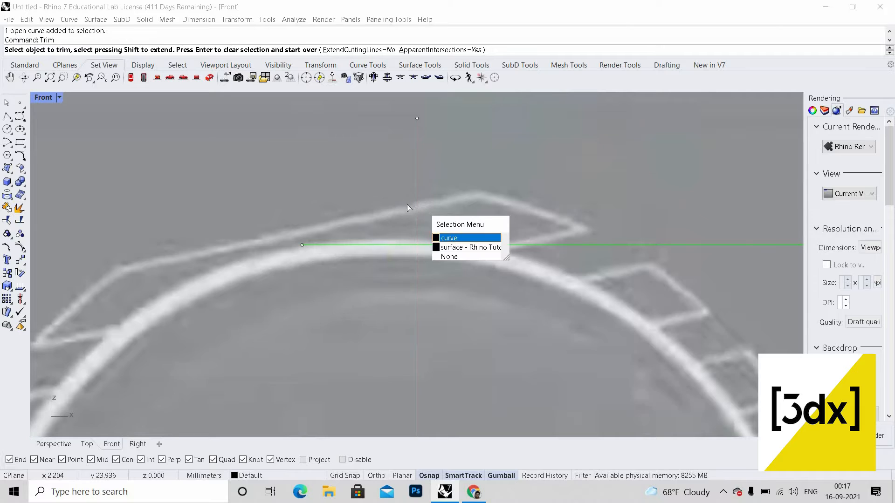
pyautogui.press('Return')
pyautogui.press('Return')
pyautogui.scroll(-6, 362, 184)
pyautogui.press('Escape')
pyautogui.scroll(-2, 467, 207)
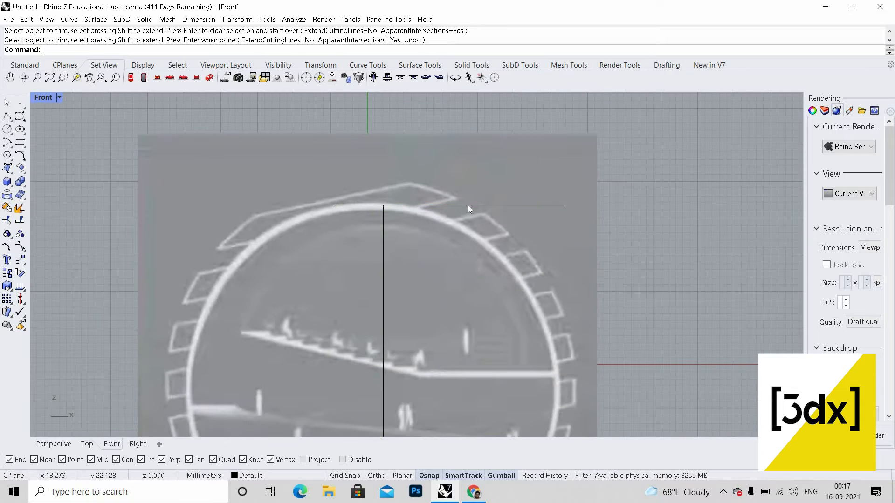
# Step: Delete the horizontal helper line at the top of the circle
pyautogui.click(467, 205)
pyautogui.click(421, 220)
pyautogui.press('Delete')
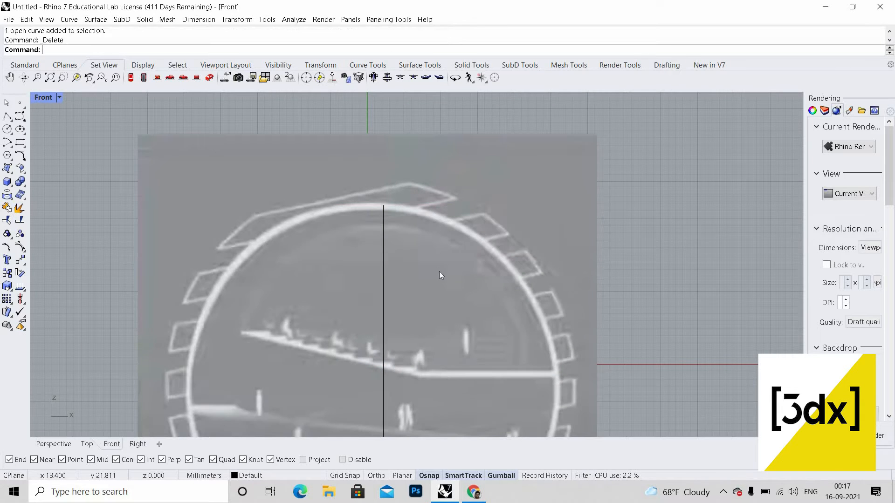
# Step: Create a sphere centred at the vertical line's midpoint with a radius of about 26 mm
pyautogui.scroll(-4, 439, 271)
pyautogui.moveTo(440, 271); pyautogui.dragTo(442, 195, button='right')
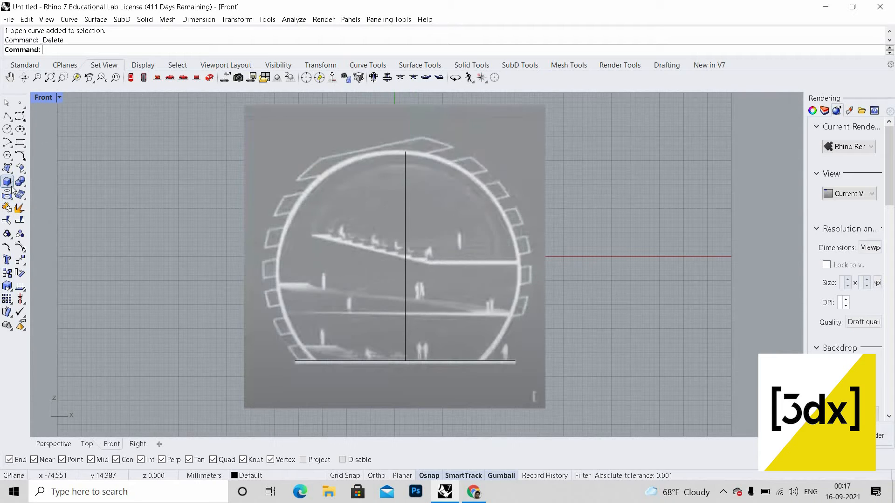
pyautogui.click(10, 184)
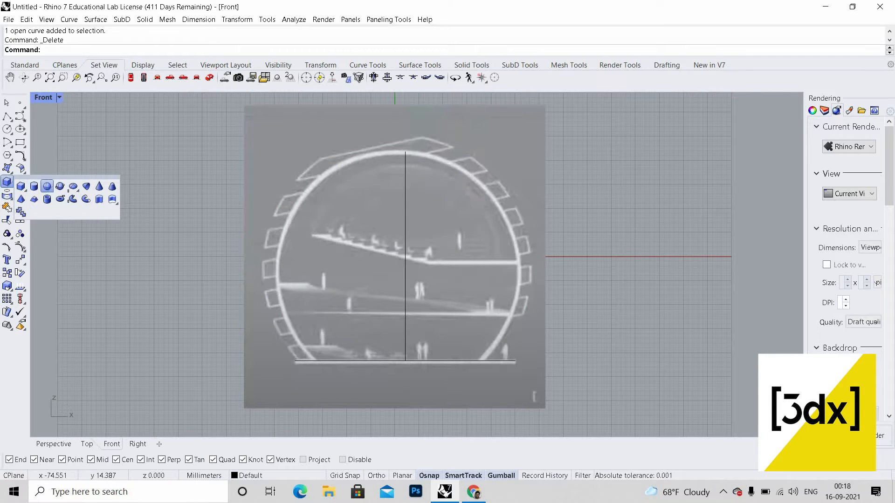
pyautogui.click(48, 187)
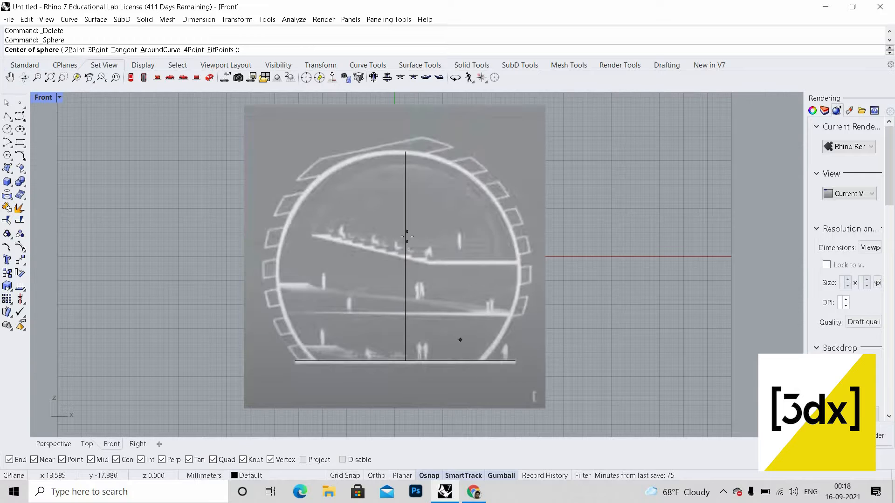
pyautogui.scroll(2, 460, 340)
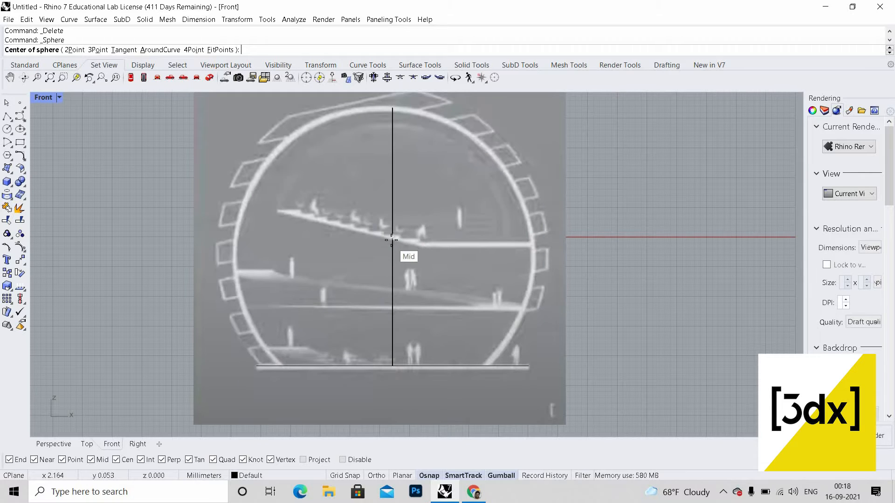
pyautogui.click(392, 238)
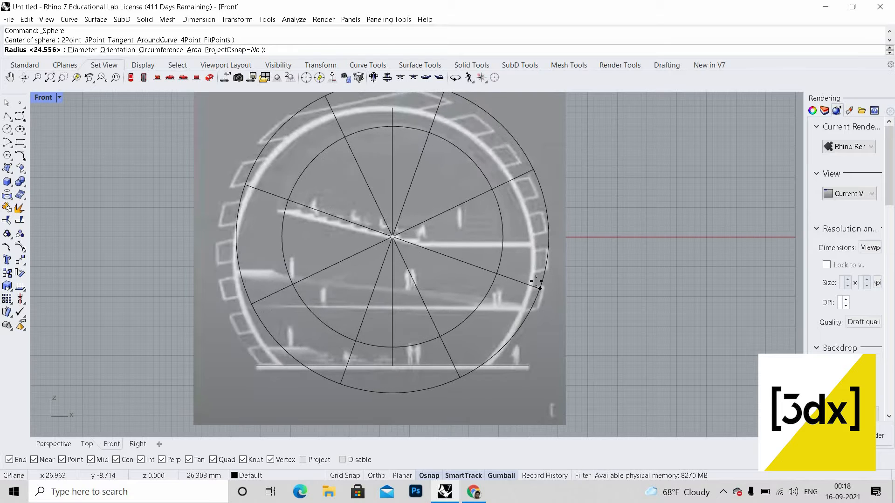
pyautogui.click(536, 281)
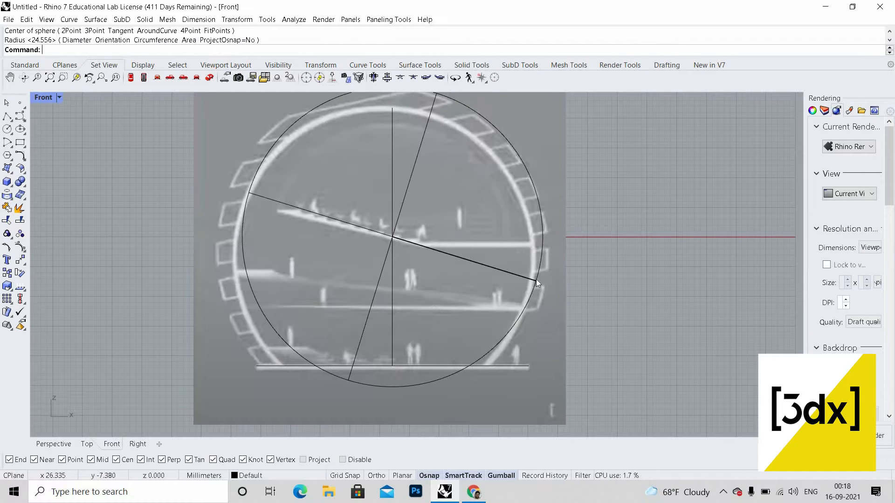
# Step: Move the sphere with the gumball to align it with the circular outline of the section
pyautogui.click(531, 229)
pyautogui.click(574, 307)
pyautogui.scroll(-3, 437, 233)
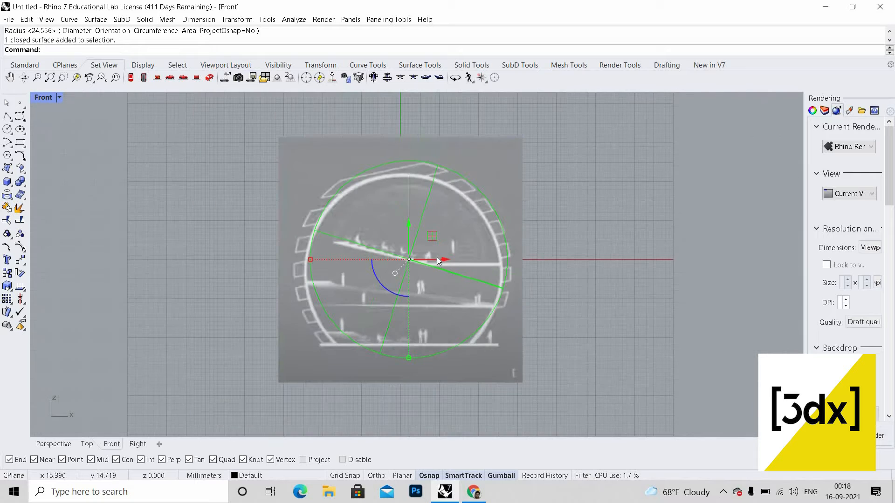
pyautogui.scroll(2, 431, 260)
pyautogui.moveTo(430, 259); pyautogui.dragTo(423, 259)
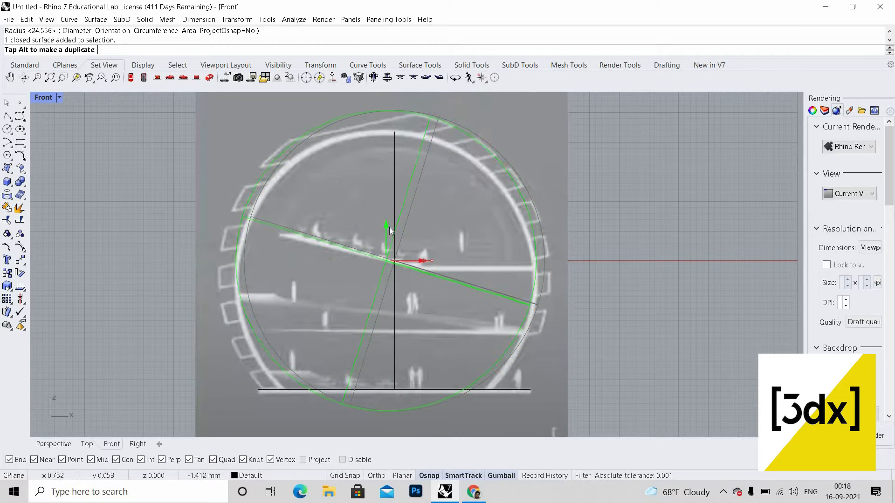
pyautogui.moveTo(384, 228); pyautogui.dragTo(385, 252)
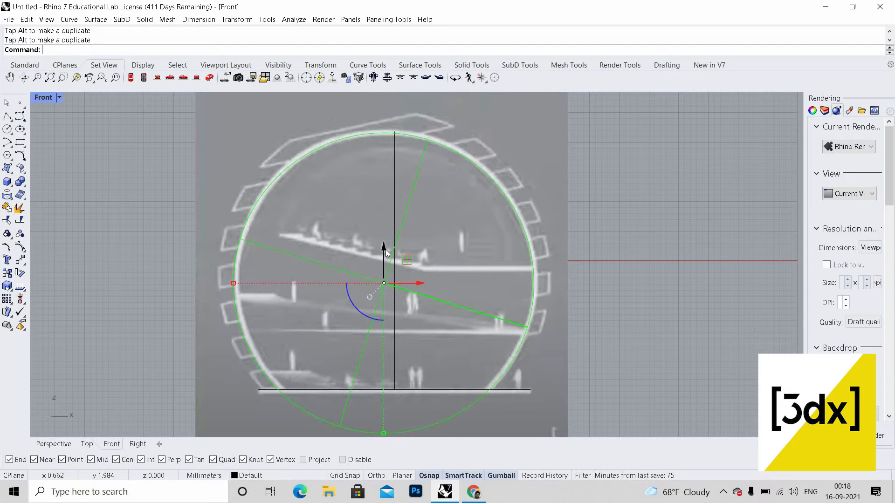
pyautogui.press('Escape')
pyautogui.scroll(-2, 556, 293)
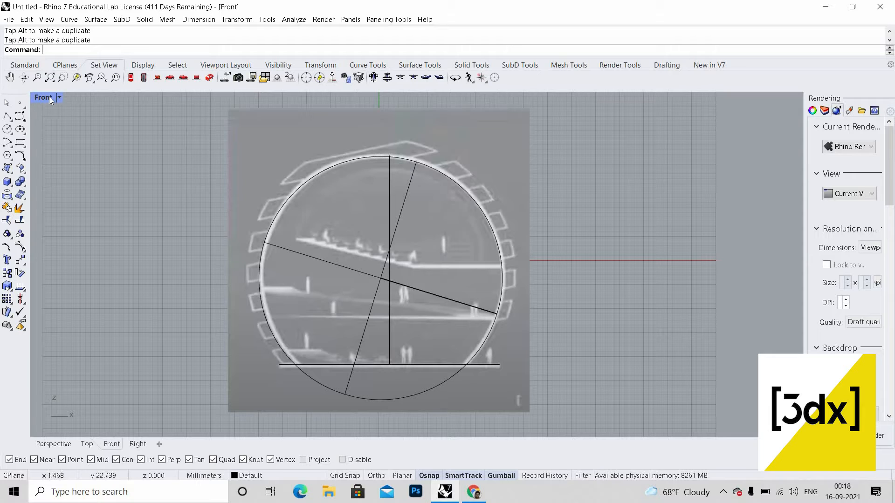
# Step: Extrude the bottom horizontal line as a surface, using a custom direction perpendicular to the section plane
pyautogui.hotkey('ctrl', 'm')
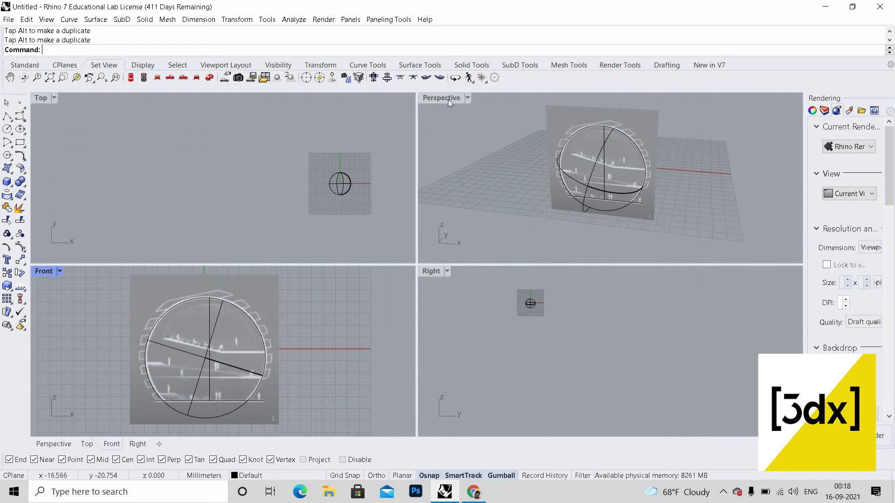
pyautogui.click(451, 166)
pyautogui.hotkey('ctrl', 'm')
pyautogui.moveTo(490, 299); pyautogui.dragTo(419, 279, button='right')
pyautogui.scroll(2, 416, 276)
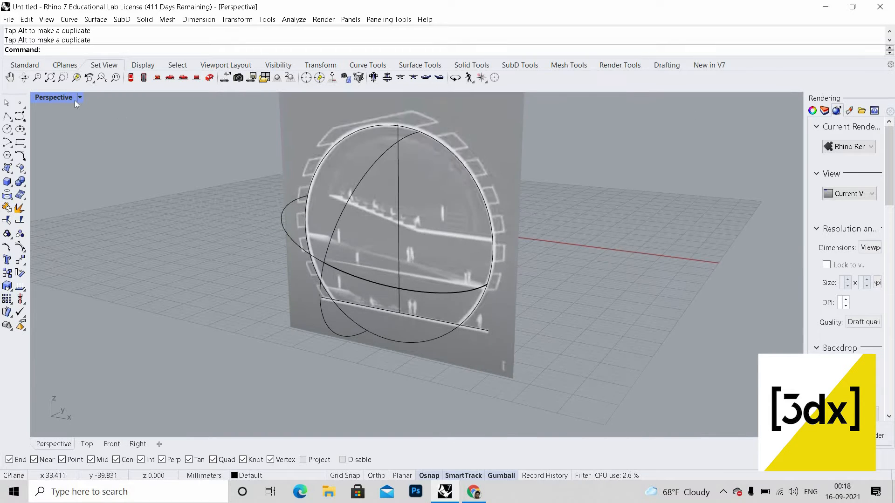
pyautogui.click(80, 97)
pyautogui.click(70, 146)
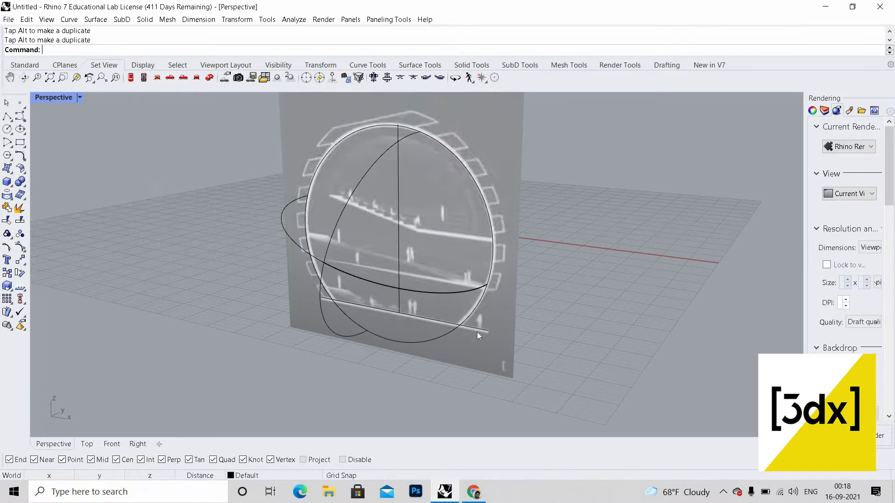
pyautogui.click(481, 331)
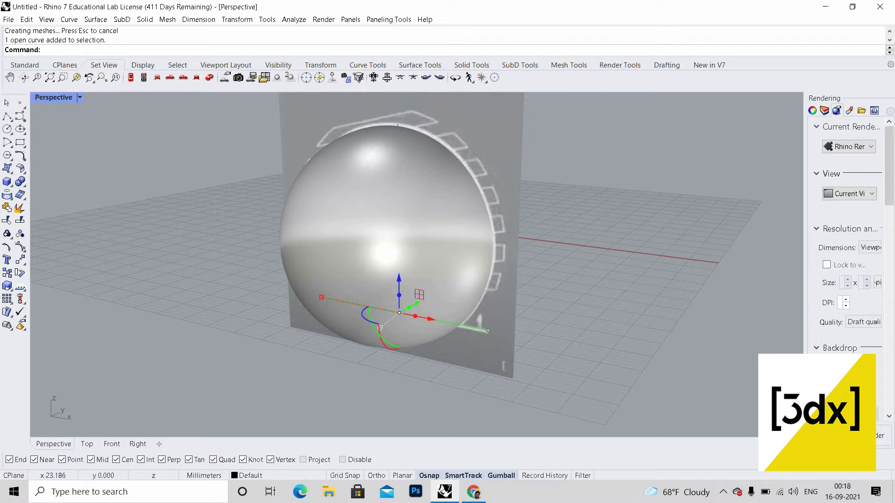
pyautogui.write('ExtrudeCrv')
pyautogui.press('Return')
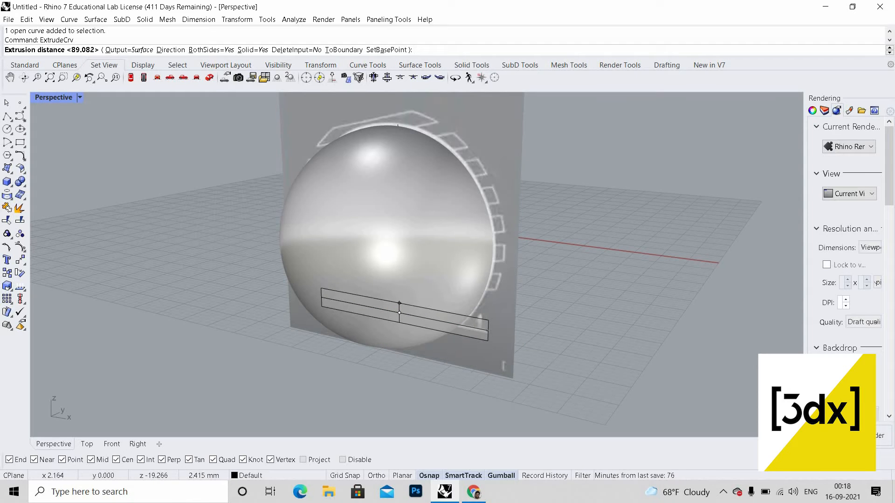
pyautogui.write('d')
pyautogui.press('Return')
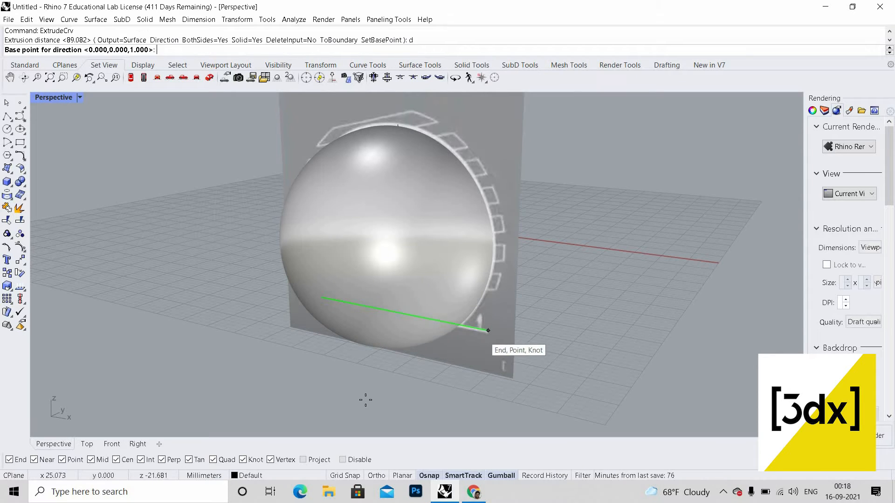
pyautogui.click(488, 331)
pyautogui.click(419, 382)
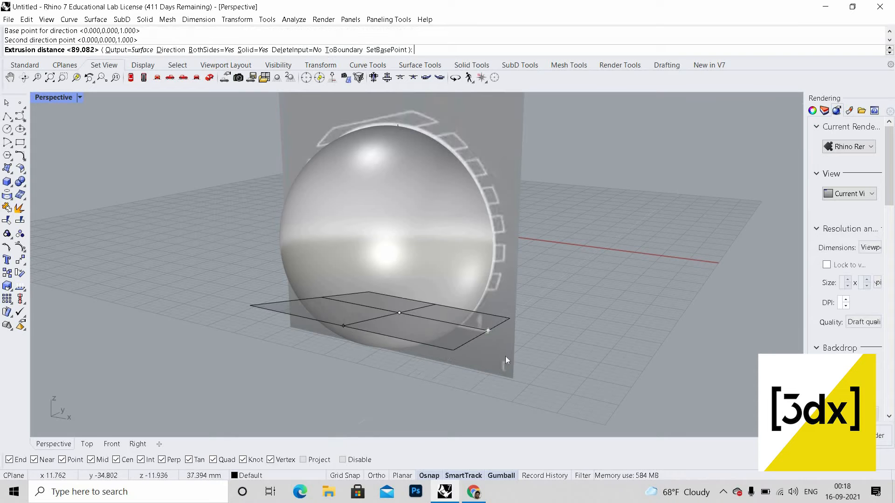
pyautogui.click(469, 352)
pyautogui.moveTo(469, 352); pyautogui.dragTo(444, 365, button='right')
pyautogui.press('Return')
# Step: Extrude the bottom line again along its perpendicular direction to form a wide horizontal cutting plane under the sphere
pyautogui.scroll(4, 463, 346)
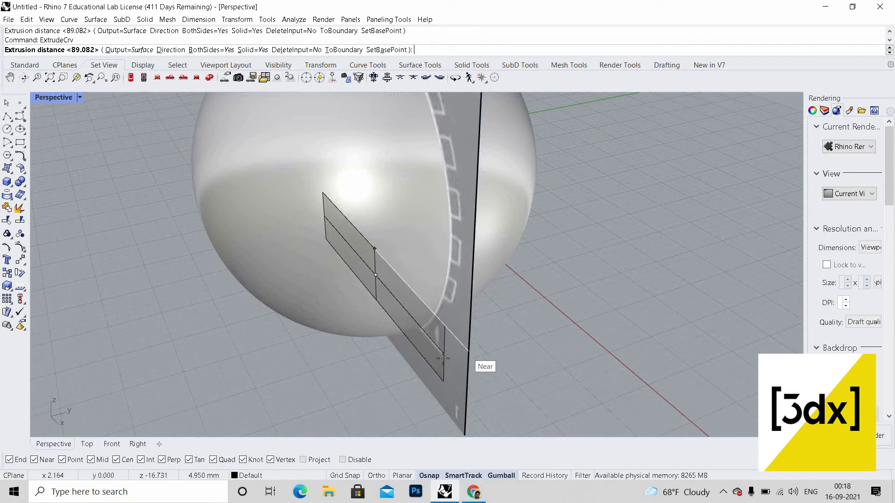
pyautogui.write('d')
pyautogui.press('Return')
pyautogui.click(444, 354)
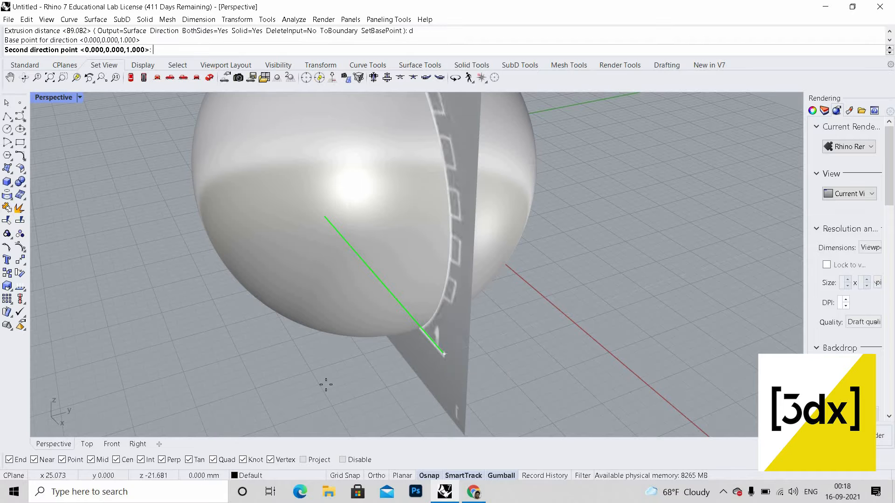
pyautogui.click(326, 386)
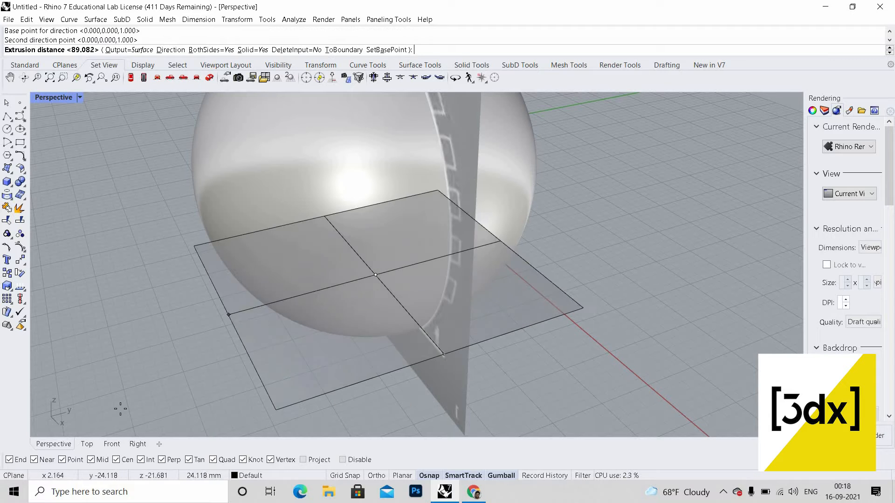
pyautogui.scroll(-2, 210, 391)
pyautogui.click(107, 380)
pyautogui.scroll(-2, 334, 370)
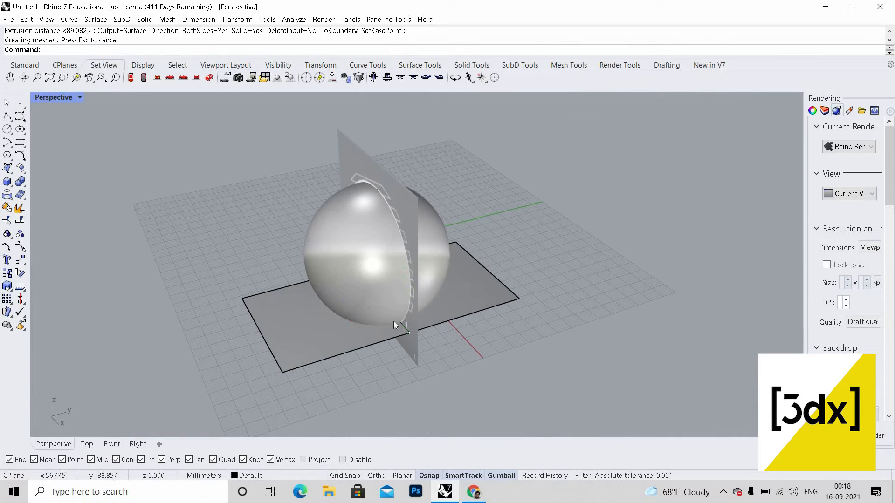
# Step: Boolean split the sphere using the horizontal cutting plane
pyautogui.moveTo(393, 320); pyautogui.dragTo(271, 263, button='right')
pyautogui.scroll(3, 367, 299)
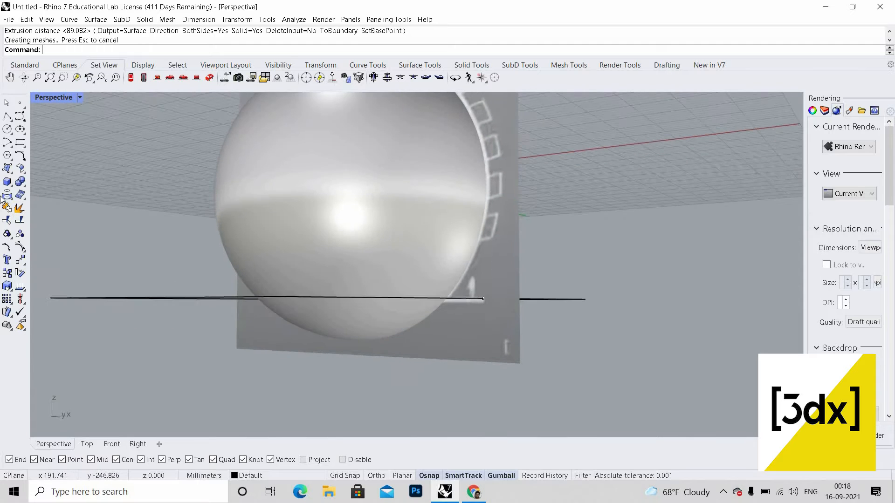
pyautogui.click(21, 183)
pyautogui.click(69, 188)
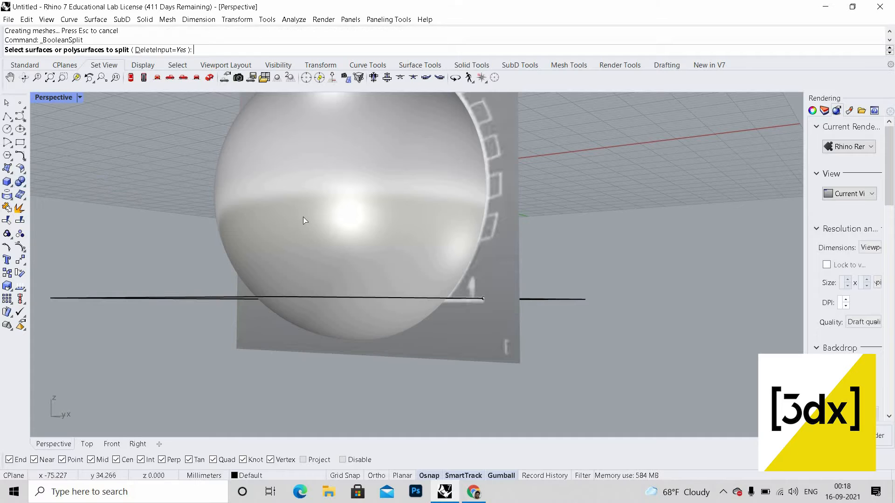
pyautogui.click(303, 216)
pyautogui.press('Return')
pyautogui.click(172, 298)
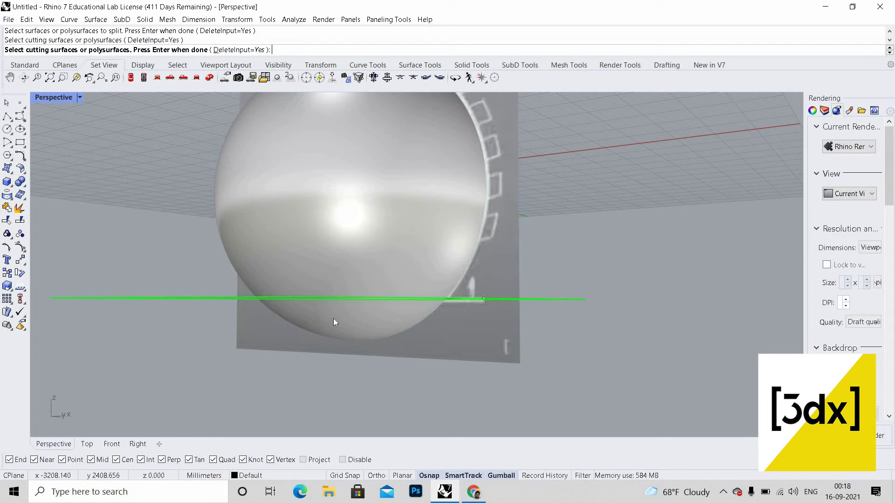
pyautogui.press('Return')
# Step: Delete the lower part of the split sphere and the horizontal cutting plane
pyautogui.click(334, 319)
pyautogui.press('Delete')
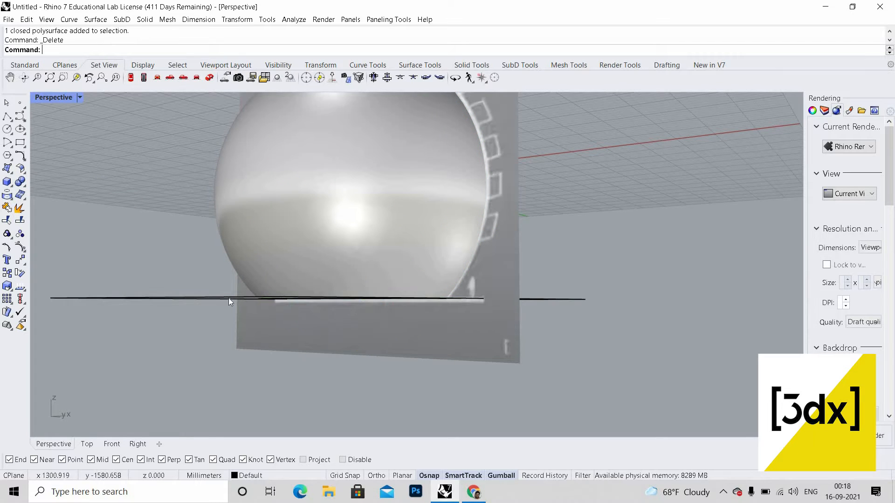
pyautogui.click(228, 298)
pyautogui.press('Delete')
# Step: Inspect the trimmed sphere in the perspective and front views
pyautogui.moveTo(228, 299); pyautogui.dragTo(320, 313, button='right')
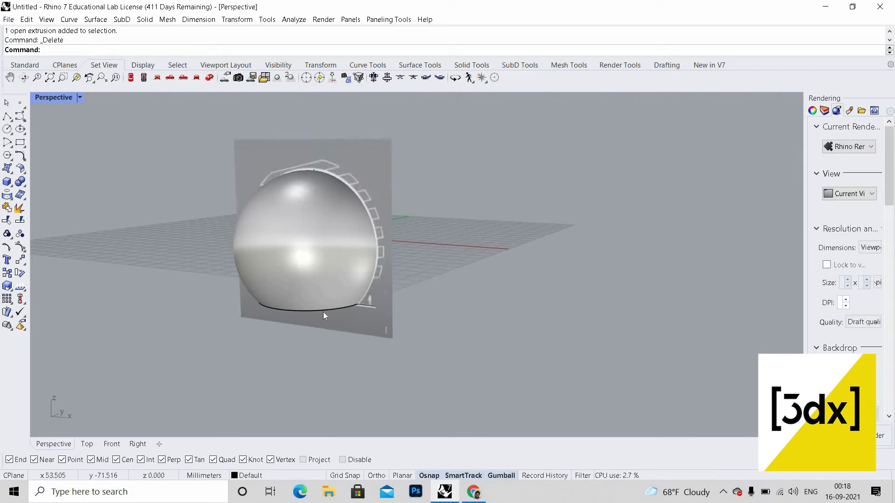
pyautogui.scroll(3, 324, 312)
pyautogui.scroll(5, 339, 303)
pyautogui.scroll(-2, 373, 239)
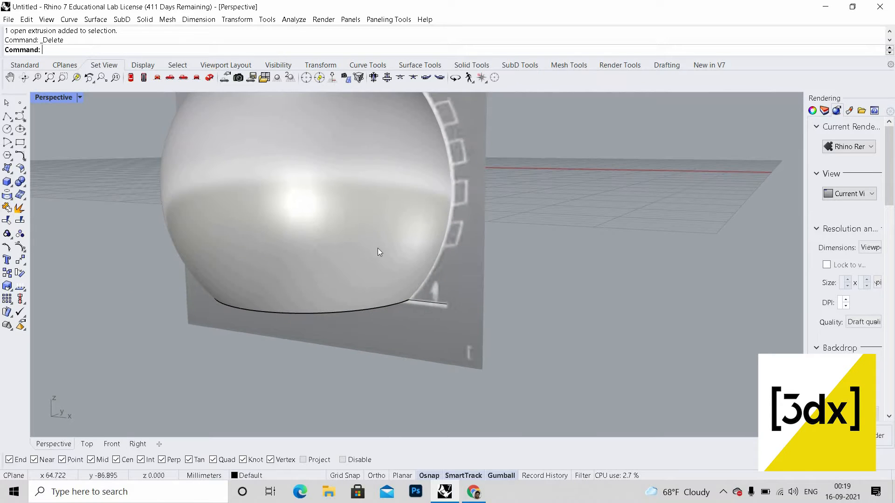
pyautogui.scroll(-6, 284, 181)
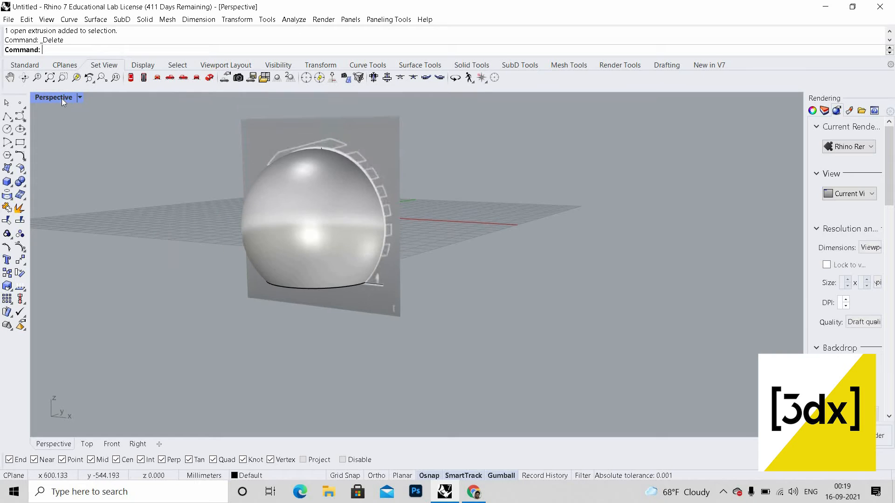
pyautogui.doubleClick(61, 98)
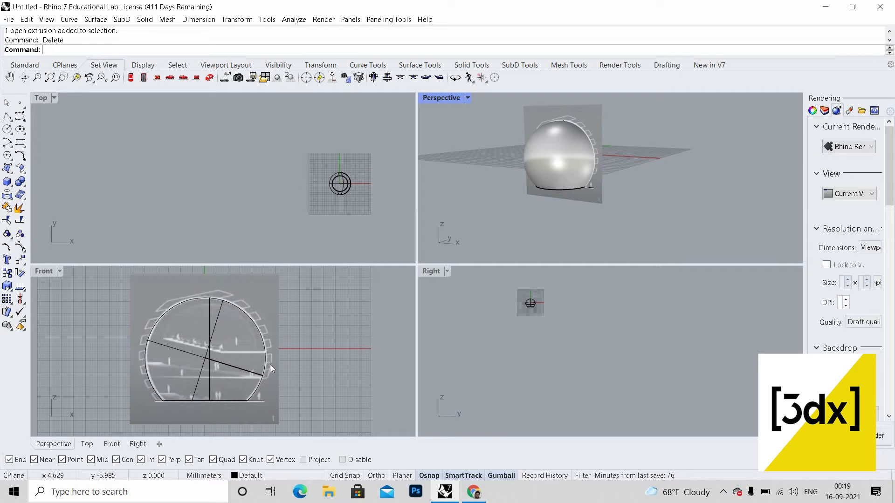
pyautogui.scroll(2, 273, 365)
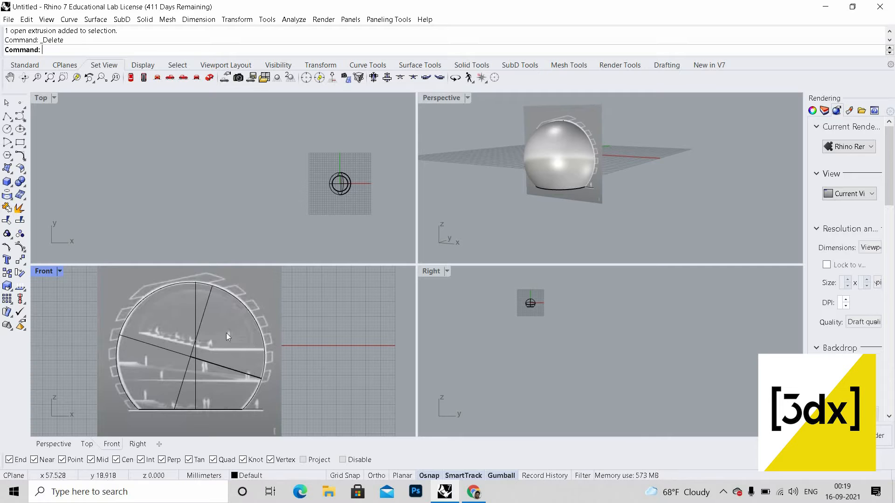
pyautogui.doubleClick(444, 96)
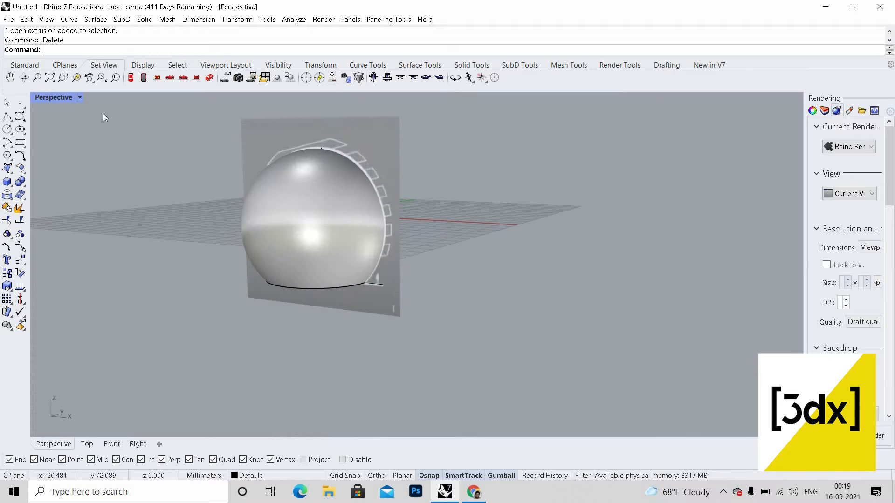
# Step: Scale a slightly larger copy of the trimmed sphere from the centre of the bottom line
pyautogui.click(80, 97)
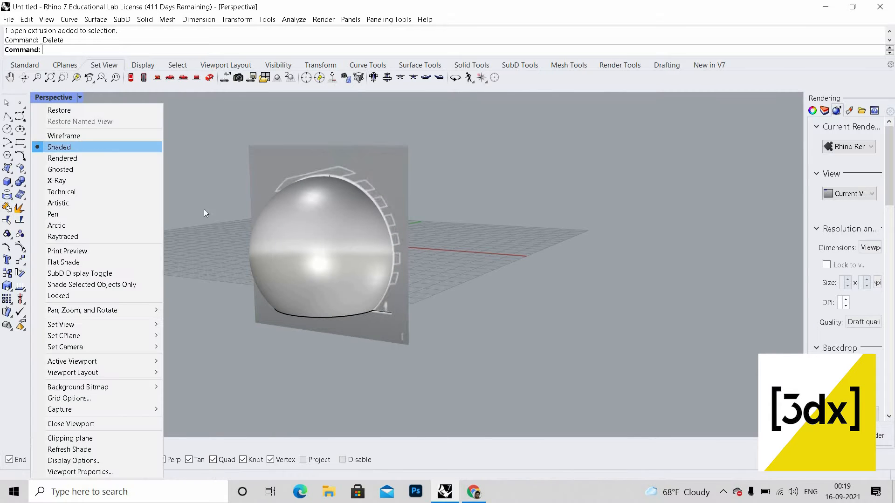
pyautogui.click(61, 134)
pyautogui.scroll(5, 155, 216)
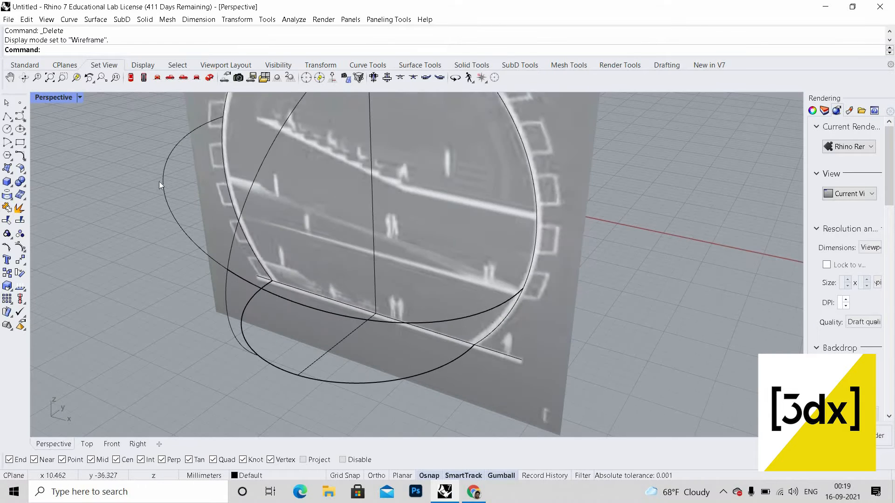
pyautogui.click(162, 181)
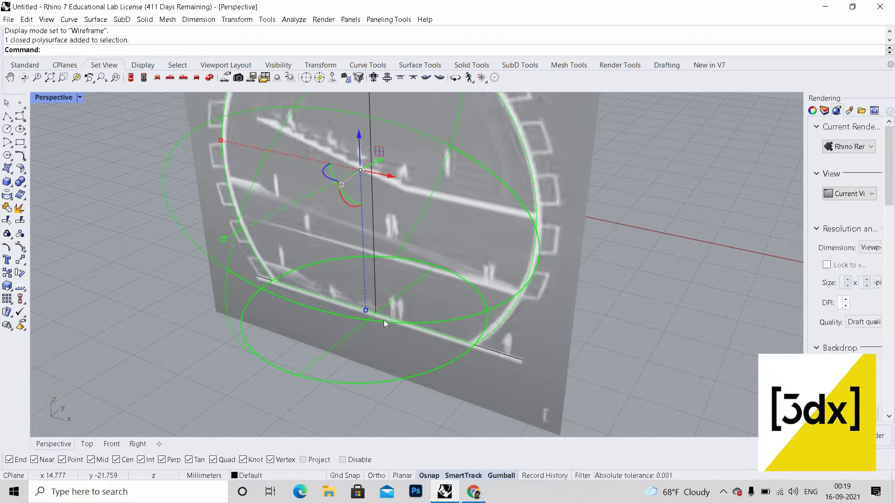
pyautogui.scroll(-2, 385, 321)
pyautogui.scroll(2, 387, 322)
pyautogui.write('Scale')
pyautogui.press('Return')
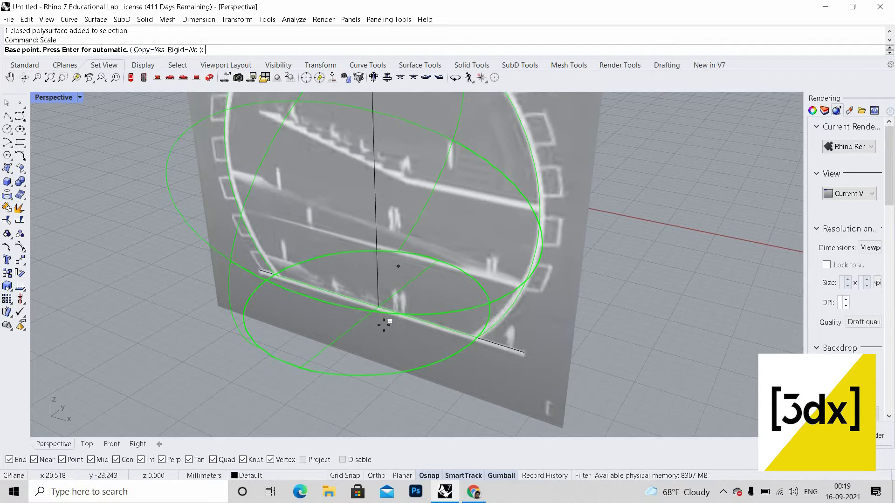
pyautogui.scroll(2, 390, 310)
pyautogui.click(377, 307)
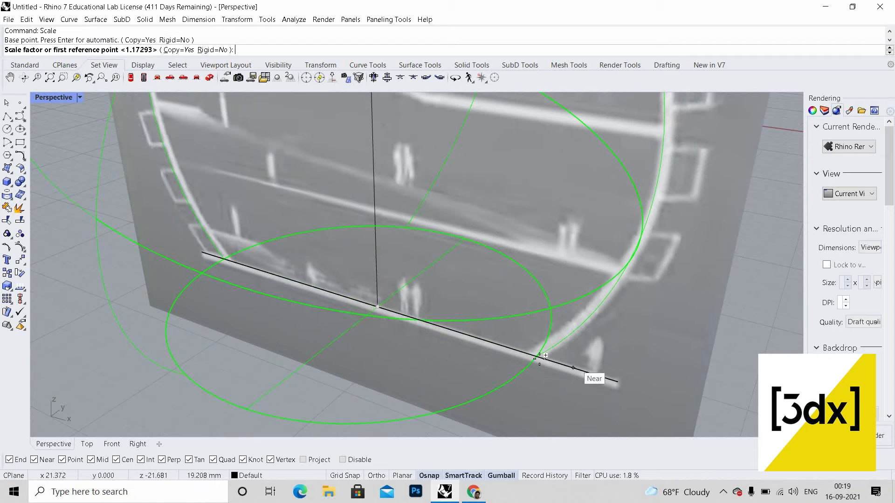
pyautogui.click(567, 361)
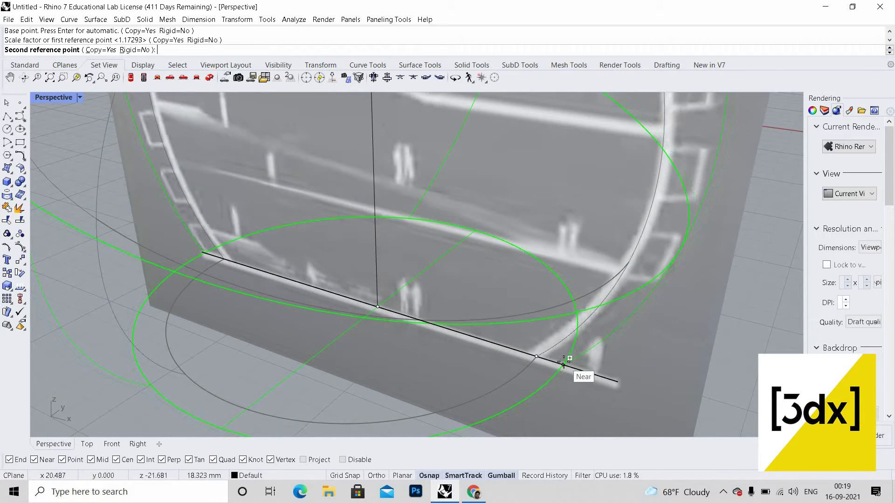
pyautogui.scroll(-3, 571, 366)
pyautogui.scroll(2, 564, 362)
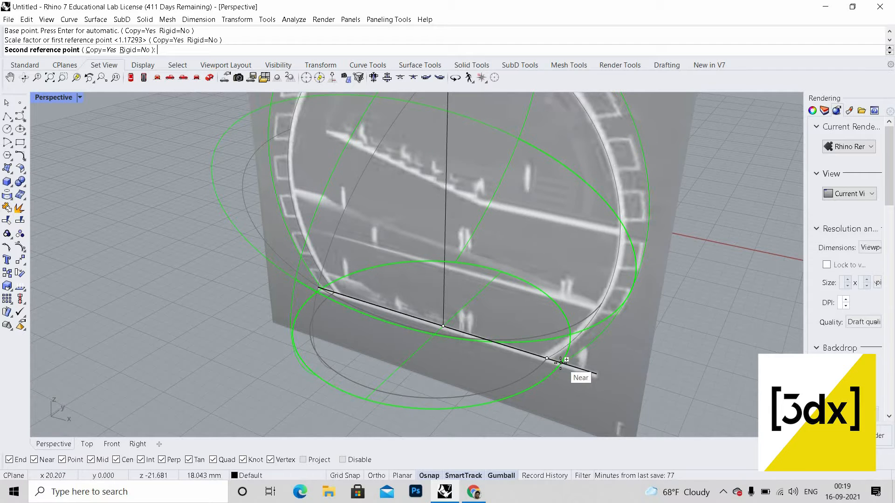
pyautogui.click(561, 362)
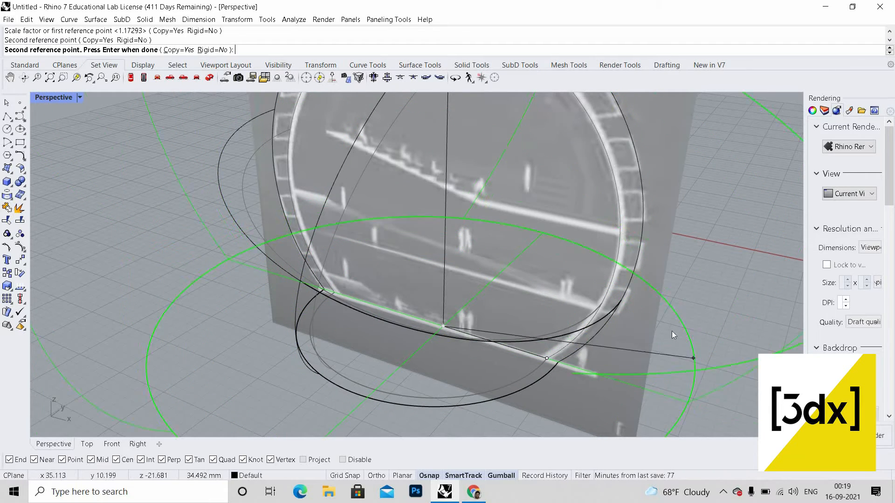
pyautogui.press('Return')
pyautogui.scroll(-3, 698, 278)
pyautogui.moveTo(697, 276); pyautogui.dragTo(707, 233, button='right')
pyautogui.press('Escape')
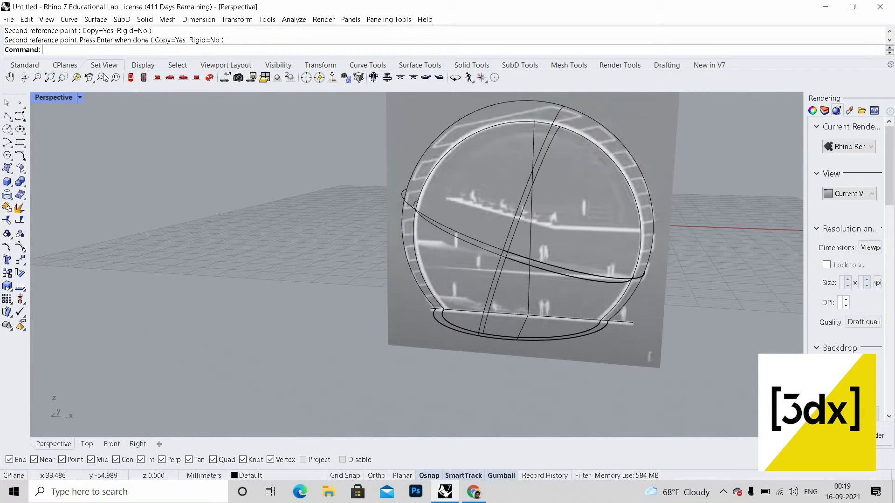
# Step: Switch the perspective view to shaded display and orbit around the sphere
pyautogui.click(79, 97)
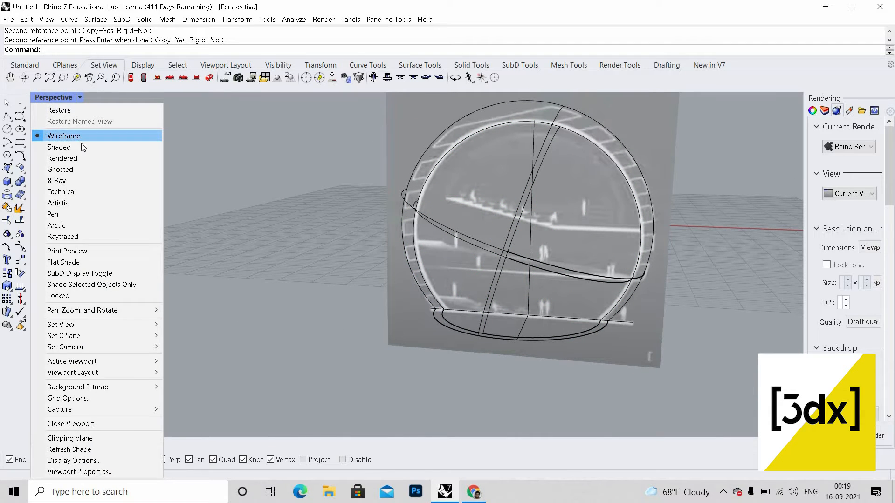
pyautogui.click(81, 145)
pyautogui.scroll(-4, 510, 254)
pyautogui.moveTo(509, 308)
pyautogui.mouseDown(button='right')
pyautogui.moveTo(522, 276)
pyautogui.moveTo(511, 183)
pyautogui.mouseUp(button='right')
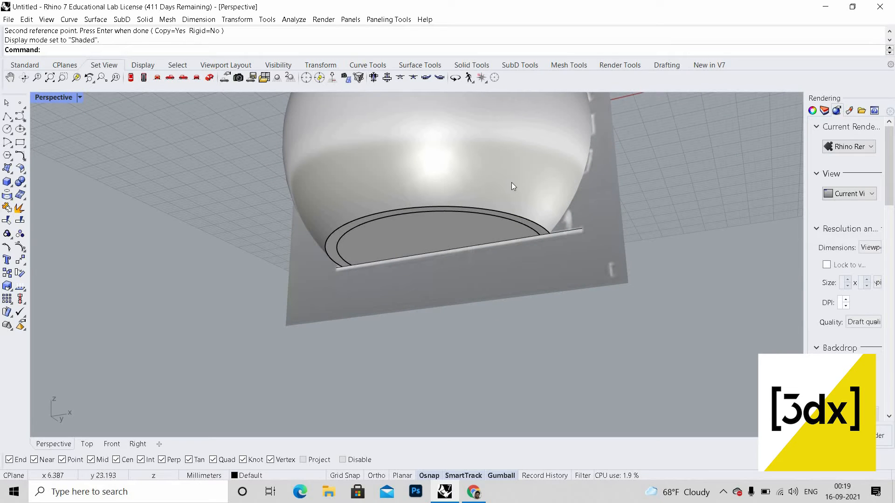
# Step: Boolean split the larger sphere using the trimmed inner sphere as the cutting surface
pyautogui.write('BooleanSplit')
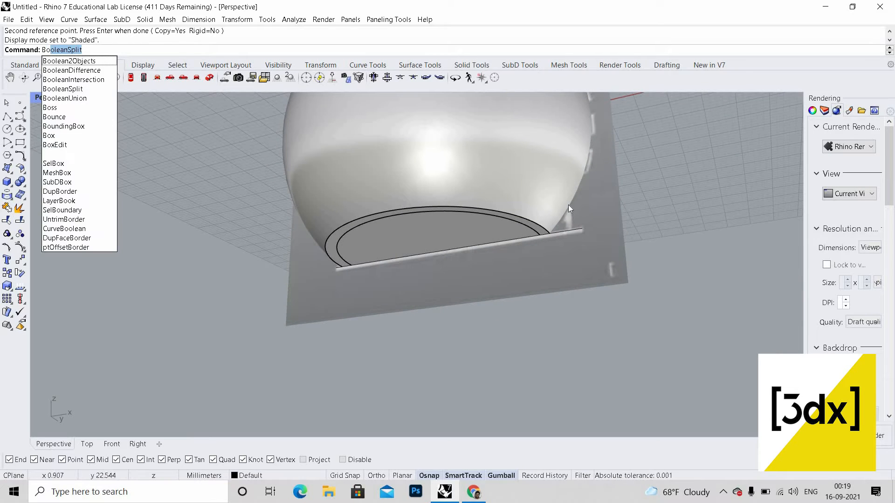
pyautogui.press('Return')
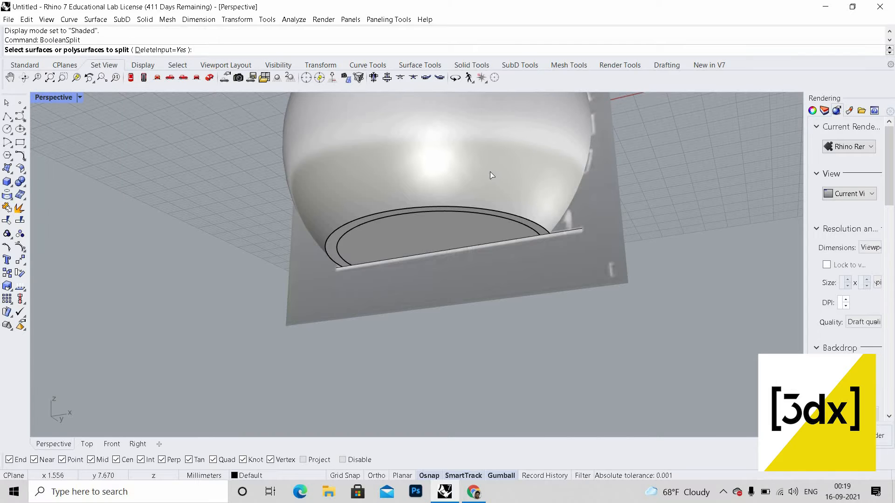
pyautogui.scroll(2, 491, 173)
pyautogui.click(491, 175)
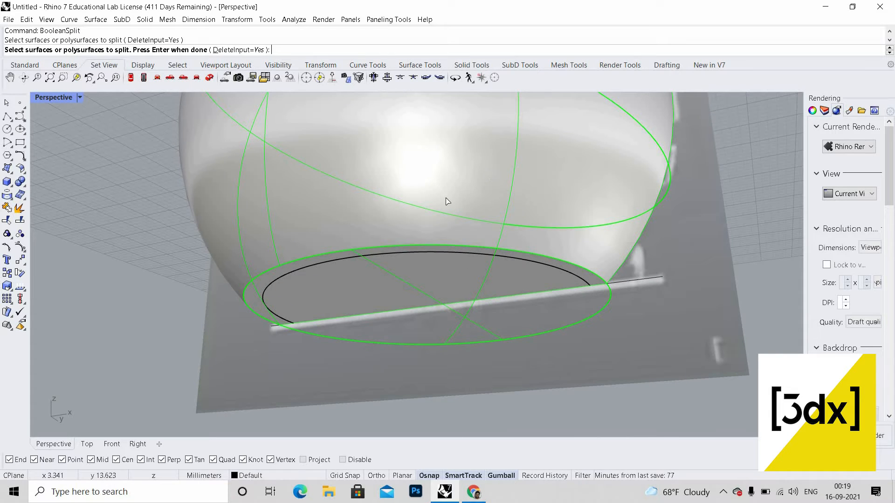
pyautogui.press('Return')
pyautogui.click(346, 291)
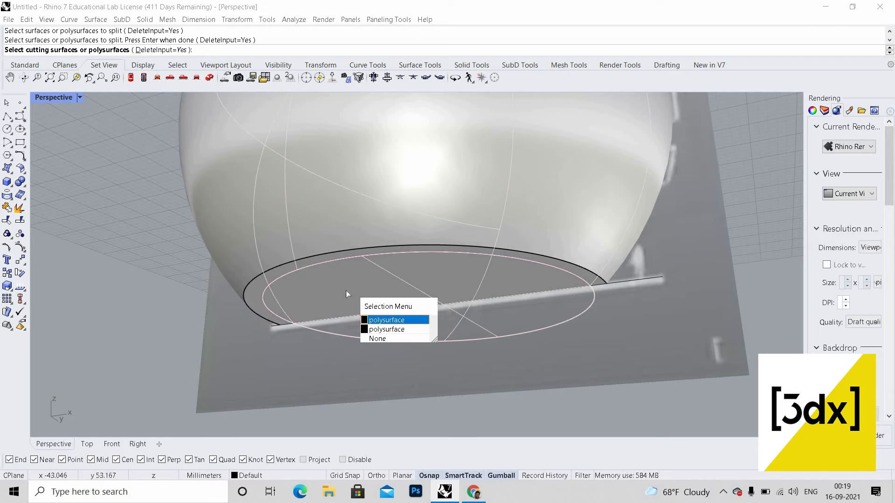
pyautogui.press('Return')
pyautogui.press('Return')
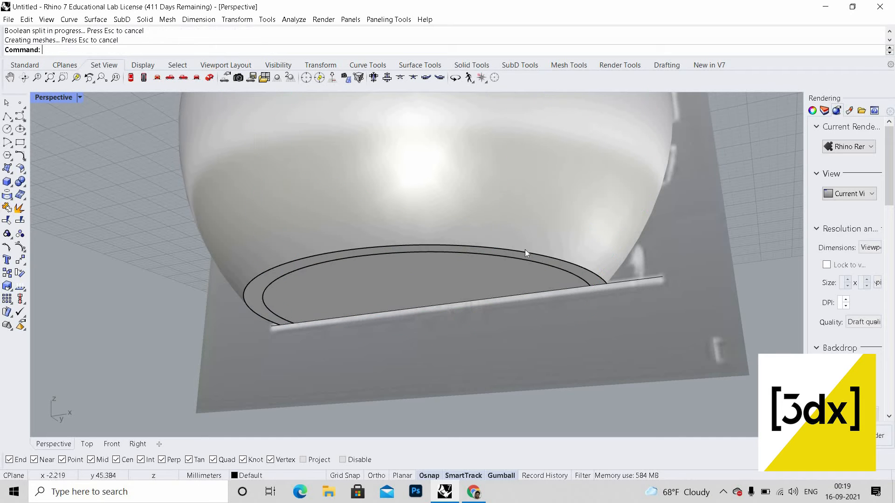
# Step: Select one of the split sphere pieces and delete it
pyautogui.click(525, 250)
pyautogui.scroll(-6, 527, 256)
pyautogui.moveTo(527, 256); pyautogui.dragTo(582, 222, button='right')
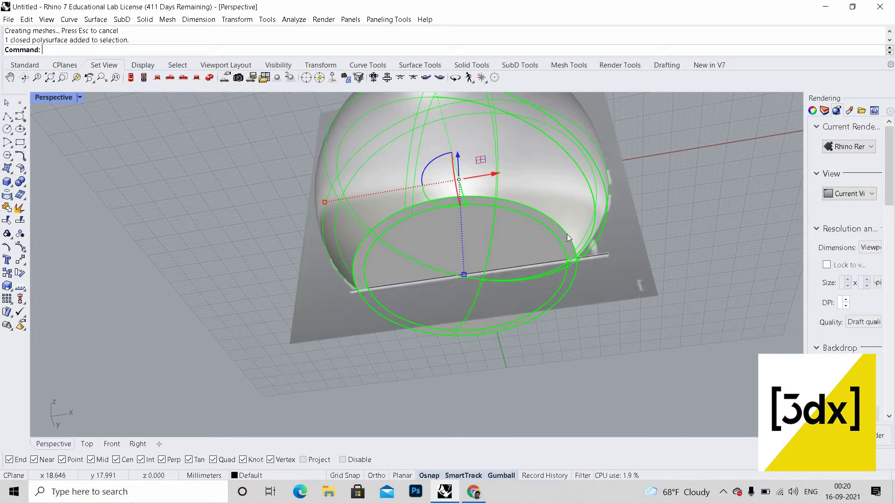
pyautogui.scroll(2, 538, 265)
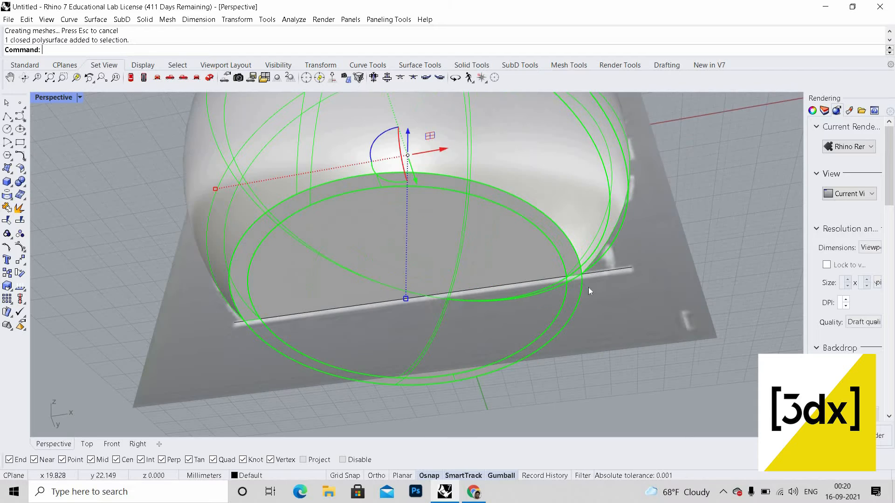
pyautogui.scroll(2, 541, 265)
pyautogui.press('Escape')
pyautogui.click(534, 265)
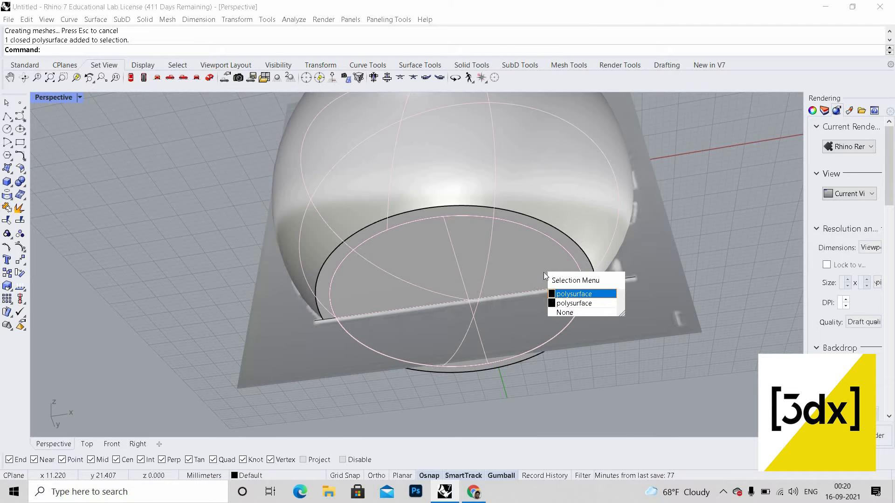
pyautogui.press('Return')
pyautogui.press('Delete')
# Step: Inspect the split result in the four viewports and maximize the Front view
pyautogui.scroll(-4, 538, 289)
pyautogui.moveTo(538, 290); pyautogui.dragTo(534, 326, button='right')
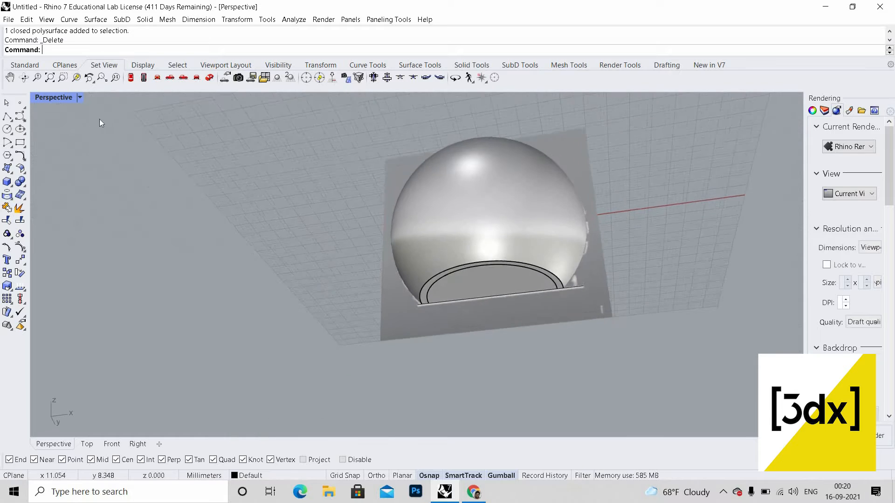
pyautogui.doubleClick(60, 97)
pyautogui.scroll(-2, 84, 280)
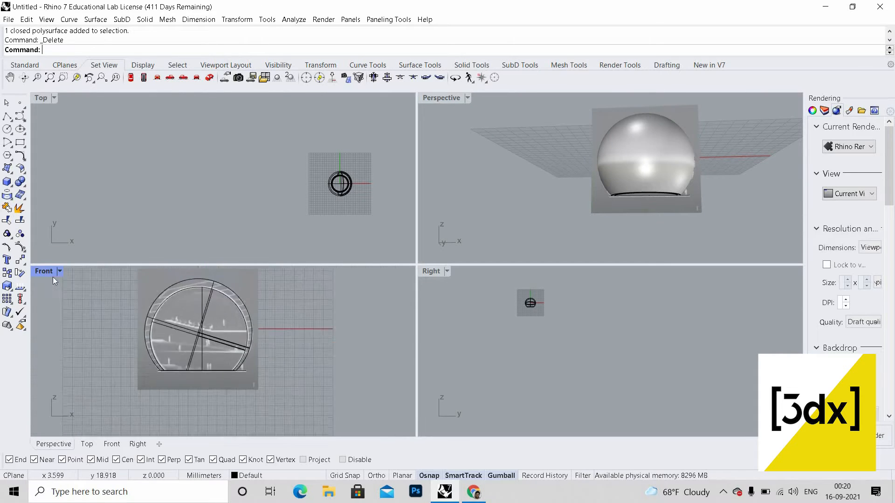
pyautogui.hotkey('ctrl', 'm')
pyautogui.scroll(4, 395, 317)
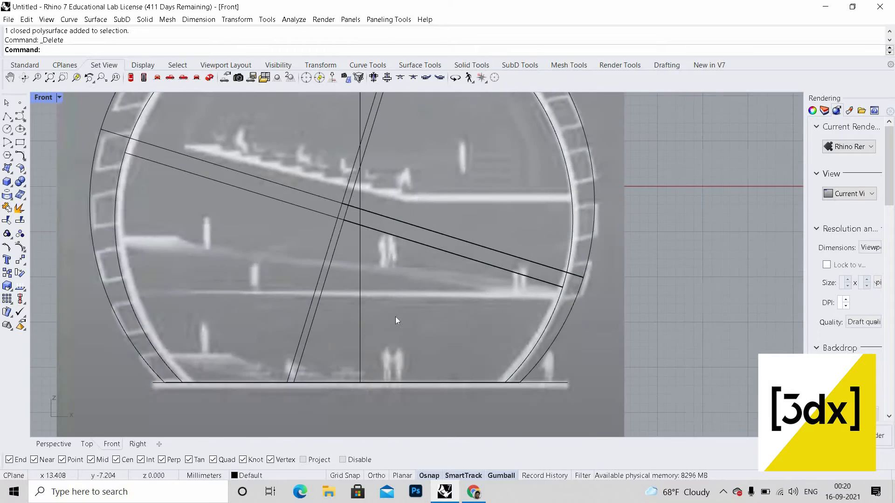
# Step: Draw a sloped line across the tunnel section from the left side to the right shell
pyautogui.scroll(-2, 379, 330)
pyautogui.scroll(1, 381, 332)
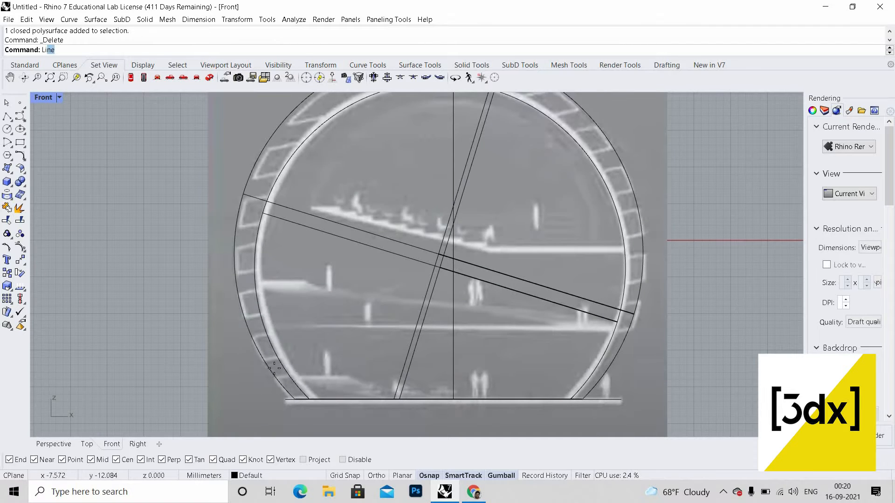
pyautogui.press('Return')
pyautogui.scroll(3, 275, 366)
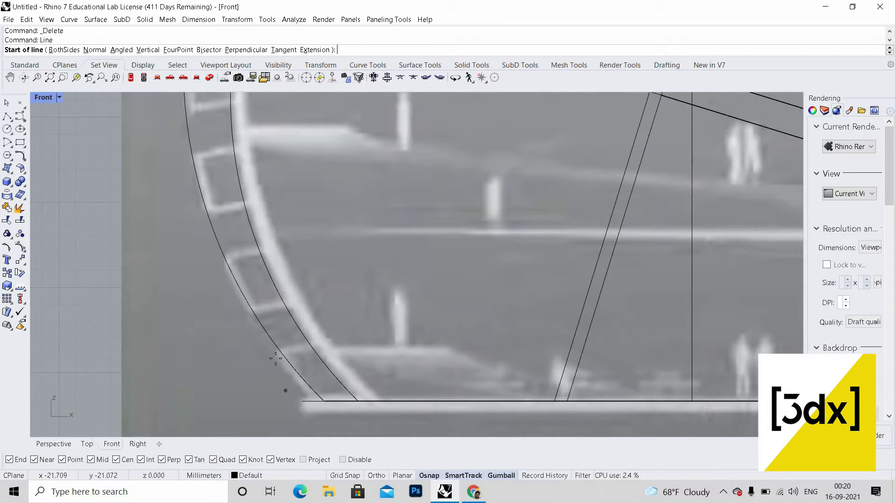
pyautogui.click(276, 356)
pyautogui.scroll(-3, 658, 280)
pyautogui.scroll(4, 652, 284)
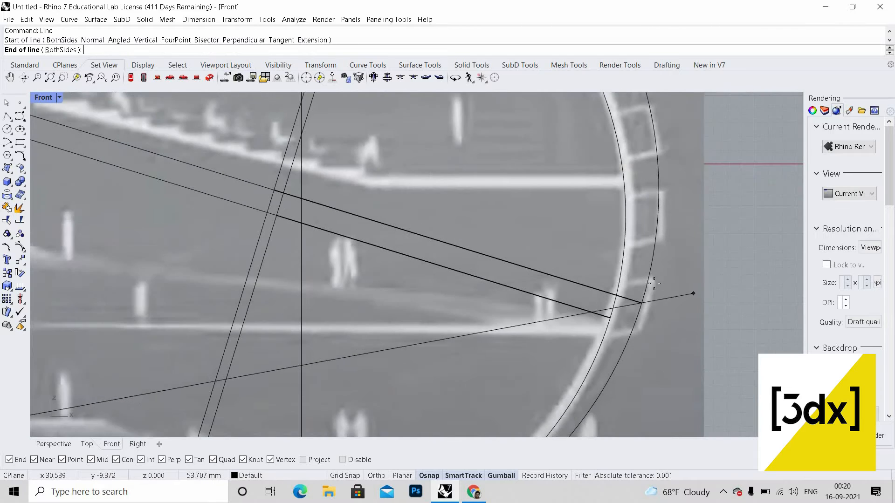
pyautogui.scroll(2, 653, 279)
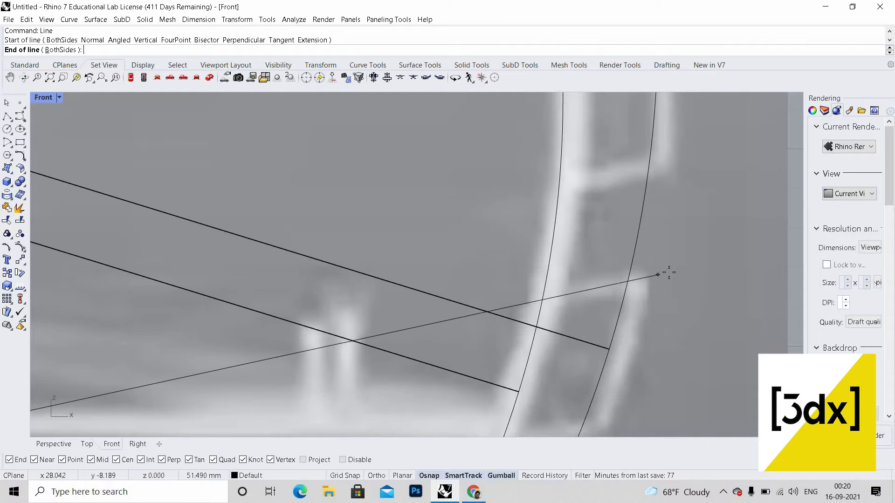
pyautogui.click(692, 271)
pyautogui.scroll(-2, 689, 272)
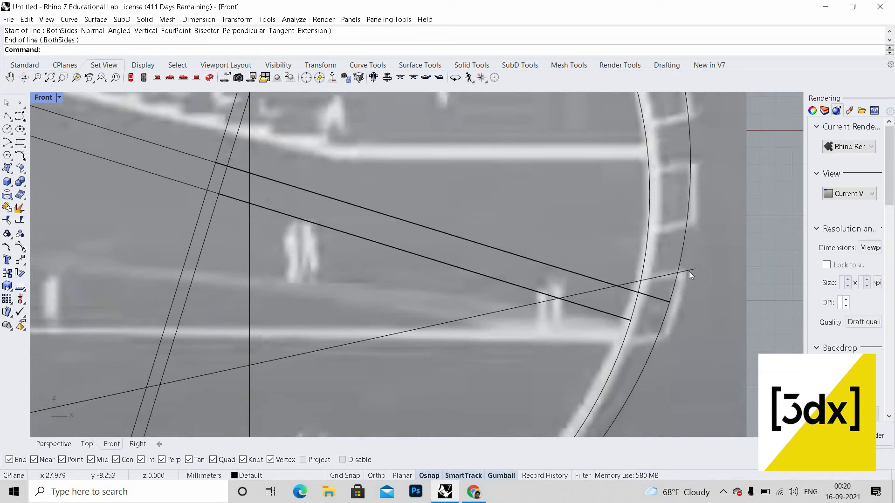
# Step: Scale the sloped line in one direction from its middle so it extends beyond the outer shell
pyautogui.click(689, 272)
pyautogui.rightClick(417, 346)
pyautogui.scroll(-4, 417, 346)
pyautogui.scroll(2, 418, 346)
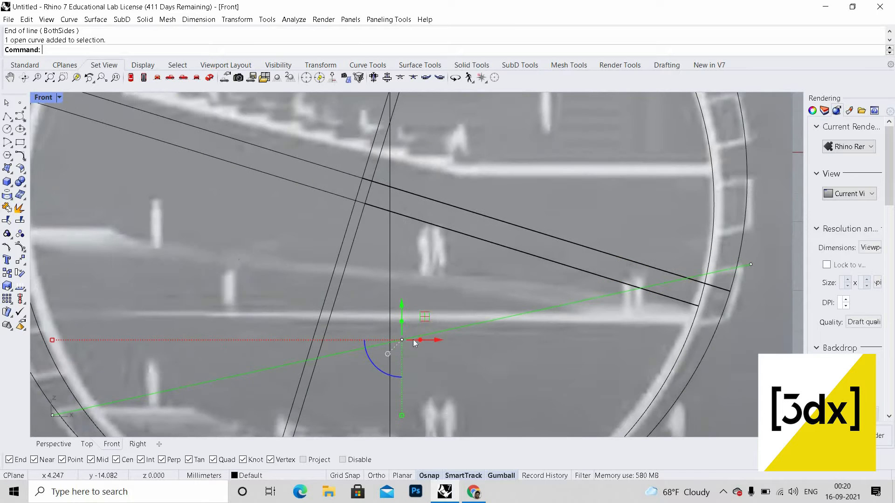
pyautogui.write('Scale')
pyautogui.click(57, 68)
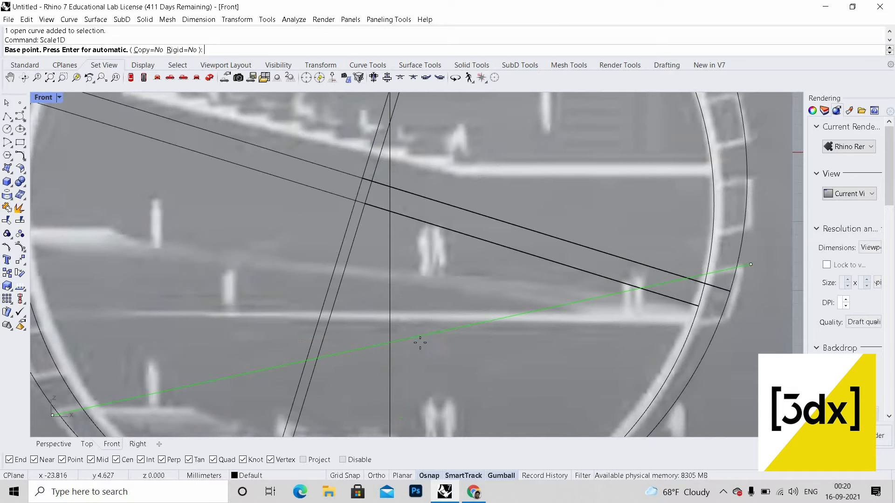
pyautogui.click(402, 340)
pyautogui.scroll(3, 742, 274)
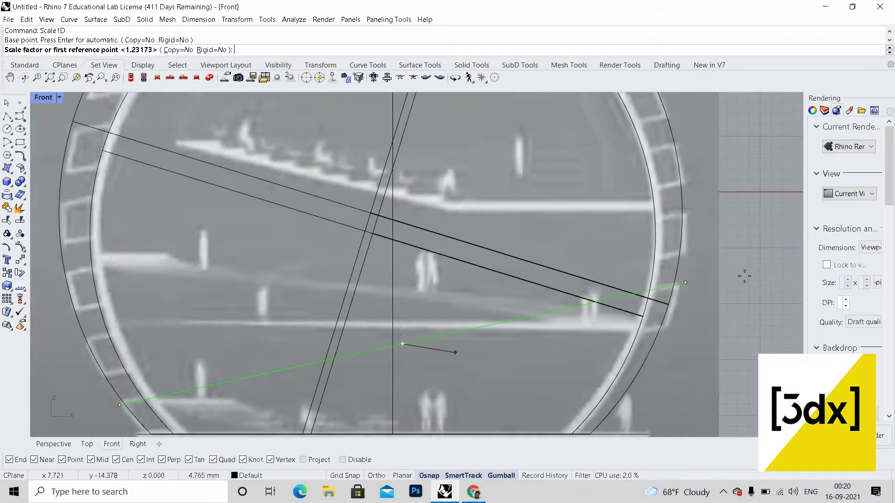
pyautogui.click(725, 274)
pyautogui.scroll(-1, 735, 265)
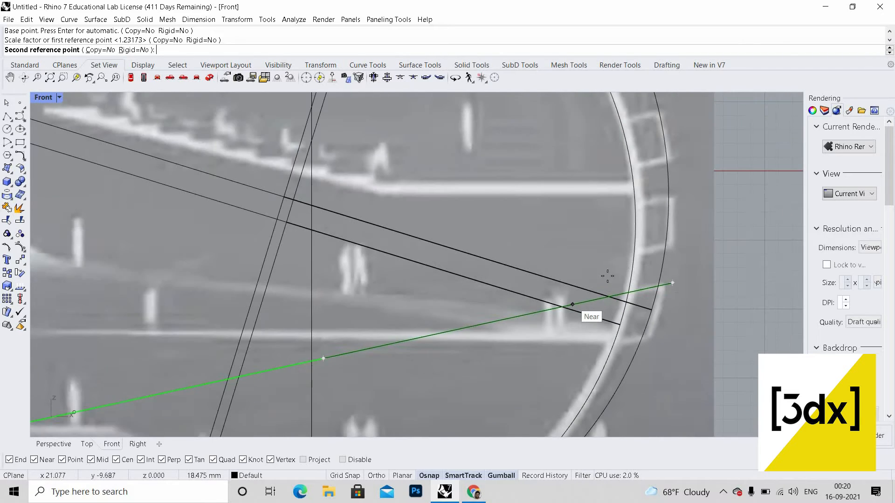
pyautogui.scroll(-3, 743, 230)
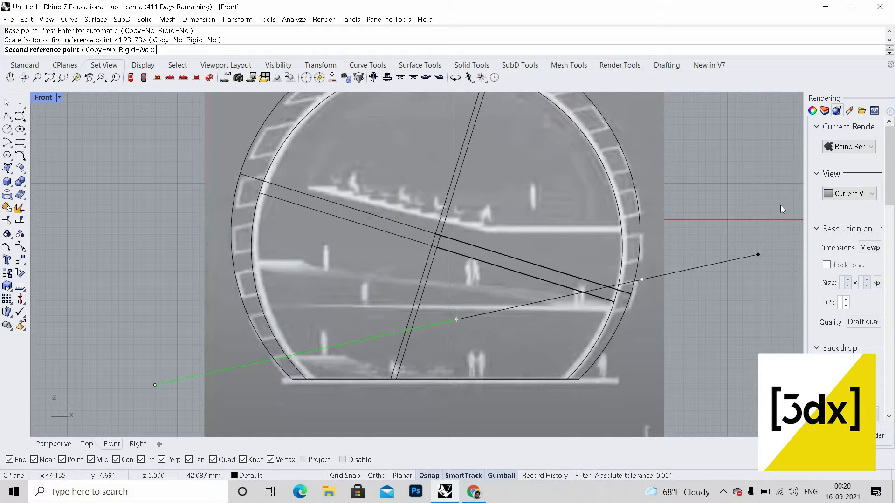
pyautogui.click(681, 265)
pyautogui.scroll(3, 707, 265)
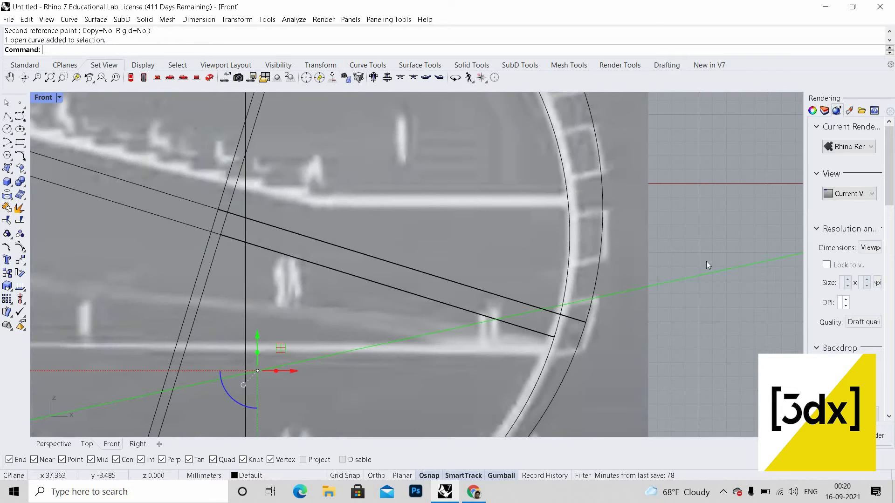
# Step: Copy the sloped line from the outer shell down to a lower point on the shell
pyautogui.press('Return')
pyautogui.scroll(3, 593, 300)
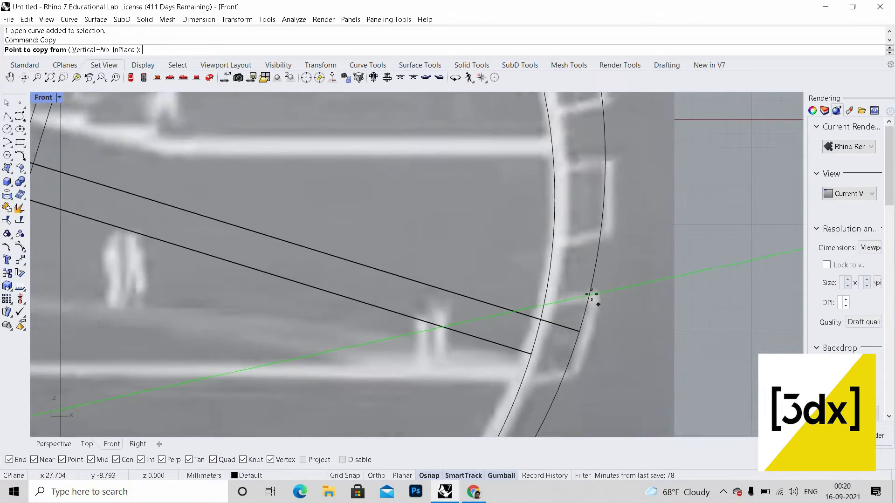
pyautogui.click(591, 292)
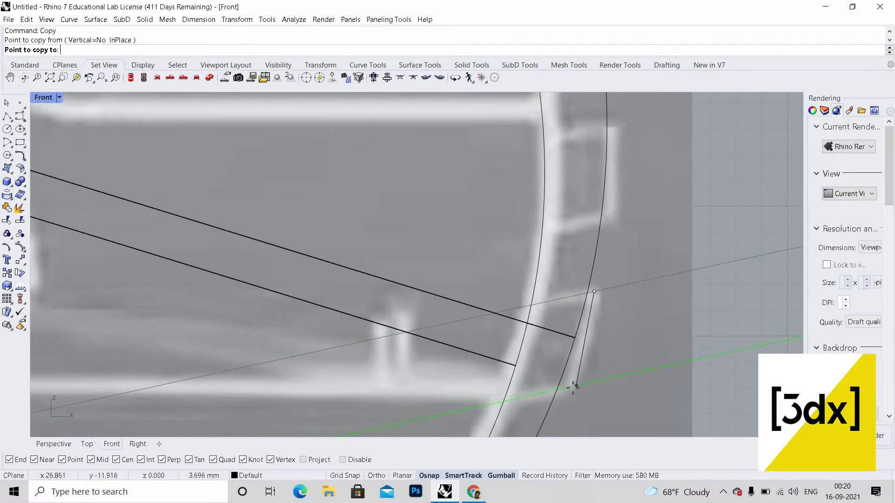
pyautogui.click(573, 388)
pyautogui.press('Return')
# Step: Select both sloped lines and copy them to a point slightly higher on the shell
pyautogui.scroll(-5, 652, 352)
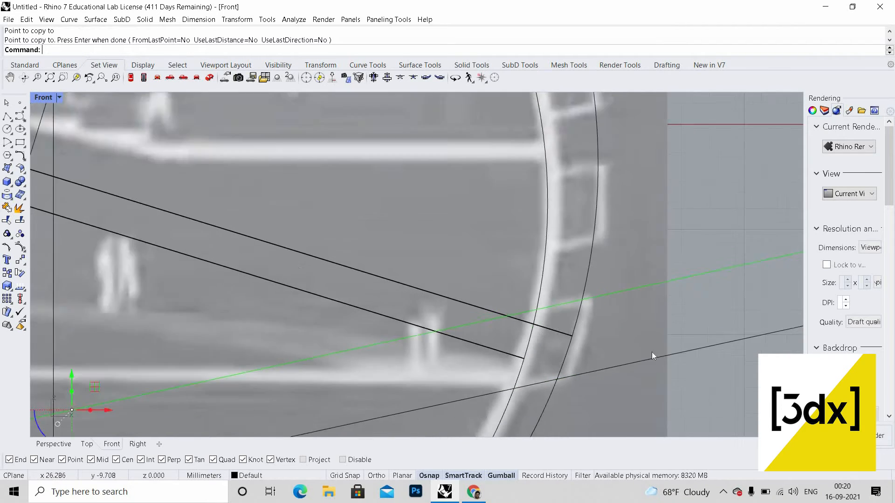
pyautogui.scroll(2, 658, 346)
pyautogui.moveTo(595, 307); pyautogui.dragTo(664, 342)
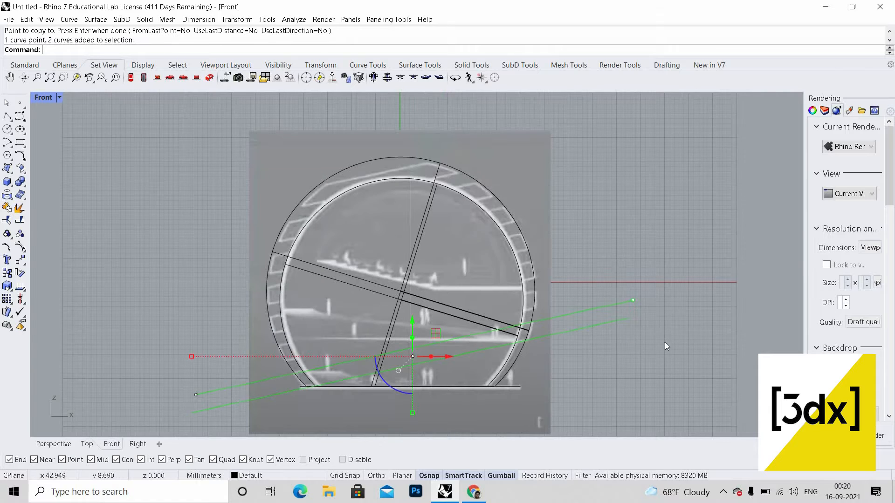
pyautogui.scroll(3, 609, 259)
pyautogui.press('Escape')
pyautogui.hotkey('ctrl', 'shift', 'p')
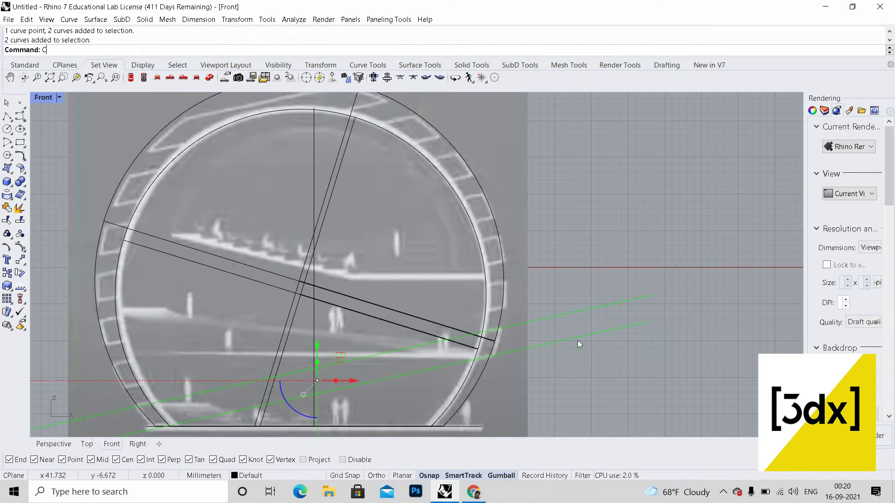
pyautogui.press('Return')
pyautogui.scroll(2, 485, 356)
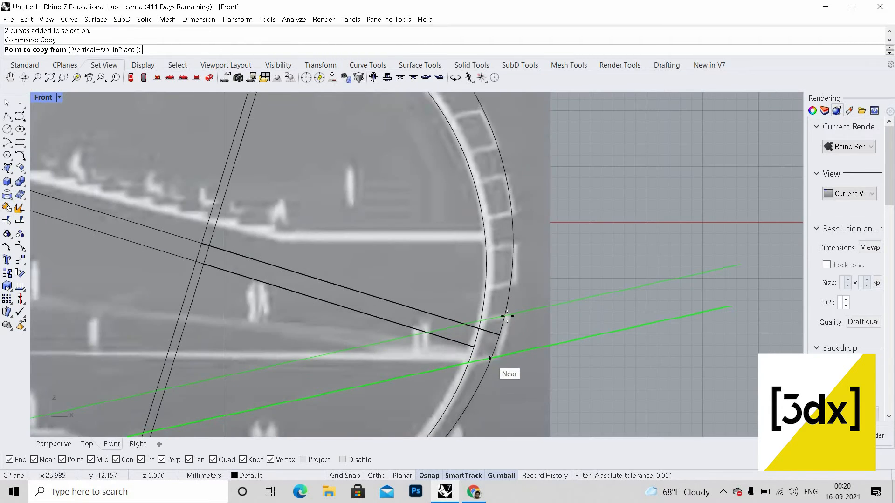
pyautogui.click(512, 291)
pyautogui.scroll(2, 514, 300)
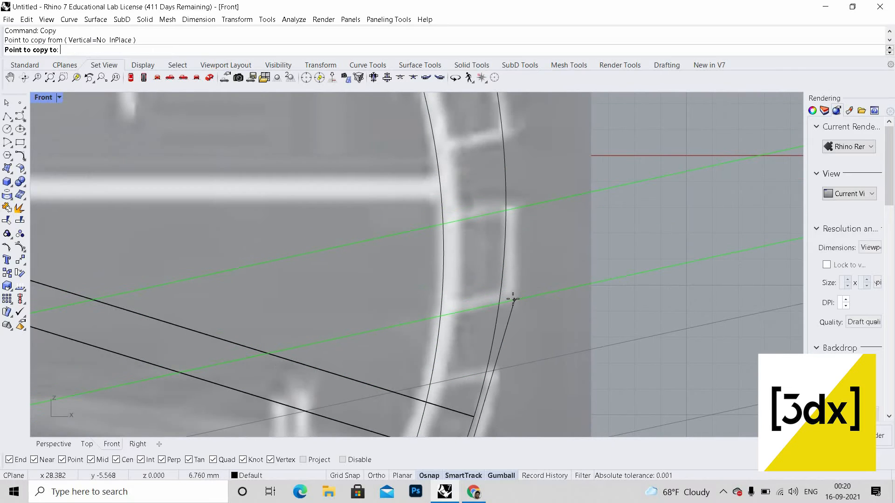
pyautogui.click(514, 300)
# Step: Copy the pair of sloped lines to several more points up along the outer shell
pyautogui.scroll(-6, 524, 340)
pyautogui.scroll(6, 517, 226)
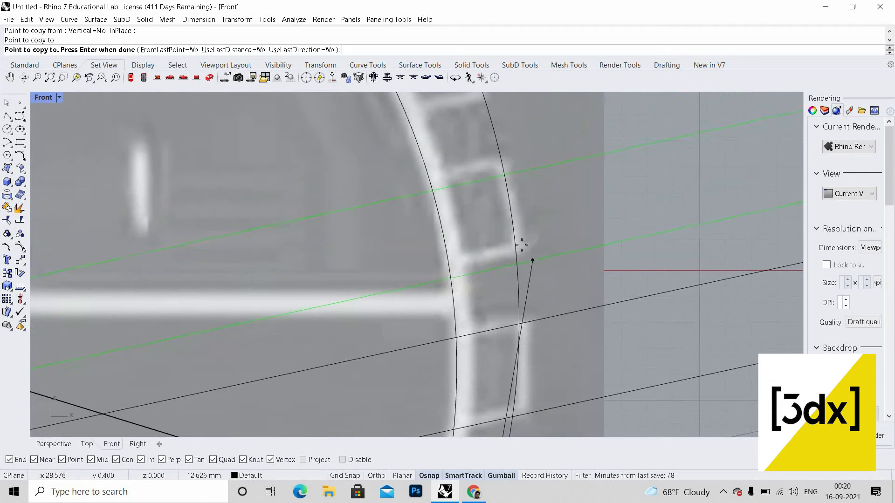
pyautogui.click(536, 258)
pyautogui.scroll(-2, 536, 226)
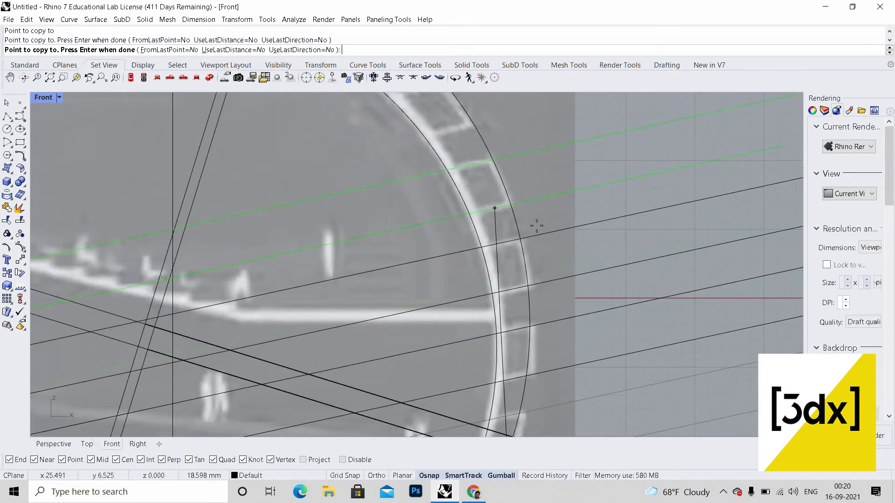
pyautogui.scroll(2, 537, 227)
pyautogui.click(516, 266)
pyautogui.scroll(2, 471, 176)
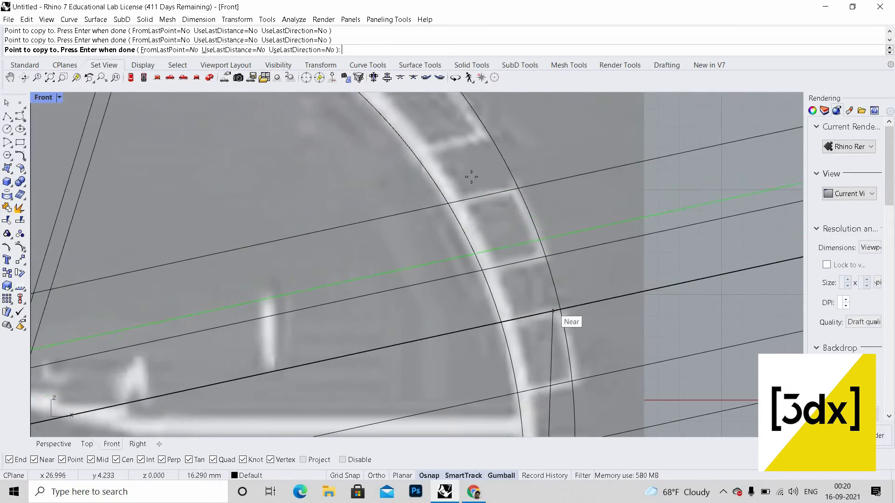
pyautogui.scroll(-2, 473, 178)
pyautogui.scroll(4, 485, 186)
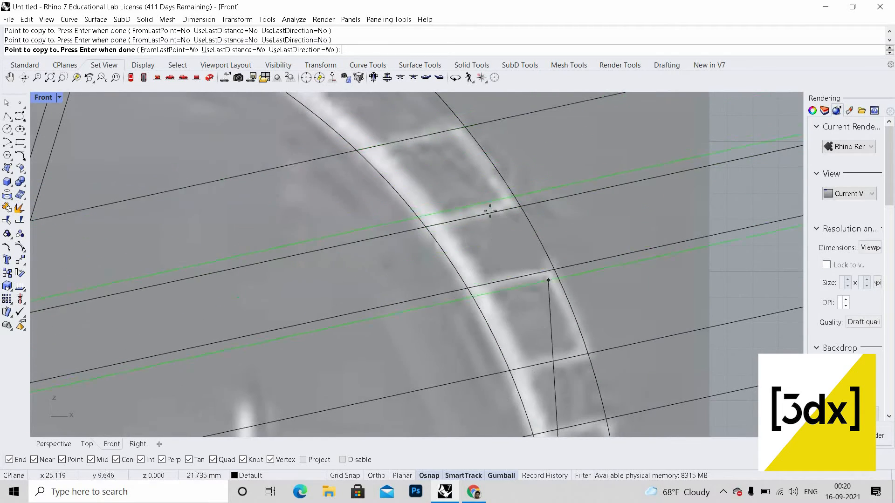
pyautogui.scroll(-3, 537, 252)
pyautogui.scroll(4, 512, 247)
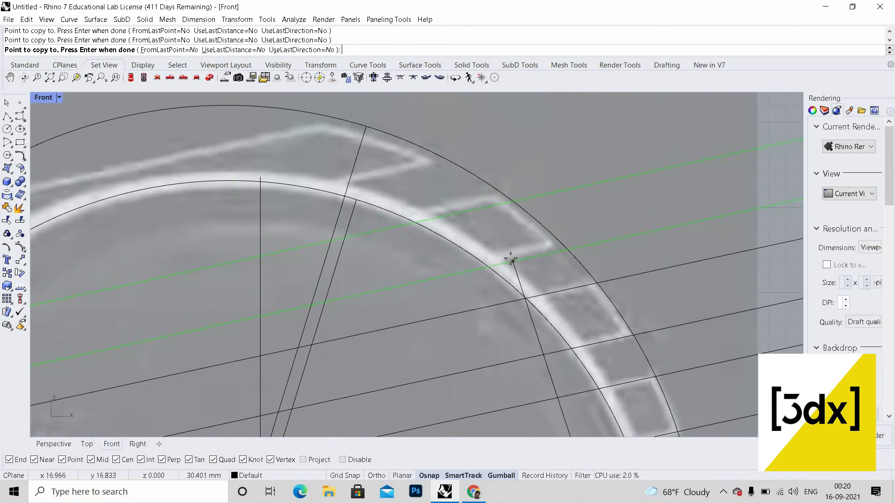
pyautogui.scroll(-3, 443, 214)
pyautogui.scroll(3, 542, 215)
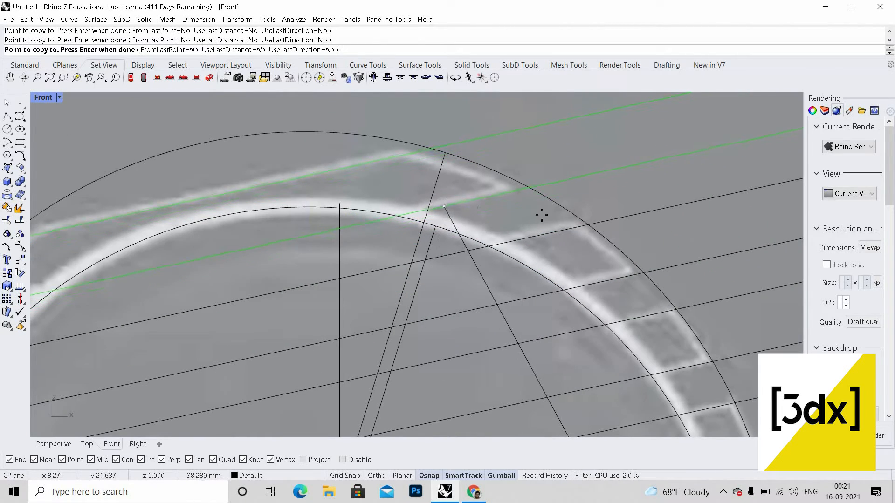
pyautogui.press('Return')
# Step: Select all the sloped lines and extrude them as surfaces on both sides so they pass through the sphere
pyautogui.scroll(-5, 513, 177)
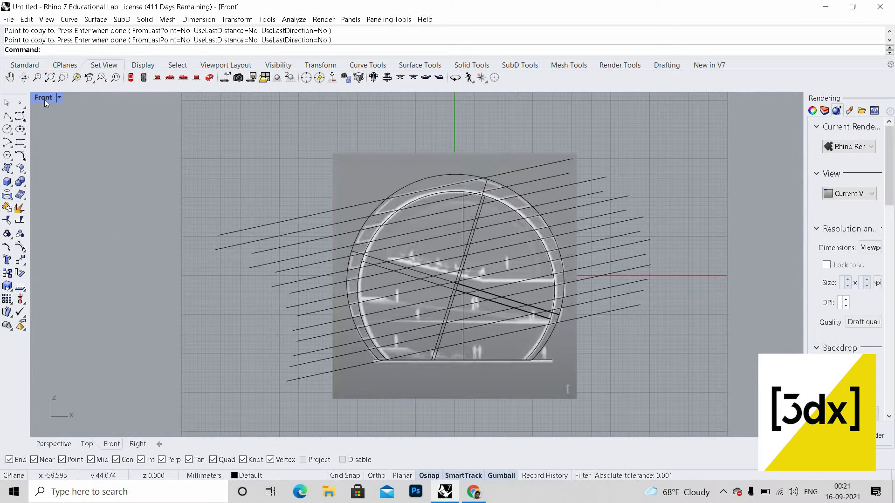
pyautogui.moveTo(671, 355); pyautogui.dragTo(591, 124)
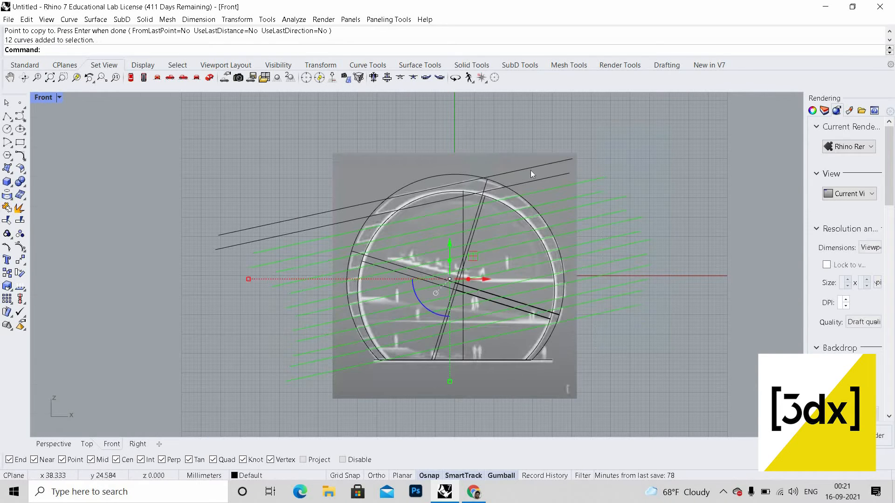
pyautogui.scroll(6, 531, 169)
pyautogui.keyDown('shift'); pyautogui.click(531, 170); pyautogui.keyUp('shift')
pyautogui.keyDown('shift'); pyautogui.click(523, 144); pyautogui.keyUp('shift')
pyautogui.keyDown('shift'); pyautogui.click(522, 144); pyautogui.keyUp('shift')
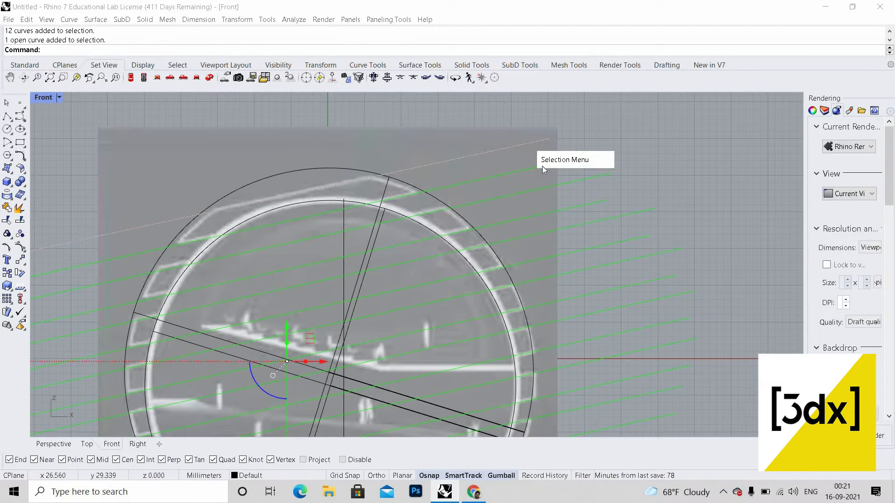
pyautogui.click(545, 171)
pyautogui.scroll(-8, 521, 155)
pyautogui.doubleClick(44, 97)
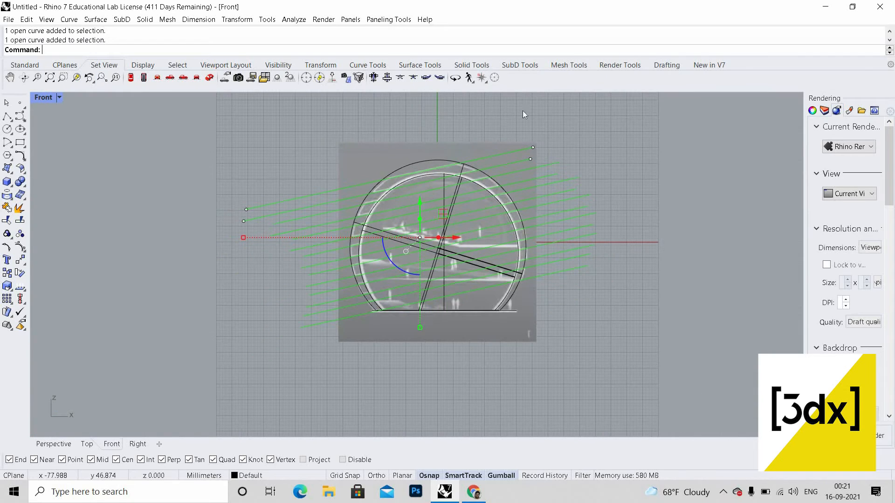
pyautogui.doubleClick(441, 98)
pyautogui.scroll(-6, 502, 241)
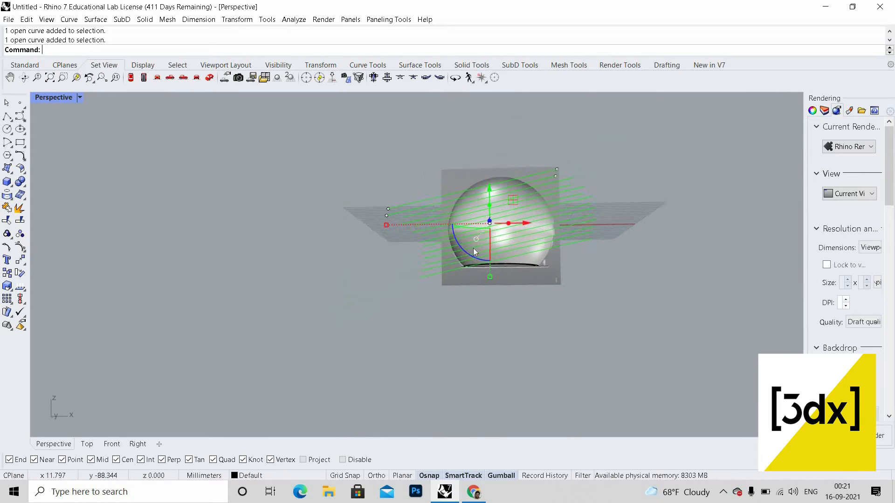
pyautogui.moveTo(473, 248); pyautogui.dragTo(417, 285, button='right')
pyautogui.press('Return')
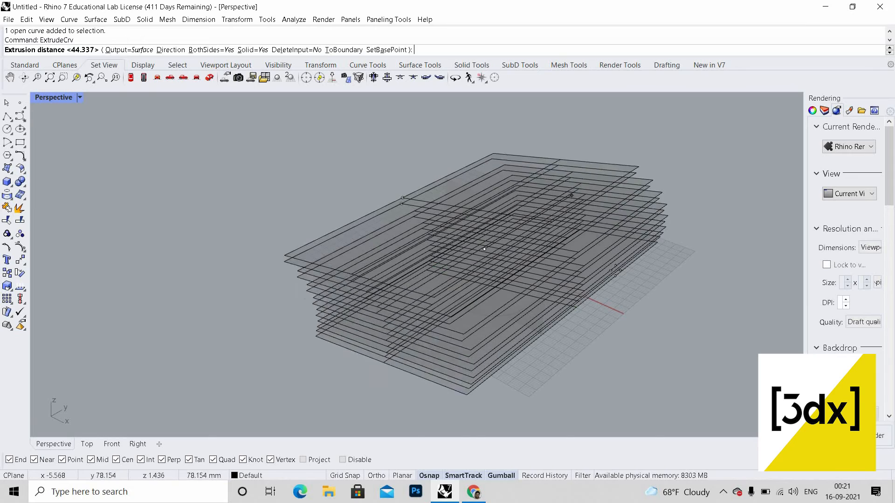
pyautogui.click(621, 272)
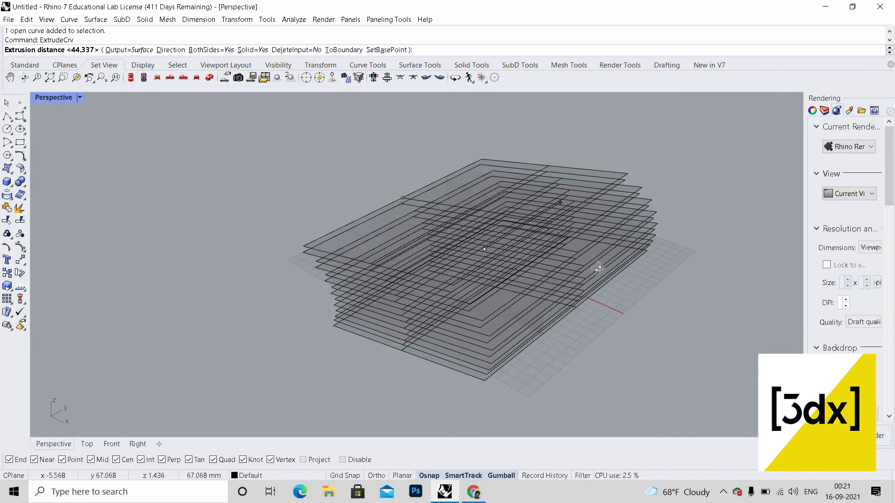
pyautogui.moveTo(616, 209); pyautogui.dragTo(618, 225, button='right')
pyautogui.scroll(5, 618, 221)
pyautogui.scroll(-2, 617, 220)
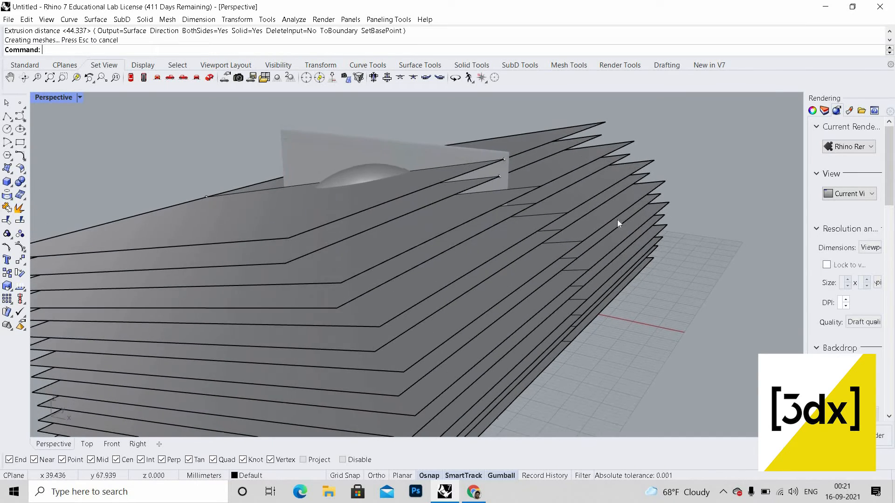
# Step: Run BooleanSplit to split the spheres using the extruded sloped surfaces as cutters
pyautogui.write('BooleanSplit')
pyautogui.press('Return')
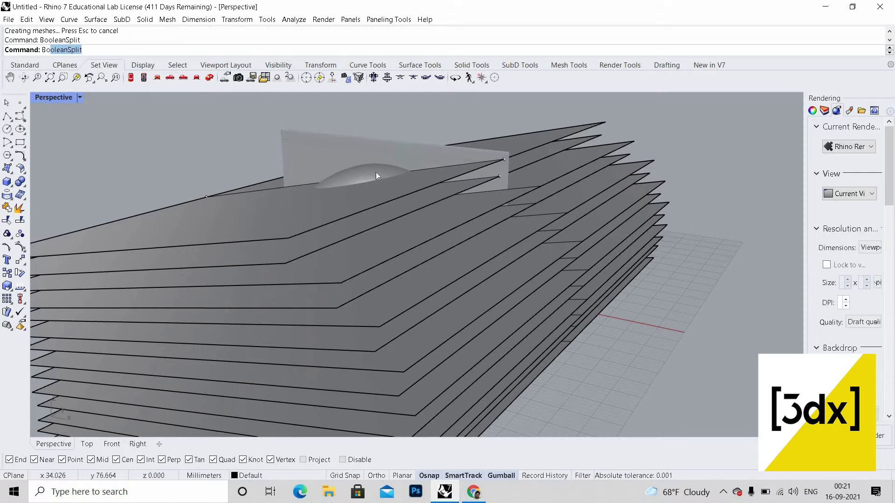
pyautogui.click(378, 174)
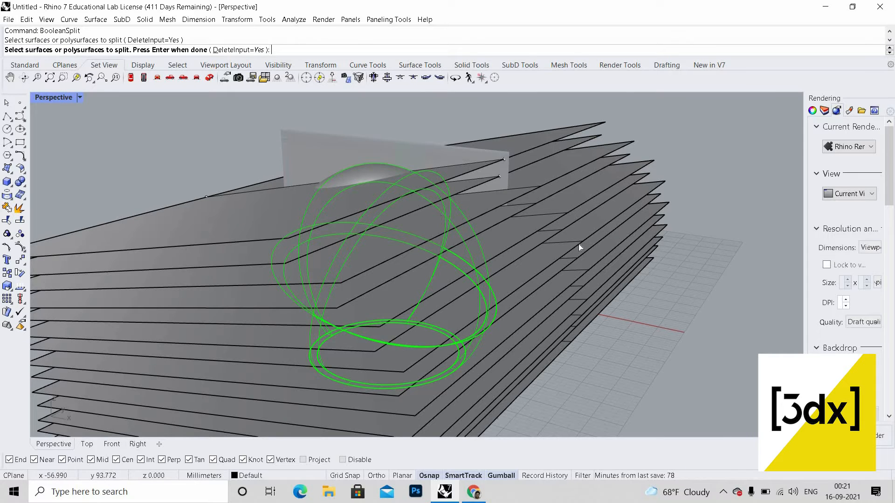
pyautogui.press('Return')
pyautogui.scroll(-6, 527, 281)
pyautogui.moveTo(527, 233); pyautogui.dragTo(500, 177, button='right')
pyautogui.click(478, 200)
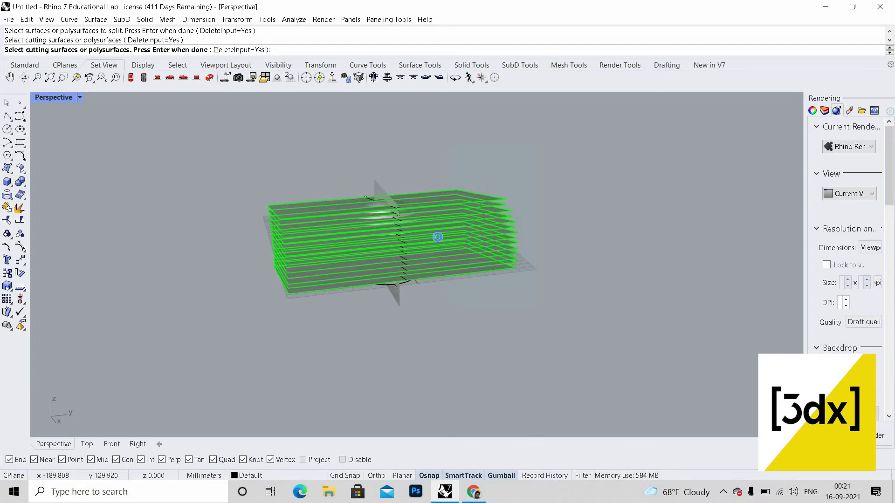
pyautogui.press('Return')
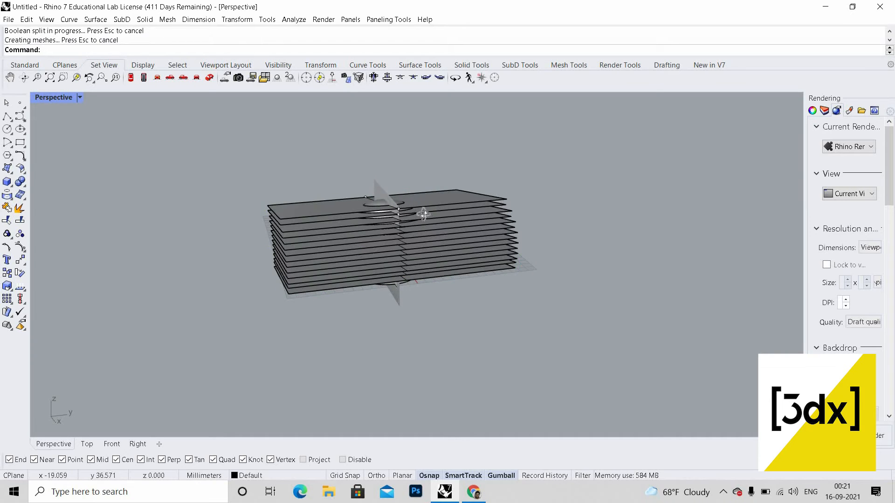
# Step: Delete all the extruded cutting surfaces
pyautogui.moveTo(420, 214); pyautogui.dragTo(488, 148, button='right')
pyautogui.scroll(5, 488, 147)
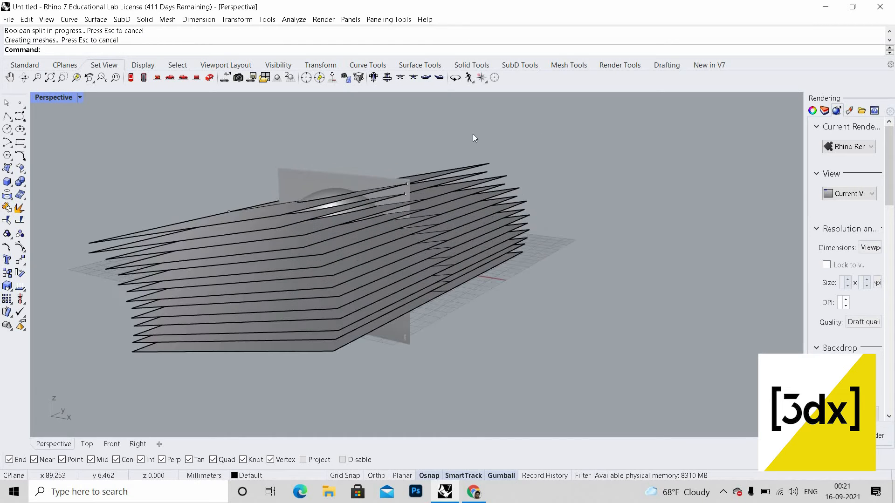
pyautogui.moveTo(566, 294); pyautogui.dragTo(473, 133)
pyautogui.press('Delete')
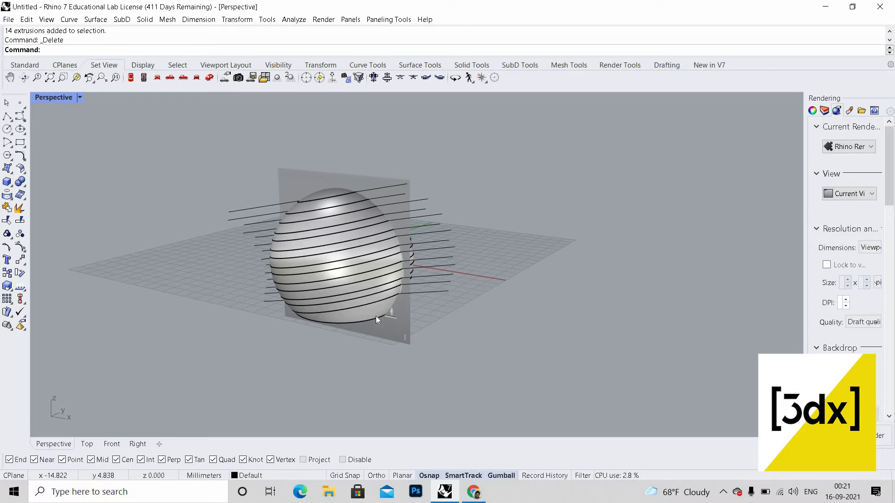
# Step: Delete alternating split bands of the sphere to open gaps between the slices
pyautogui.scroll(6, 388, 313)
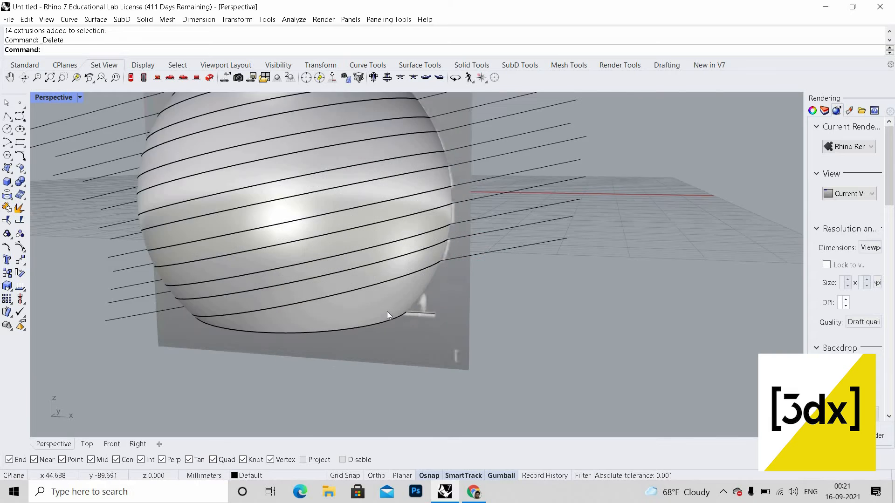
pyautogui.click(387, 312)
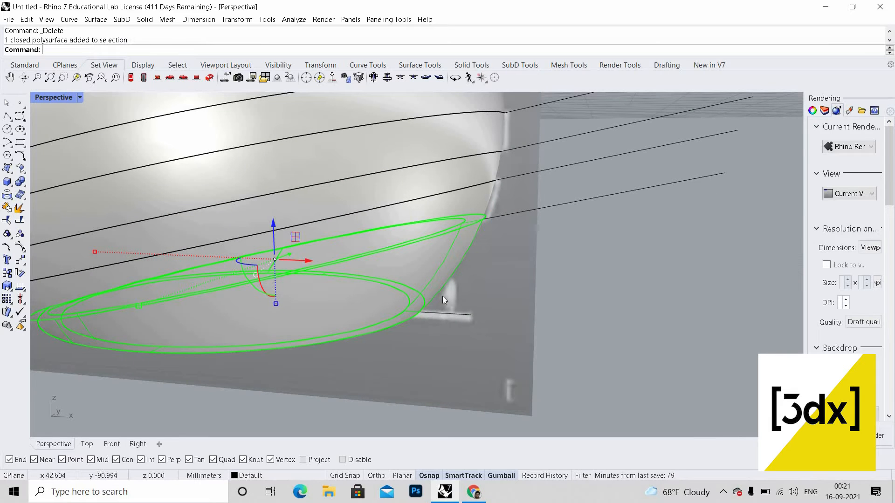
pyautogui.scroll(-5, 443, 296)
pyautogui.press('Delete')
pyautogui.moveTo(420, 284); pyautogui.dragTo(473, 264, button='right')
pyautogui.scroll(6, 432, 248)
pyautogui.click(458, 261)
pyautogui.press('Delete')
pyautogui.scroll(-7, 459, 261)
pyautogui.scroll(5, 464, 230)
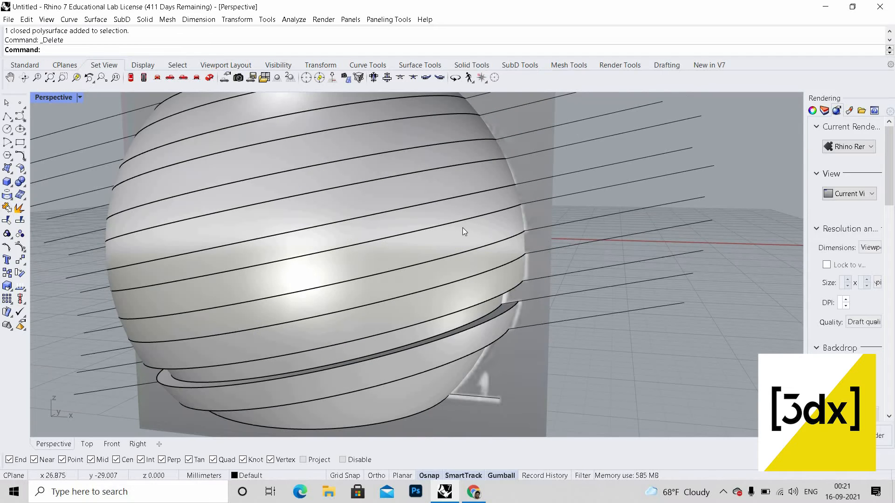
pyautogui.click(462, 257)
pyautogui.press('Delete')
pyautogui.scroll(5, 469, 212)
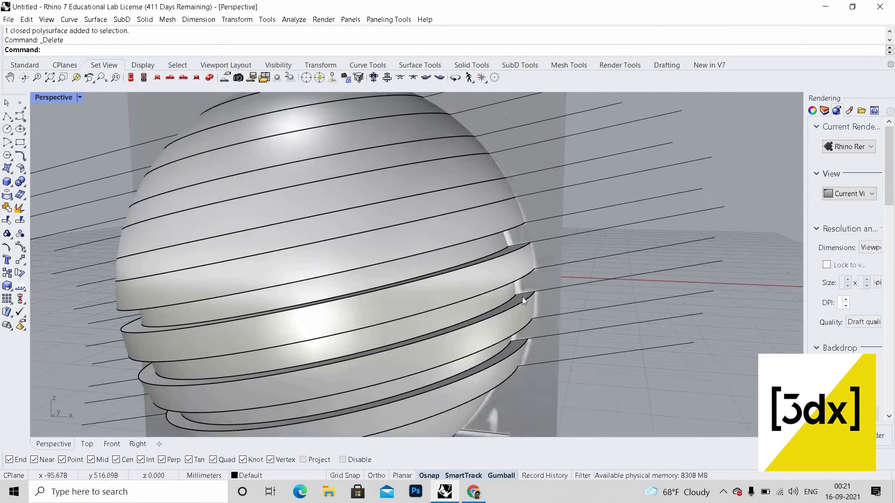
pyautogui.click(468, 213)
pyautogui.press('Delete')
pyautogui.scroll(-6, 472, 224)
pyautogui.scroll(5, 473, 227)
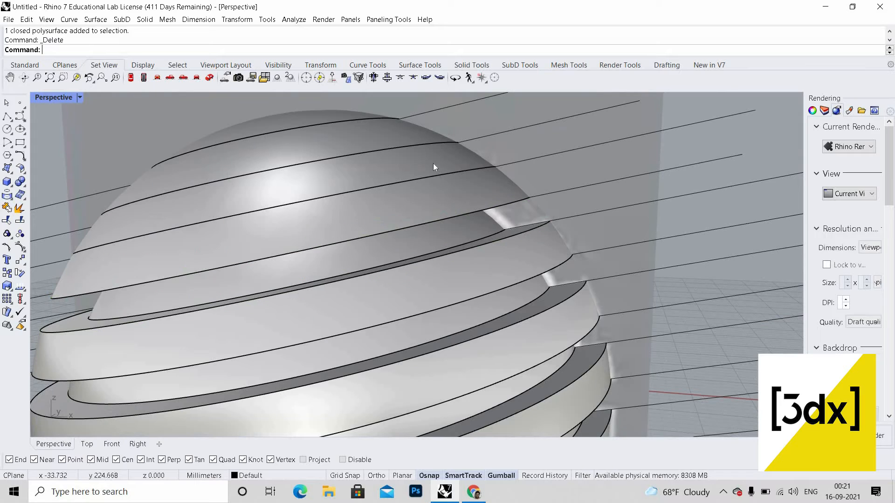
pyautogui.scroll(-7, 472, 193)
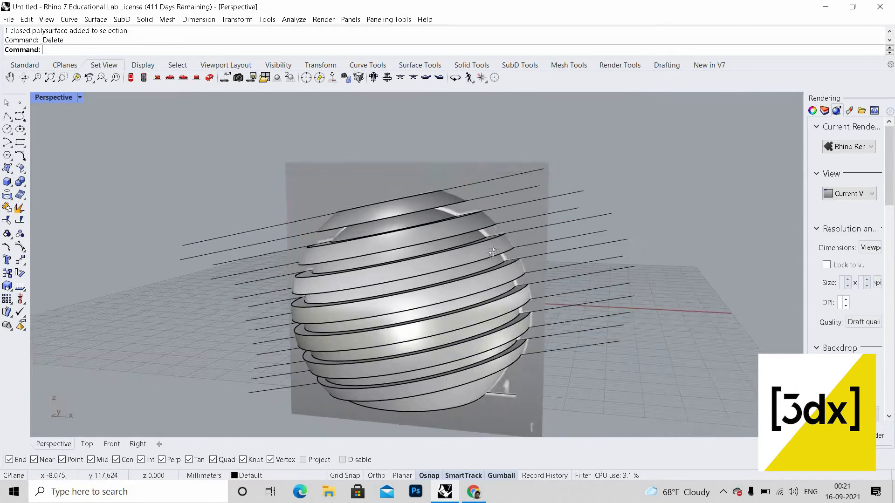
# Step: Delete the sloped guide lines around the sphere
pyautogui.moveTo(499, 227); pyautogui.dragTo(543, 392, button='right')
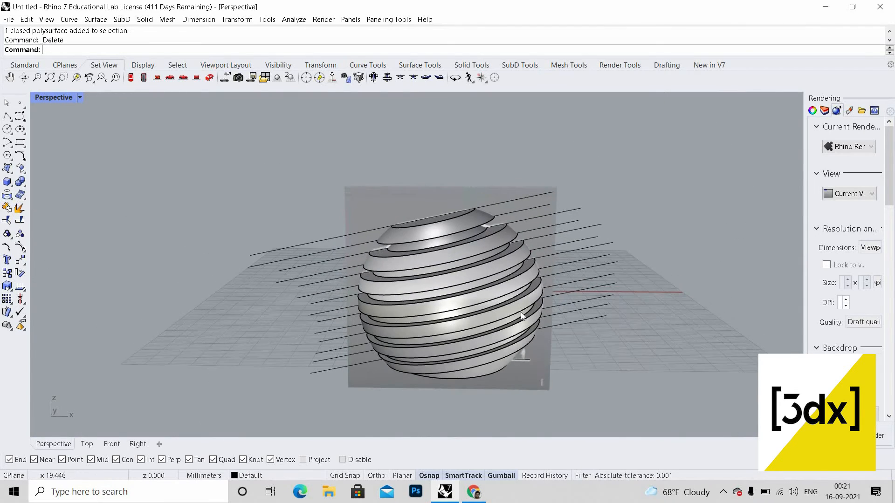
pyautogui.scroll(5, 521, 312)
pyautogui.scroll(-5, 485, 285)
pyautogui.moveTo(483, 282); pyautogui.dragTo(439, 243, button='right')
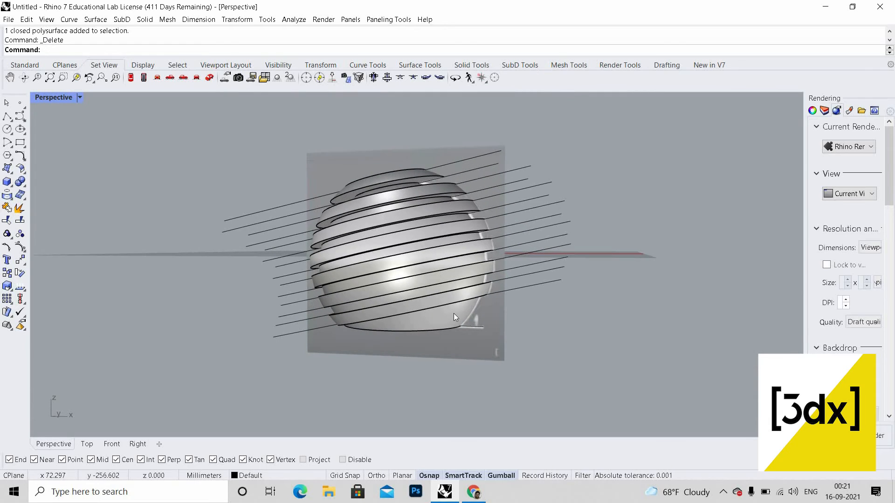
pyautogui.scroll(-2, 454, 314)
pyautogui.scroll(5, 448, 314)
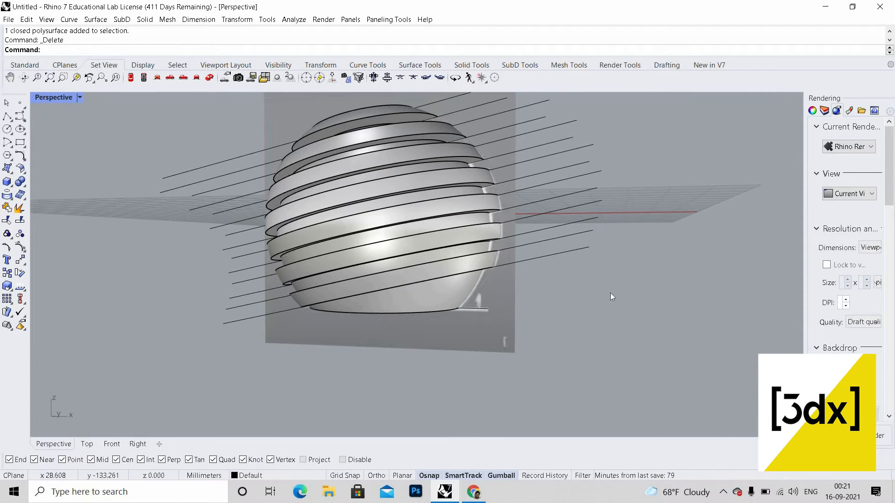
pyautogui.scroll(-6, 531, 165)
pyautogui.moveTo(614, 291); pyautogui.dragTo(531, 165)
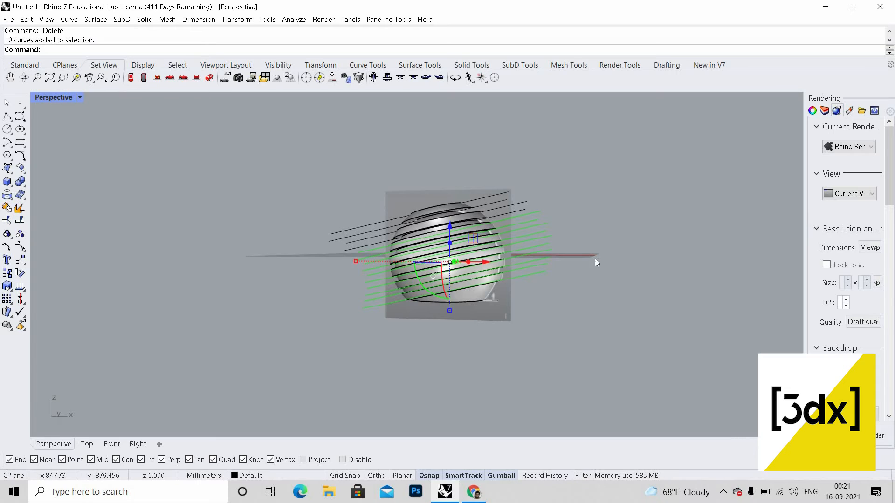
pyautogui.press('Delete')
pyautogui.scroll(4, 521, 197)
pyautogui.scroll(4, 522, 198)
pyautogui.moveTo(597, 262); pyautogui.dragTo(517, 205)
pyautogui.press('Delete')
pyautogui.scroll(8, 471, 148)
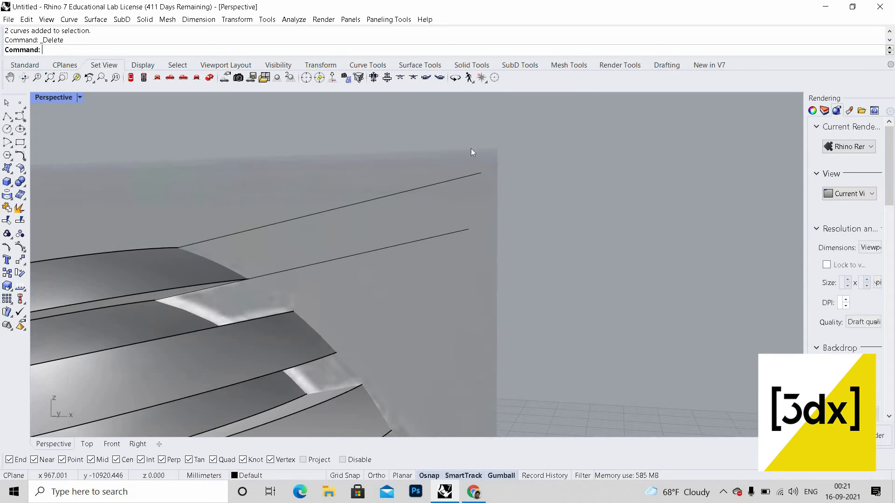
pyautogui.moveTo(553, 245); pyautogui.dragTo(544, 210)
pyautogui.moveTo(467, 246); pyautogui.dragTo(458, 233)
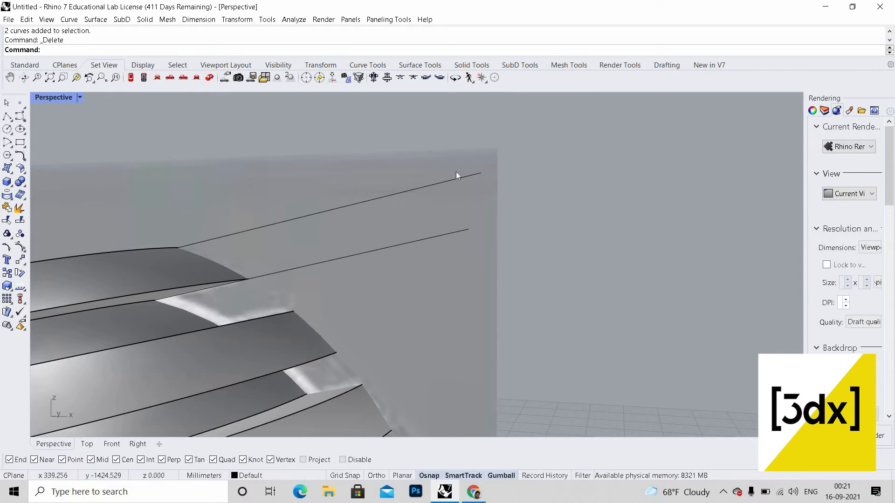
pyautogui.press('Delete')
# Step: Hide the traced section image plane
pyautogui.click(473, 190)
pyautogui.click(487, 208)
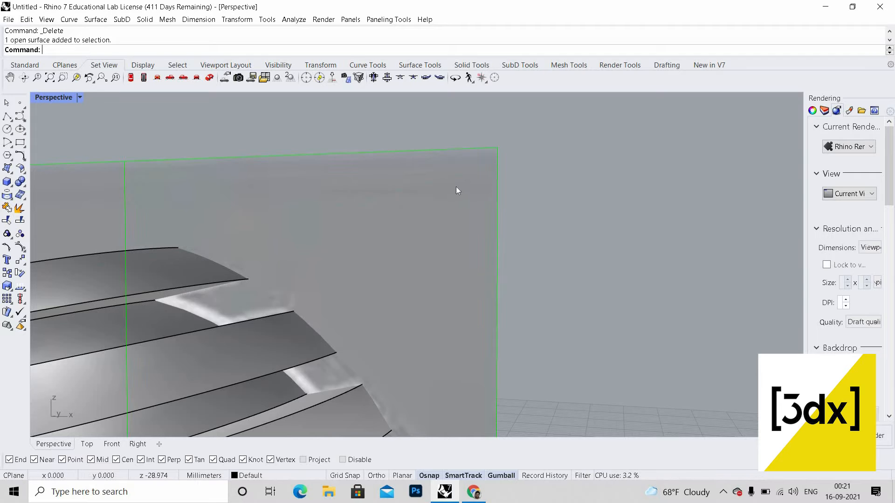
pyautogui.middleClick(466, 189)
pyautogui.click(468, 183)
pyautogui.scroll(-10, 467, 276)
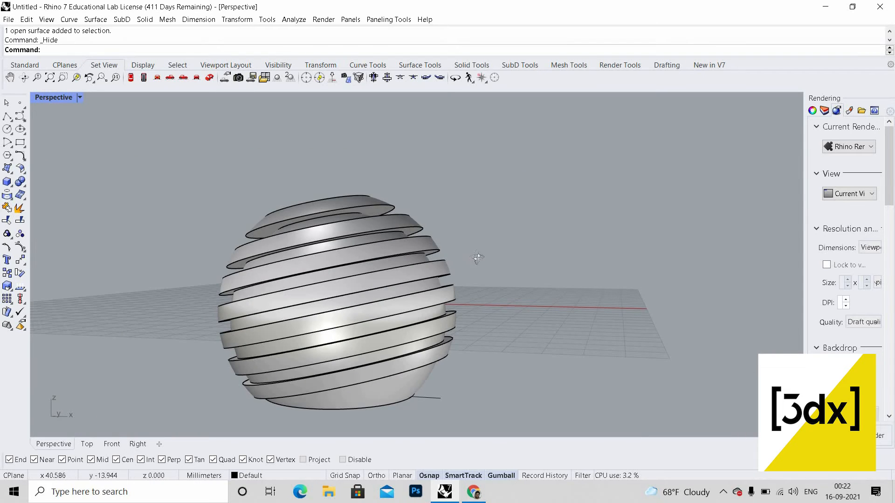
pyautogui.moveTo(478, 258); pyautogui.dragTo(468, 195, button='right')
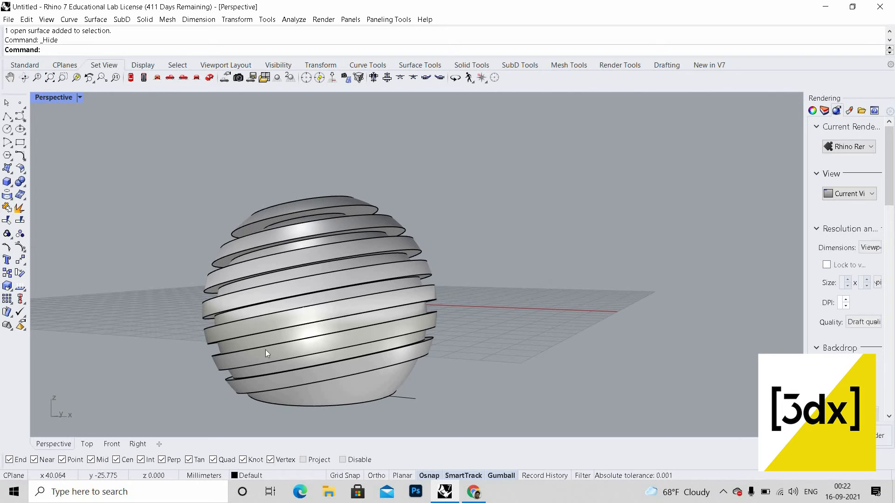
pyautogui.moveTo(510, 170); pyautogui.dragTo(264, 321)
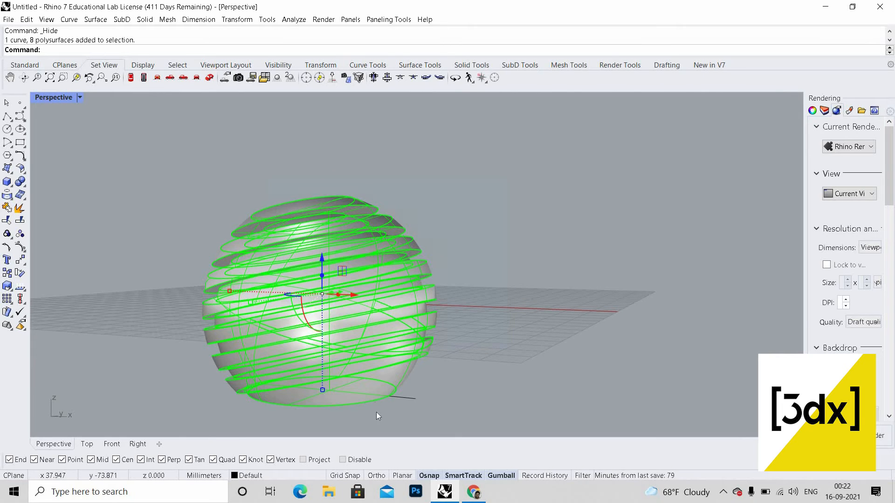
pyautogui.keyDown('ctrl'); pyautogui.click(395, 380); pyautogui.keyUp('ctrl')
pyautogui.middleClick(372, 376)
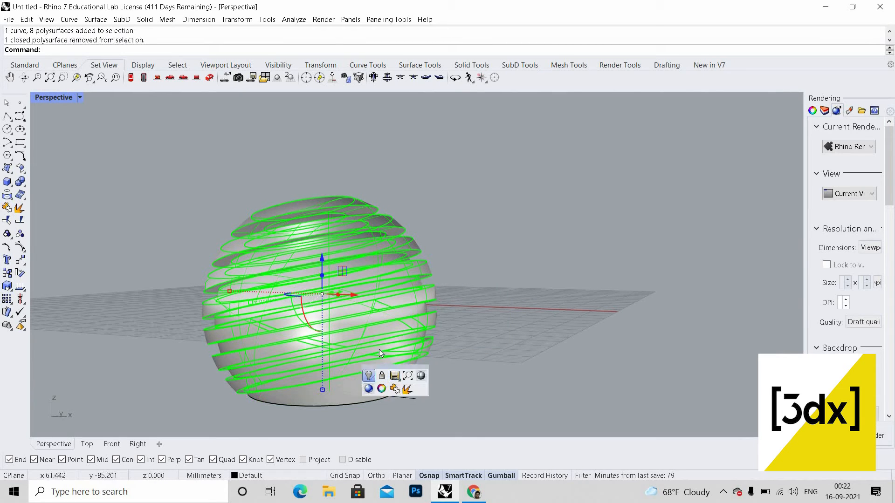
pyautogui.click(369, 376)
pyautogui.scroll(-7, 384, 357)
pyautogui.scroll(5, 385, 359)
pyautogui.hotkey('ctrl', 'z')
pyautogui.moveTo(424, 337); pyautogui.dragTo(444, 331, button='right')
pyautogui.scroll(5, 513, 336)
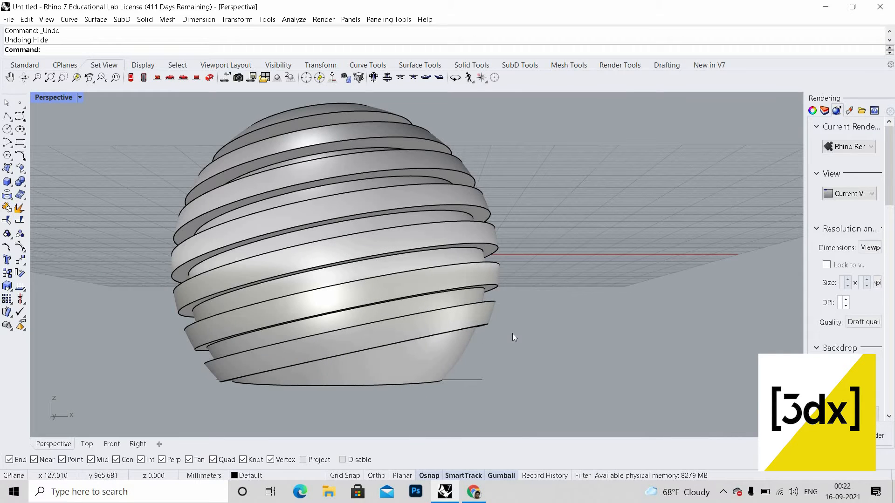
pyautogui.hotkey('ctrl', 'z')
pyautogui.hotkey('ctrl', 'z')
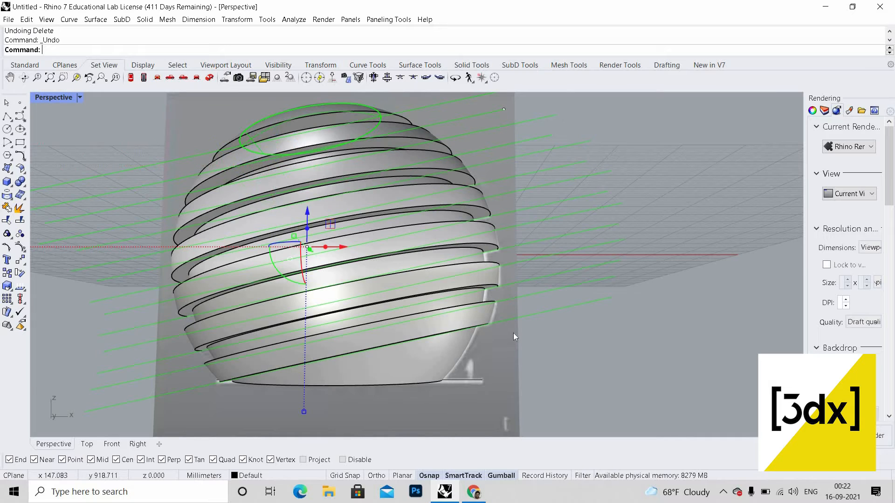
pyautogui.hotkey('ctrl', 'z')
pyautogui.hotkey('ctrl', 'y')
pyautogui.hotkey('ctrl', 'y')
pyautogui.hotkey('ctrl', 'y')
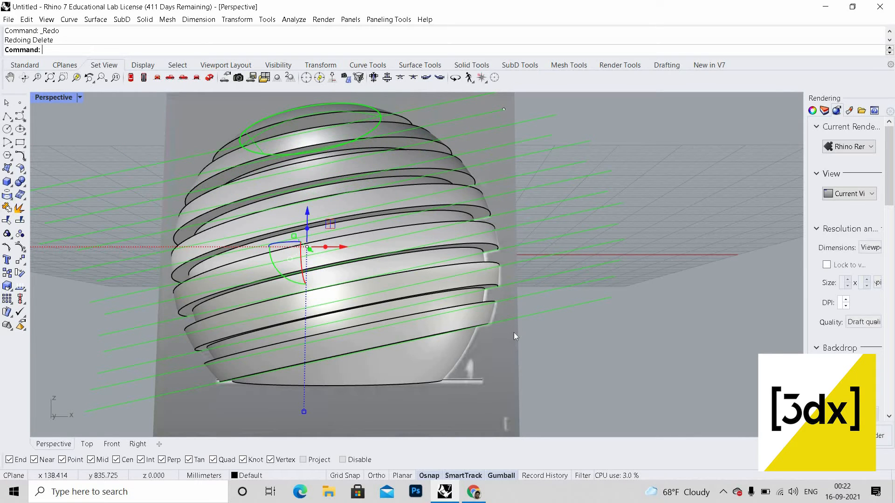
# Step: Split the lowest sphere piece with a sloped guide line in the Front view
pyautogui.click(546, 312)
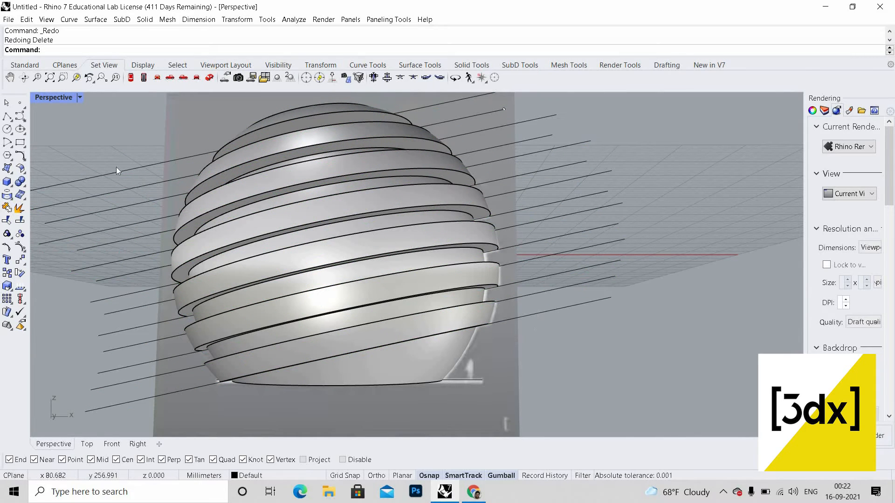
pyautogui.hotkey('ctrl', 'm')
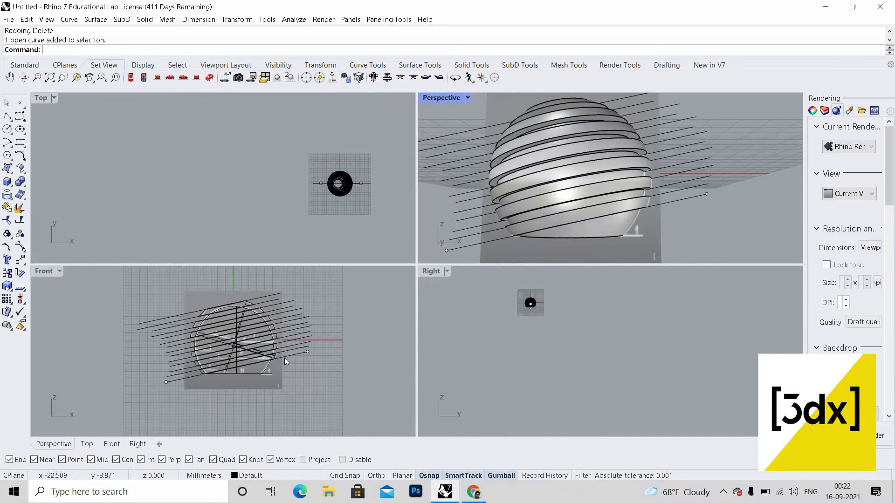
pyautogui.scroll(8, 285, 361)
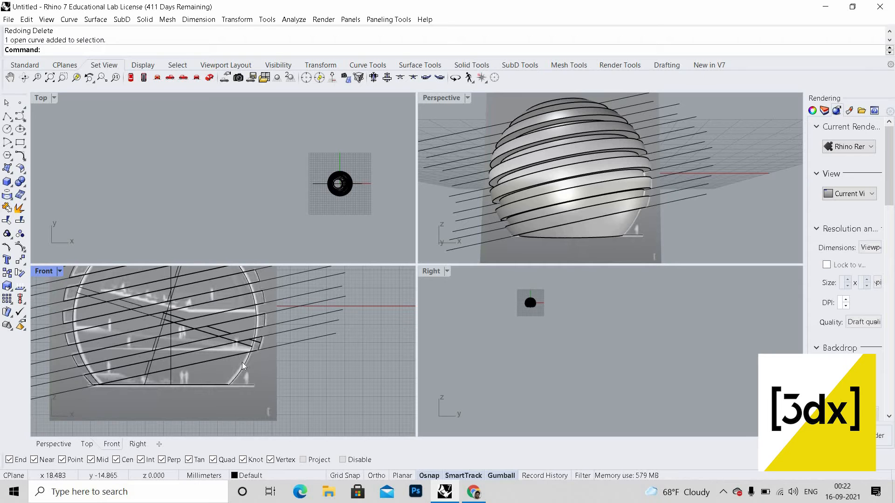
pyautogui.press('Return')
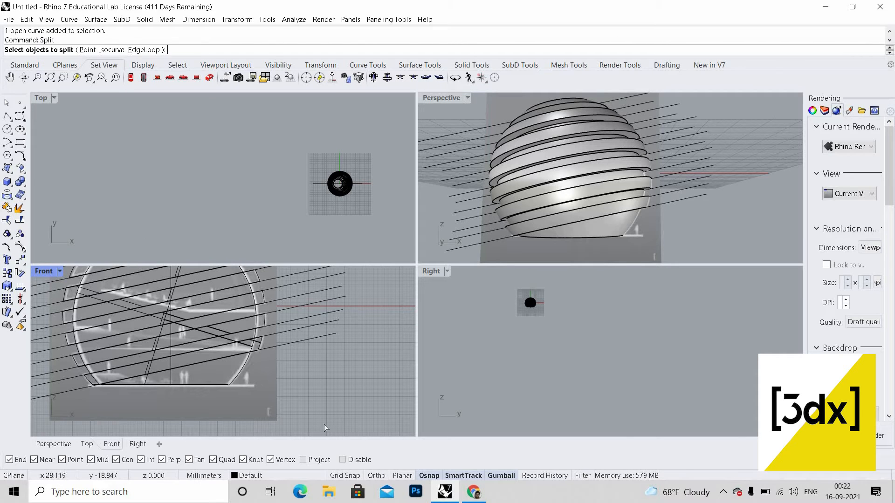
pyautogui.scroll(3, 242, 379)
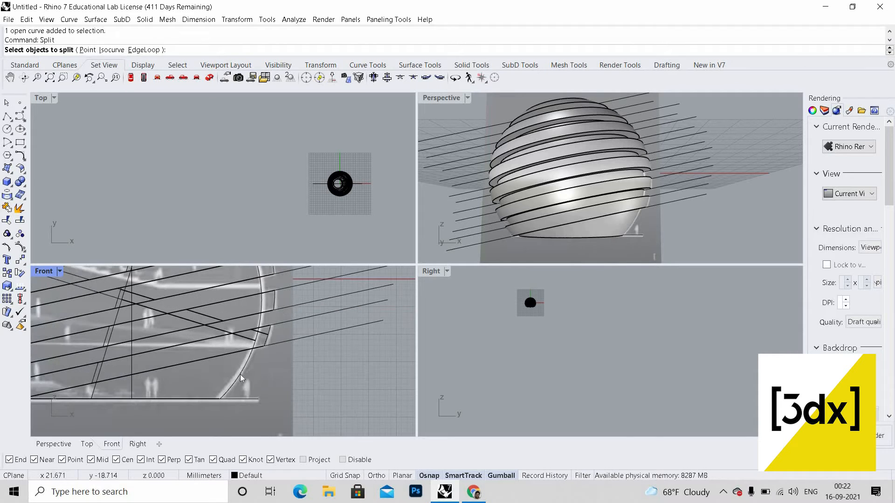
pyautogui.click(261, 403)
pyautogui.click(289, 404)
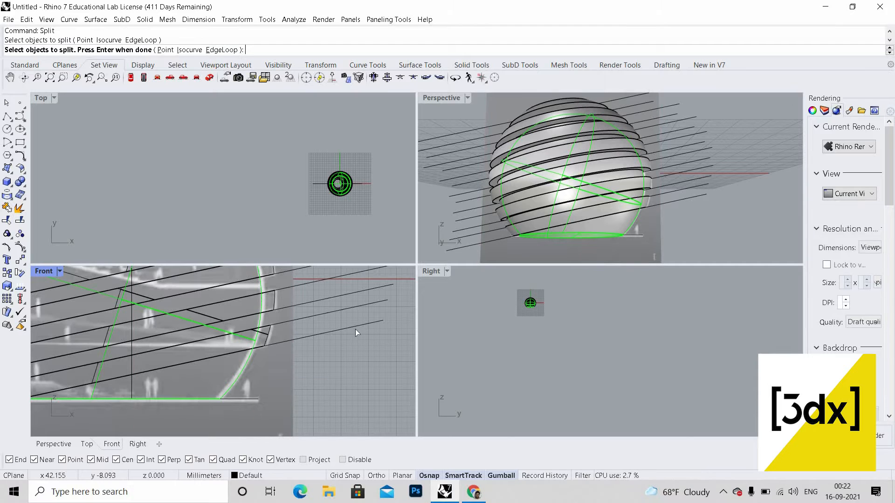
pyautogui.press('Return')
pyautogui.click(356, 329)
pyautogui.press('Return')
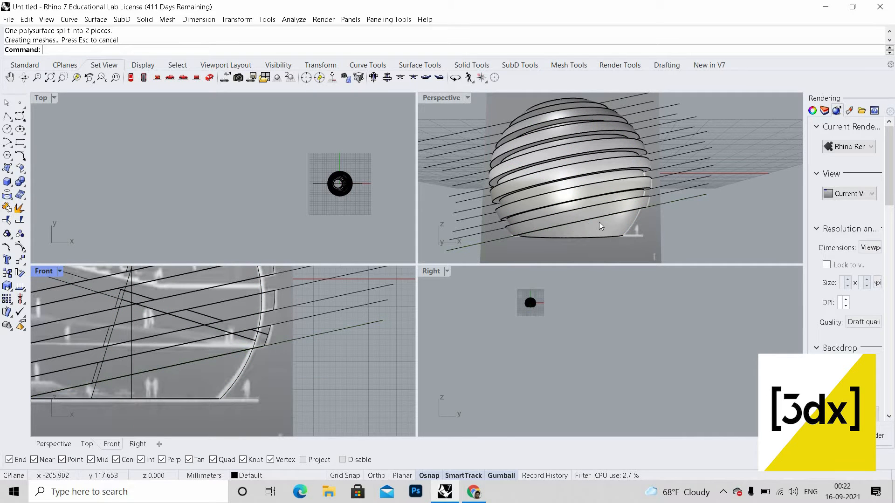
# Step: Delete the remaining sloped guide lines around the sphere
pyautogui.click(624, 224)
pyautogui.moveTo(666, 256); pyautogui.dragTo(604, 116)
pyautogui.scroll(-6, 670, 259)
pyautogui.scroll(4, 605, 117)
pyautogui.press('Delete')
pyautogui.scroll(7, 569, 146)
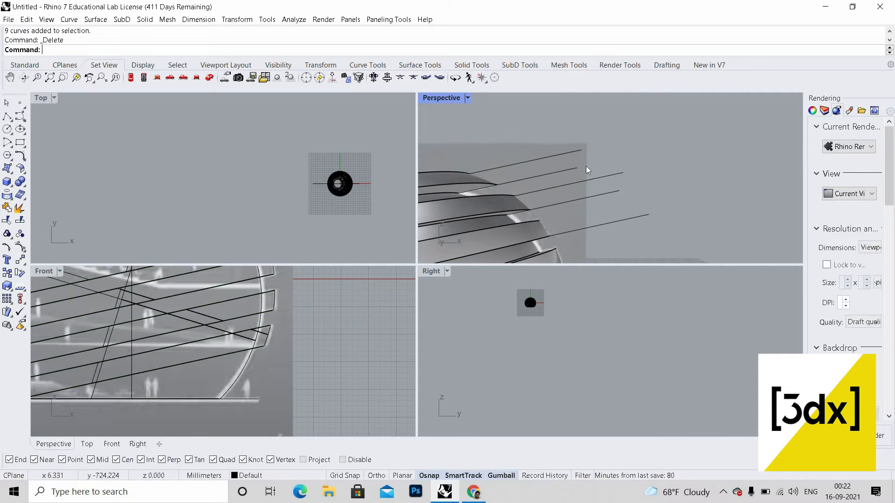
pyautogui.moveTo(649, 229); pyautogui.dragTo(567, 168)
pyautogui.press('Delete')
pyautogui.click(567, 153)
pyautogui.press('Delete')
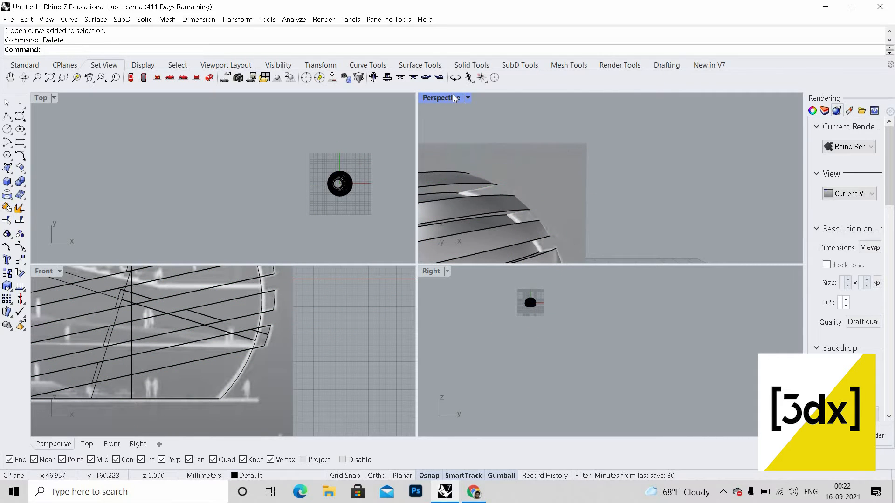
# Step: Hide the traced section image plane again in the maximized Perspective view
pyautogui.scroll(-4, 520, 195)
pyautogui.doubleClick(441, 98)
pyautogui.scroll(-8, 511, 220)
pyautogui.moveTo(494, 256); pyautogui.dragTo(458, 227, button='right')
pyautogui.scroll(5, 457, 227)
pyautogui.click(429, 219)
pyautogui.middleClick(430, 219)
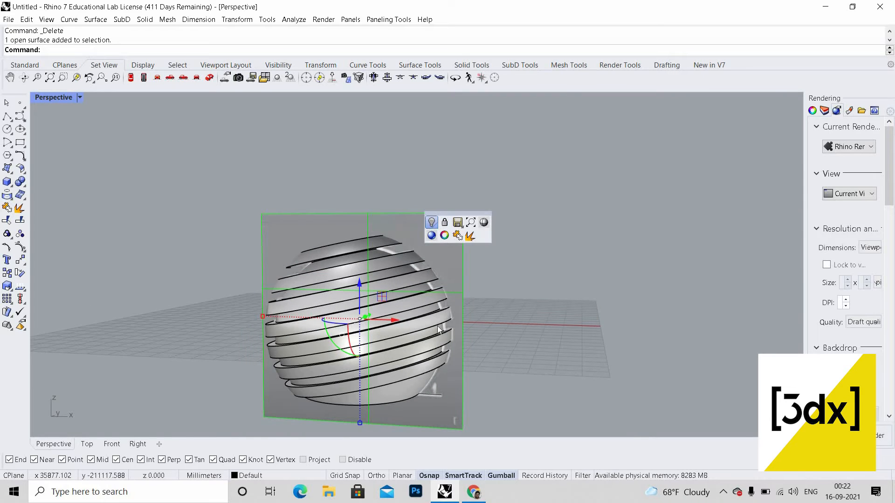
pyautogui.click(431, 221)
# Step: Hide all the sphere slices and guide objects except the bottom cap piece
pyautogui.moveTo(425, 317); pyautogui.dragTo(471, 299, button='right')
pyautogui.scroll(5, 480, 296)
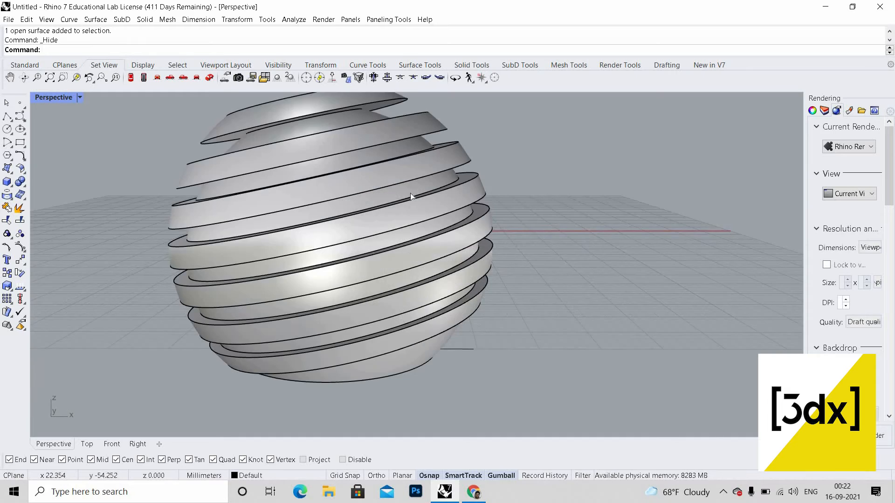
pyautogui.moveTo(414, 196); pyautogui.dragTo(330, 205, button='right')
pyautogui.rightClick(330, 206)
pyautogui.moveTo(507, 114); pyautogui.dragTo(284, 228)
pyautogui.scroll(-7, 304, 233)
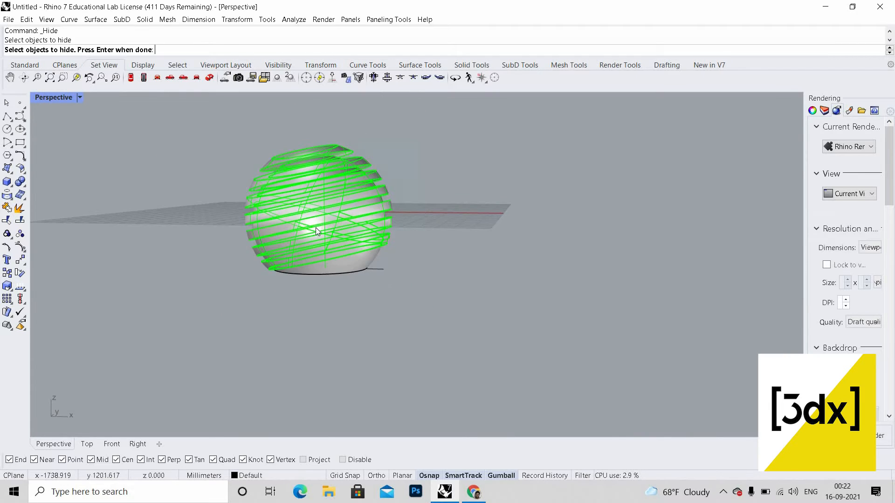
pyautogui.scroll(7, 301, 222)
pyautogui.middleClick(300, 222)
pyautogui.click(303, 226)
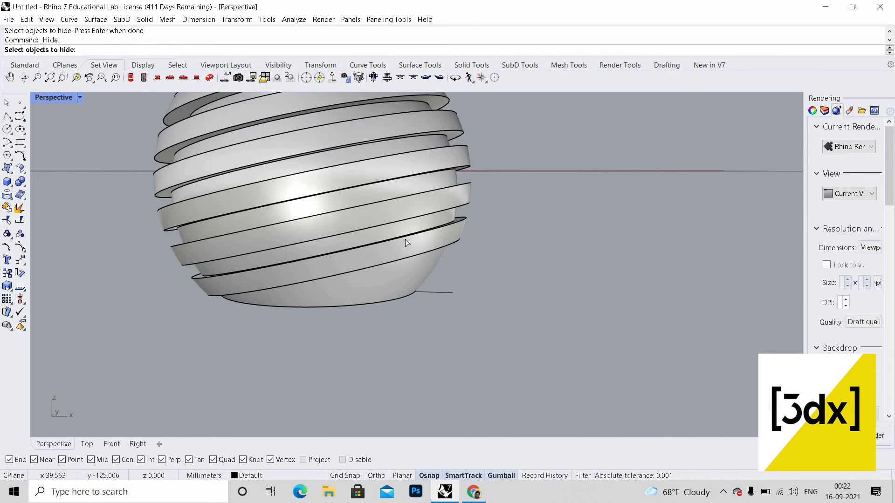
pyautogui.scroll(-4, 460, 247)
pyautogui.click(329, 182)
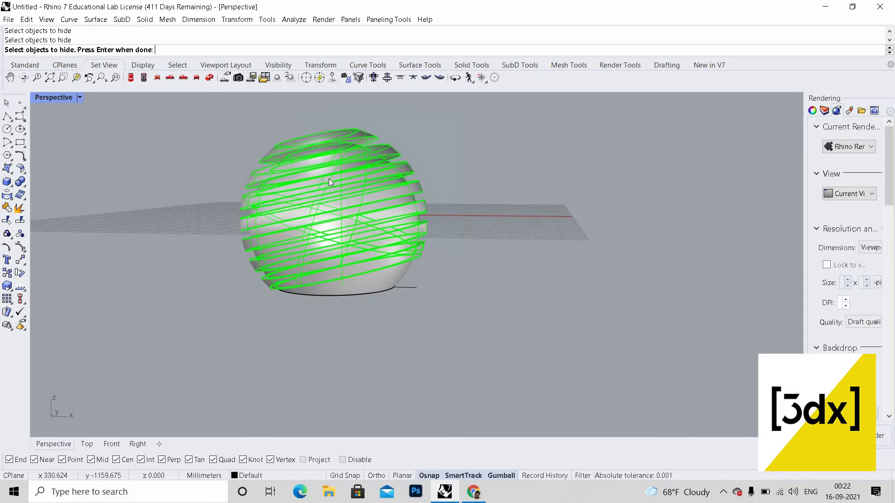
pyautogui.middleClick(327, 178)
pyautogui.click(325, 178)
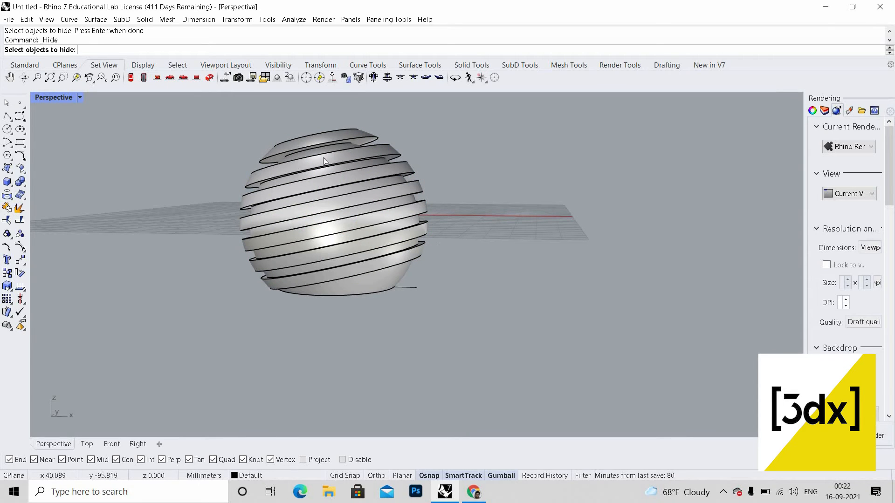
pyautogui.moveTo(442, 215); pyautogui.dragTo(277, 139)
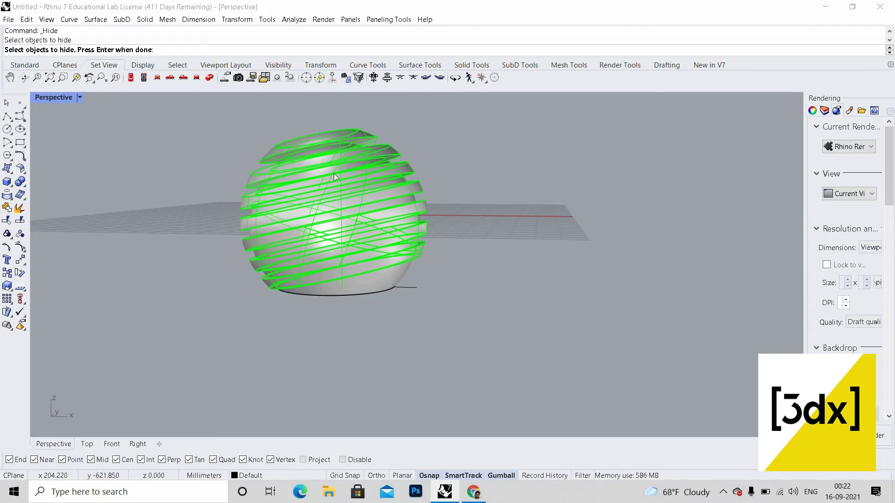
pyautogui.press('Return')
pyautogui.moveTo(464, 246); pyautogui.dragTo(263, 128)
pyautogui.middleClick(265, 131)
pyautogui.click(265, 132)
pyautogui.moveTo(341, 233); pyautogui.dragTo(378, 266, button='right')
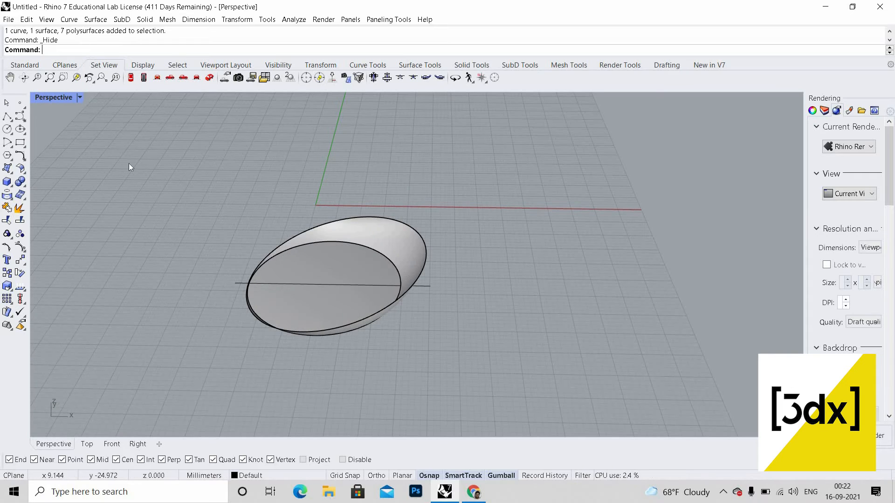
# Step: Draw a vertical line about 48 mm long across the bottom cap in the Top view with Ortho on
pyautogui.doubleClick(55, 97)
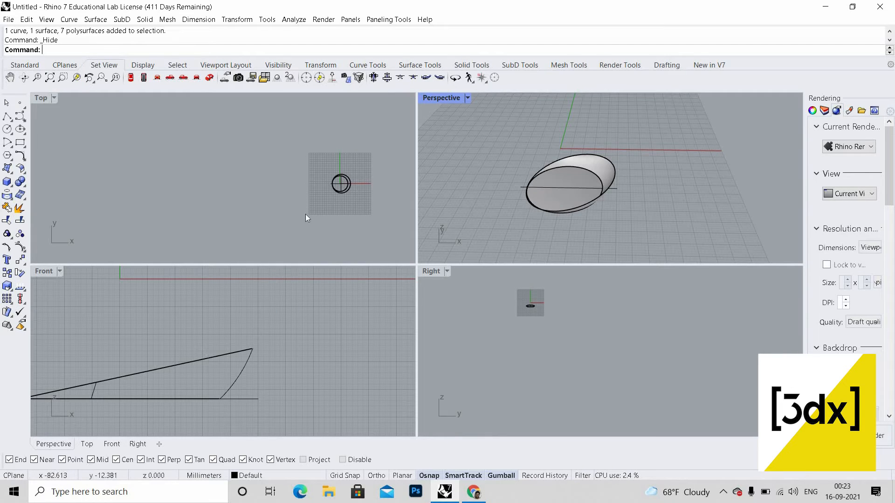
pyautogui.scroll(5, 303, 217)
pyautogui.doubleClick(43, 97)
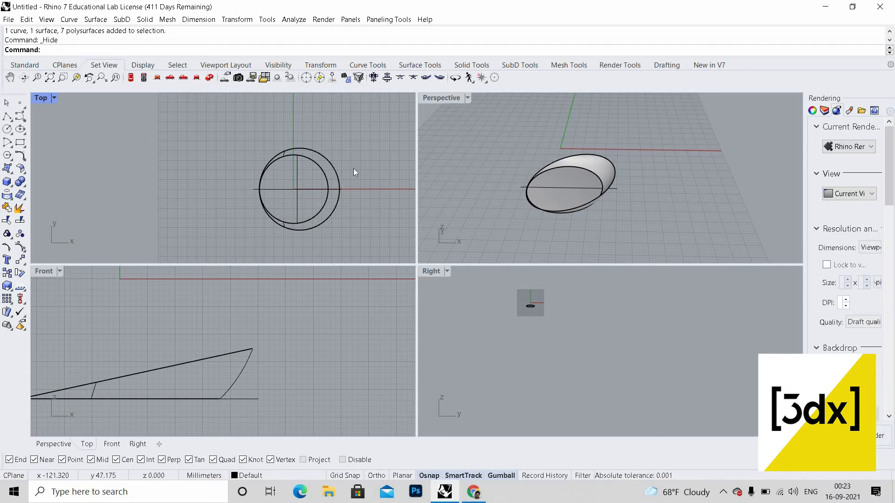
pyautogui.scroll(-2, 419, 218)
pyautogui.scroll(2, 419, 221)
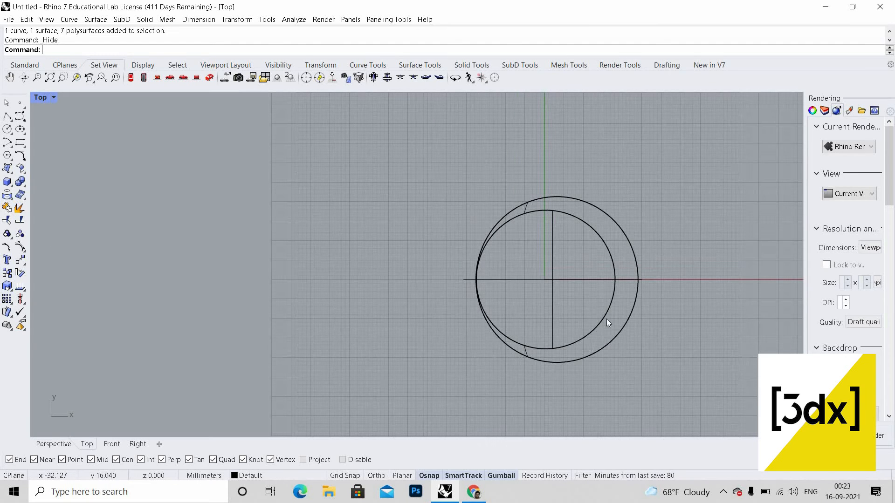
pyautogui.press('Return')
pyautogui.scroll(1, 527, 356)
pyautogui.click(527, 358)
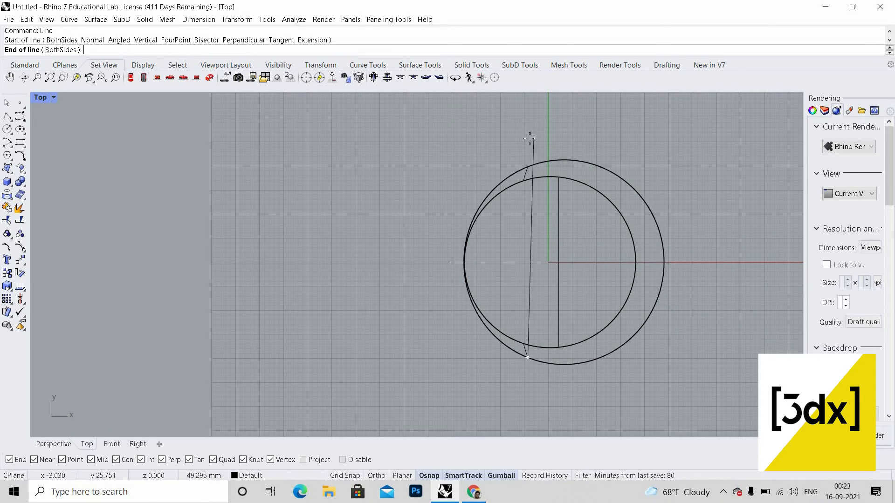
pyautogui.press('F8')
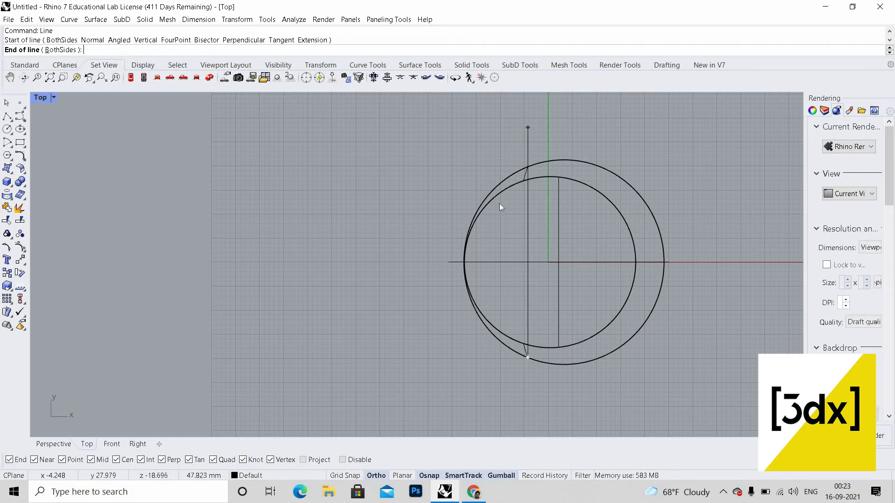
pyautogui.keyDown('shift'); pyautogui.click(527, 125); pyautogui.keyUp('shift')
pyautogui.scroll(-6, 537, 243)
pyautogui.scroll(4, 560, 225)
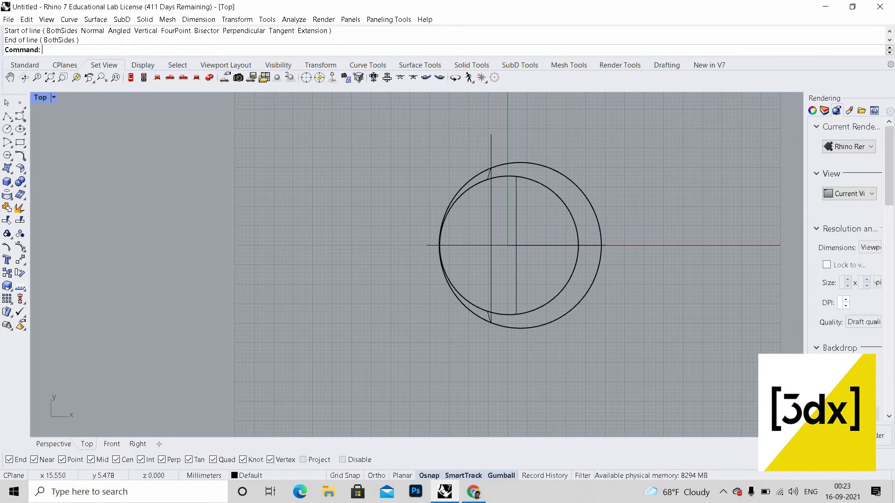
# Step: Try to split the bottom cap with the new vertical line
pyautogui.press('Return')
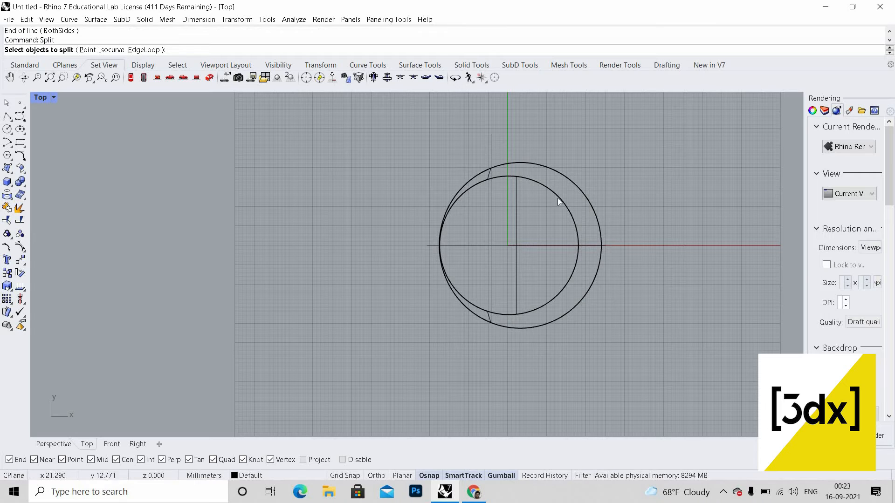
pyautogui.moveTo(558, 198); pyautogui.dragTo(494, 146)
pyautogui.press('Return')
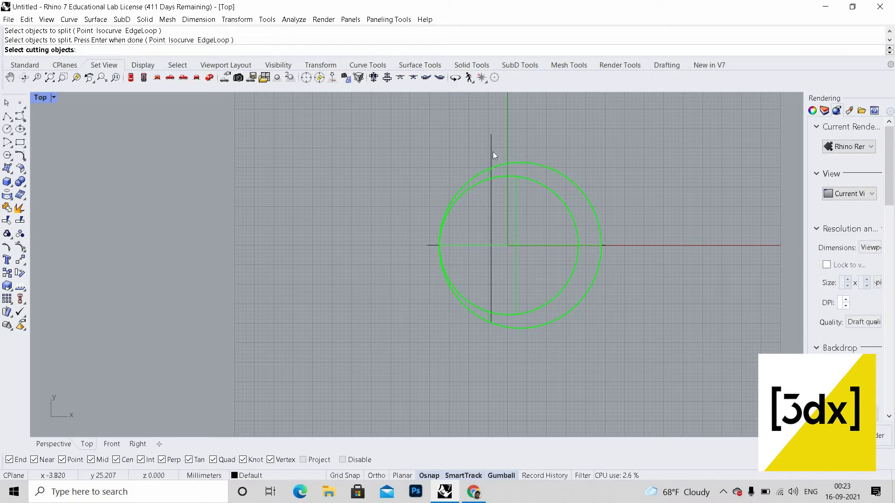
pyautogui.click(493, 152)
pyautogui.press('Return')
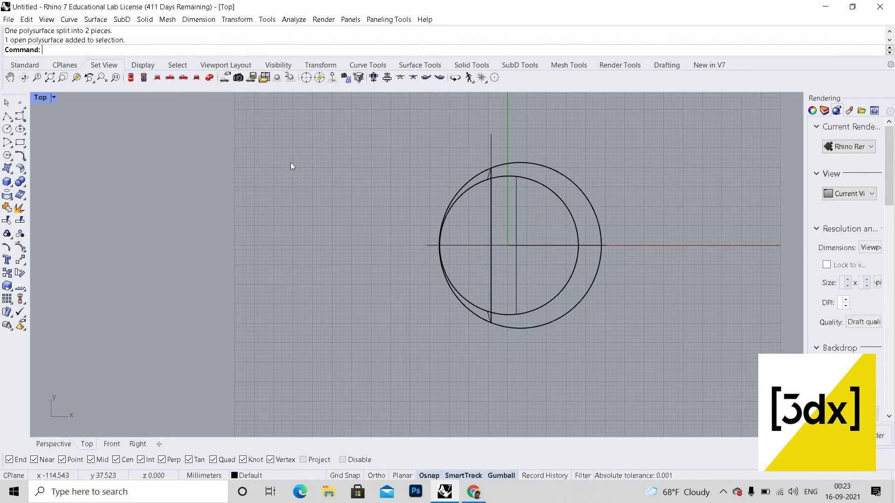
pyautogui.hotkey('ctrl', 'm')
pyautogui.moveTo(604, 195)
pyautogui.mouseDown(button='right')
pyautogui.moveTo(592, 187)
pyautogui.moveTo(613, 194)
pyautogui.moveTo(602, 190)
pyautogui.mouseUp(button='right')
pyautogui.hotkey('ctrl', 'z')
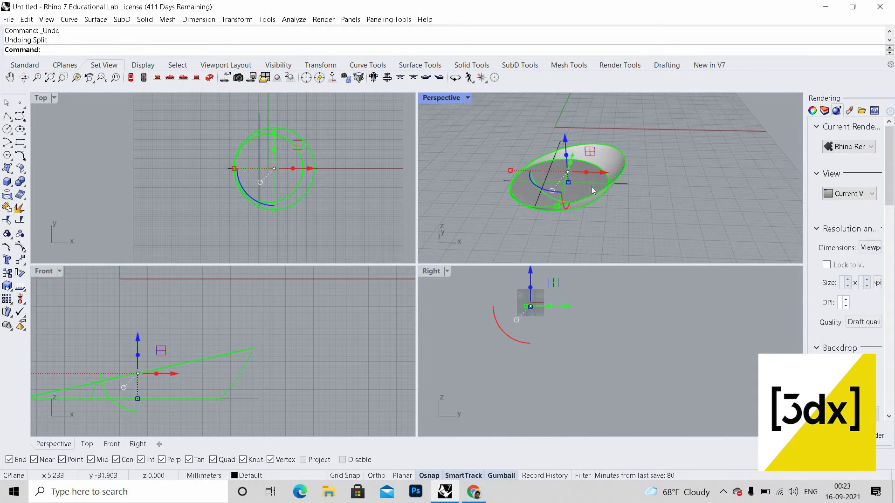
pyautogui.press('Escape')
# Step: Delete the flat elliptical surface on top of the bottom cap
pyautogui.scroll(3, 595, 194)
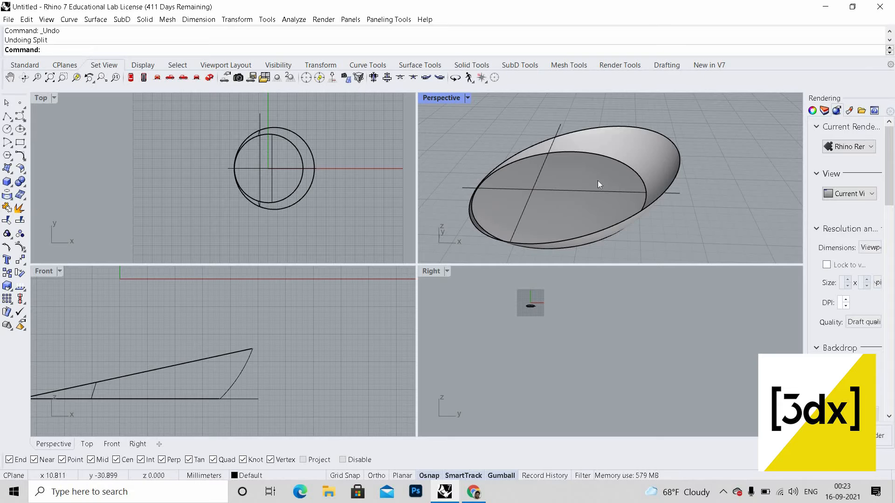
pyautogui.click(598, 181)
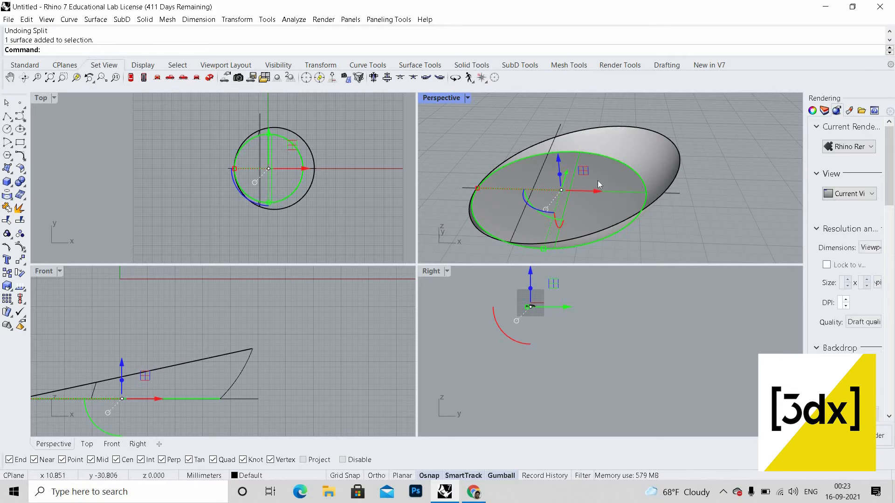
pyautogui.press('Delete')
pyautogui.scroll(-3, 544, 208)
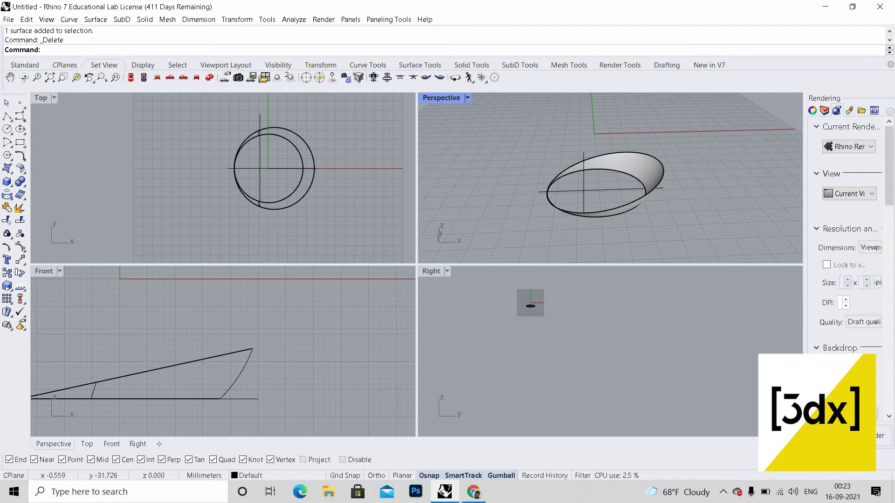
# Step: Split the bottom cap surface with the vertical line
pyautogui.click(330, 163)
pyautogui.hotkey('ctrl', 'a')
pyautogui.press('Escape')
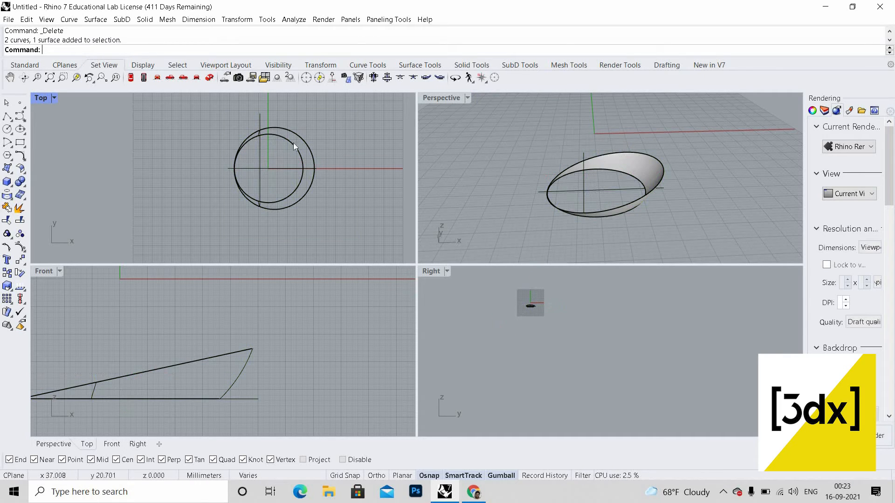
pyautogui.moveTo(240, 124); pyautogui.dragTo(364, 139)
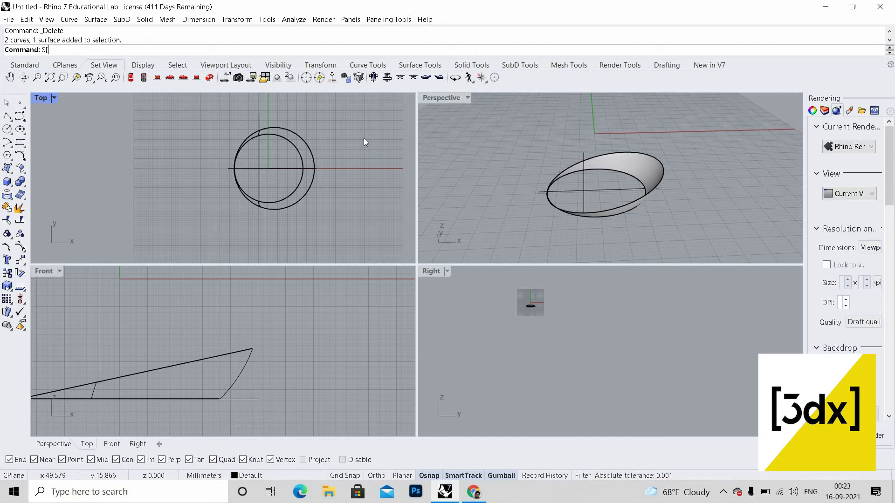
pyautogui.write('Split')
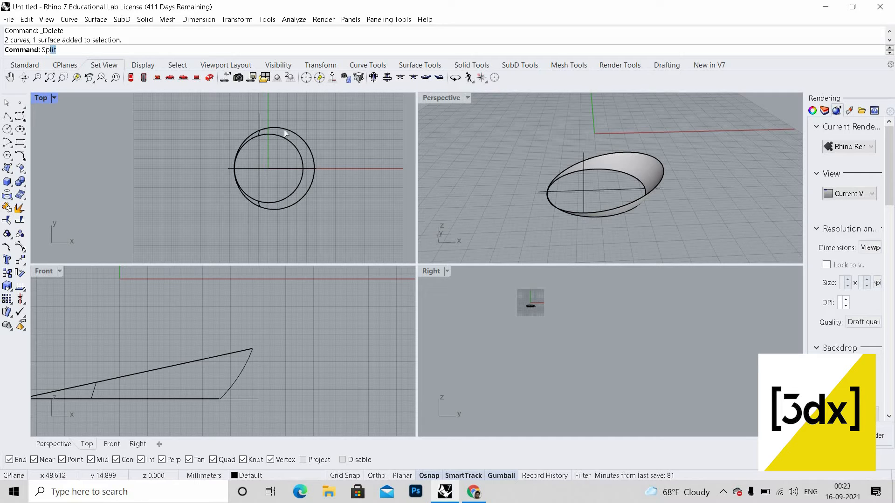
pyautogui.press('Return')
pyautogui.hotkey('ctrl', 'a')
pyautogui.press('Return')
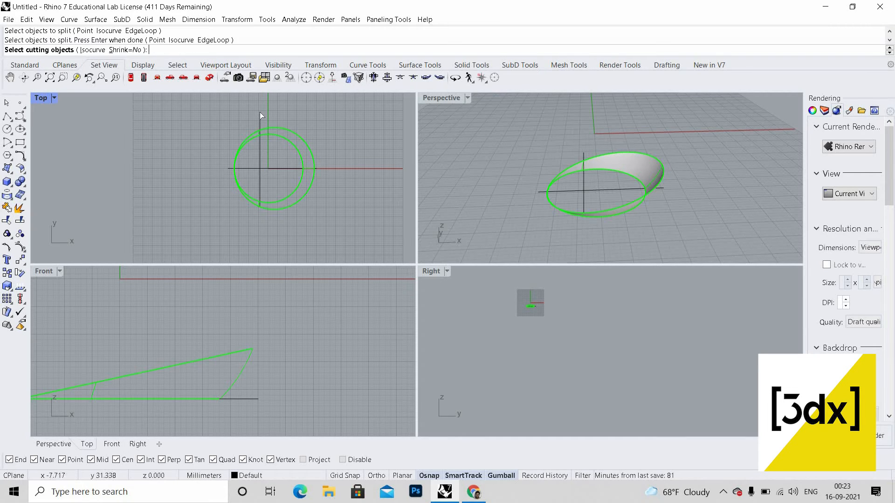
pyautogui.press('Return')
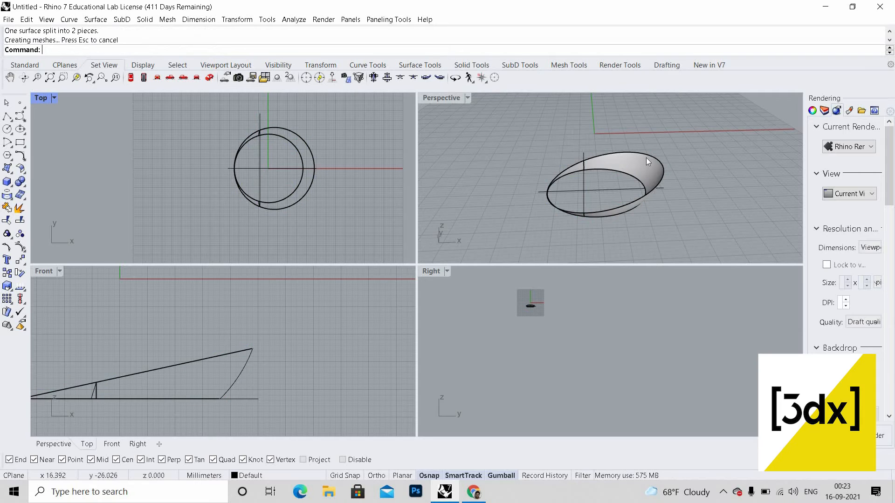
# Step: Duplicate the upper and lower rim edges of the remaining cap surface
pyautogui.moveTo(646, 159); pyautogui.dragTo(580, 186, button='right')
pyautogui.click(628, 171)
pyautogui.click(561, 159)
pyautogui.scroll(6, 561, 160)
pyautogui.click(561, 166)
pyautogui.click(616, 183)
pyautogui.scroll(-6, 616, 183)
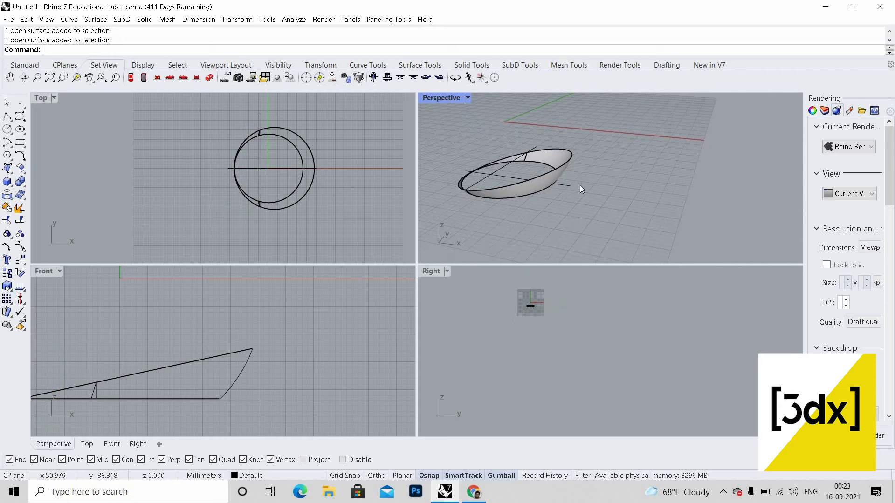
pyautogui.scroll(5, 566, 169)
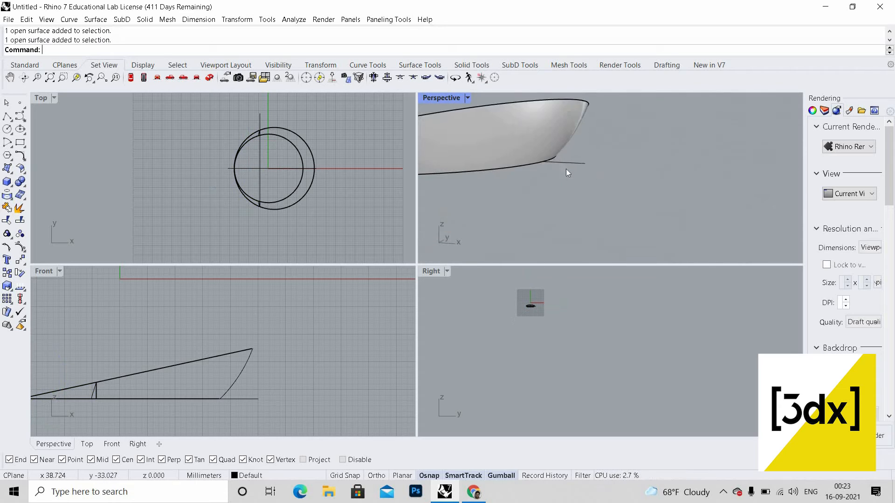
pyautogui.doubleClick(446, 99)
pyautogui.scroll(-5, 340, 287)
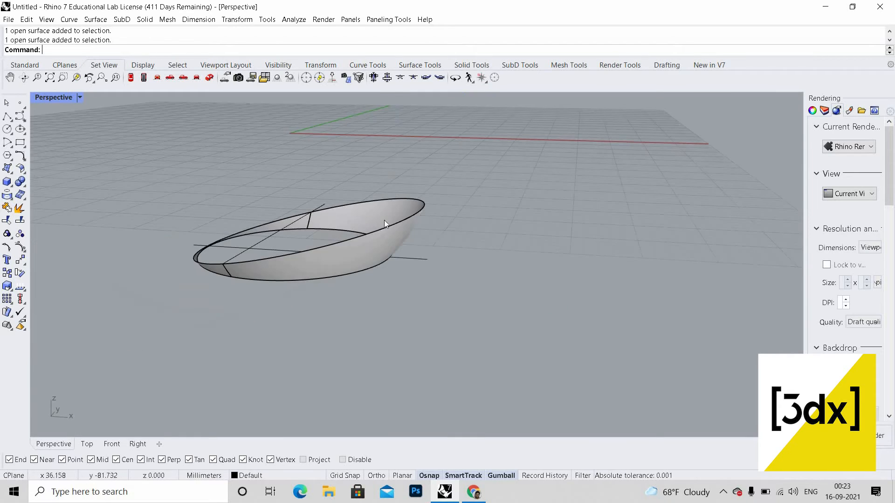
pyautogui.scroll(2, 384, 220)
pyautogui.write('DupEdge')
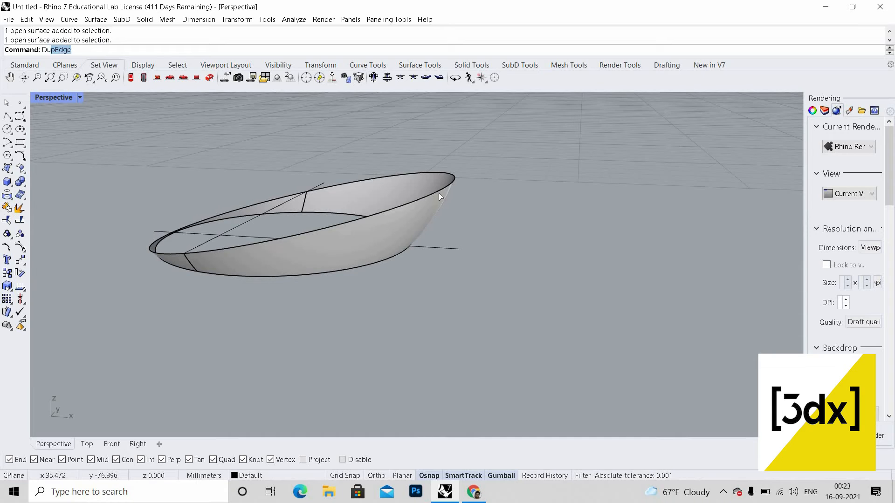
pyautogui.press('Return')
pyautogui.click(404, 254)
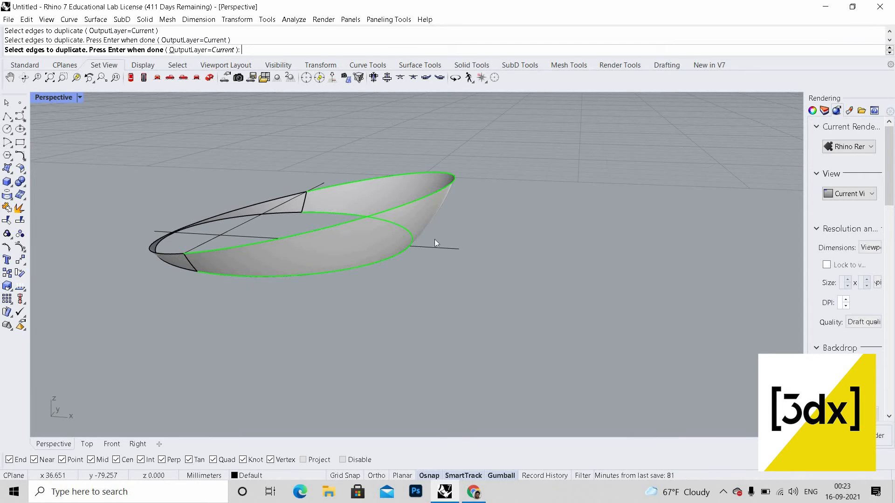
pyautogui.press('Return')
# Step: Divide the duplicated rim curves into 12 segments each
pyautogui.moveTo(436, 206); pyautogui.dragTo(404, 200, button='right')
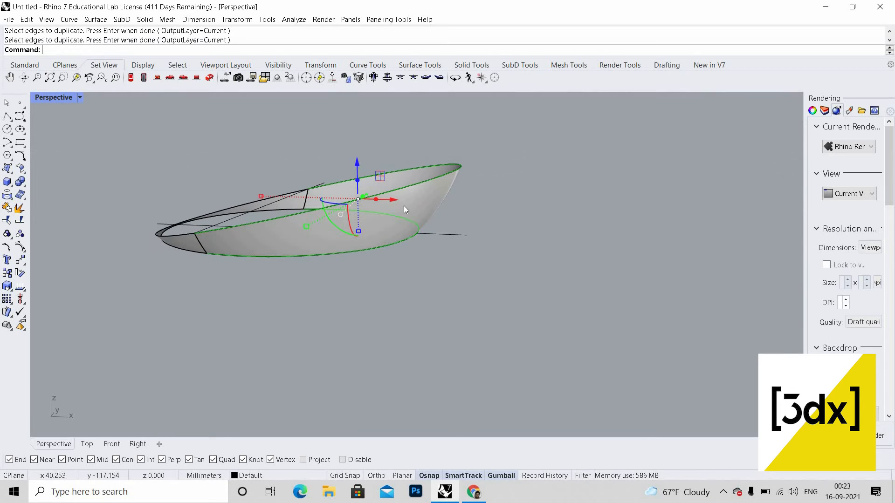
pyautogui.write('D')
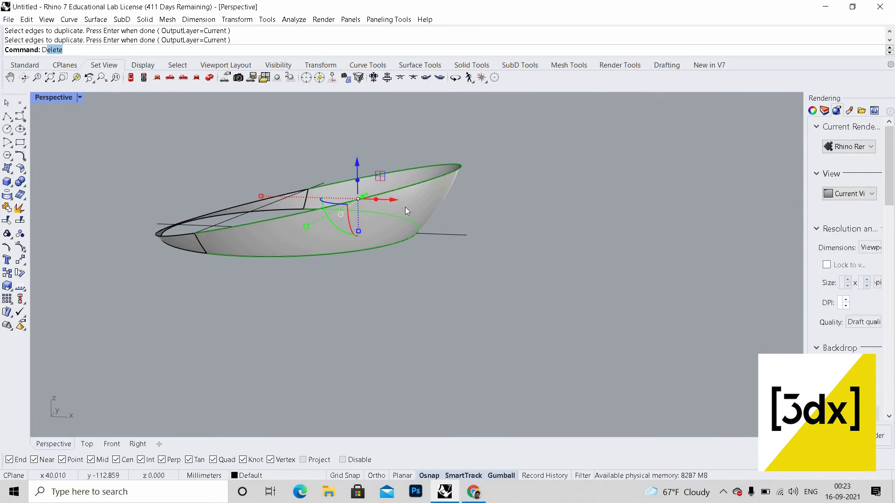
pyautogui.write('ivide')
pyautogui.press('Return')
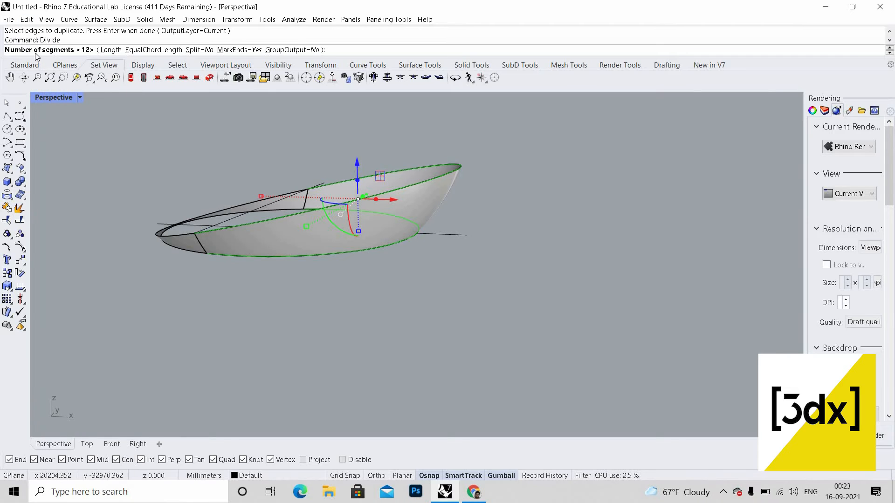
pyautogui.press('Return')
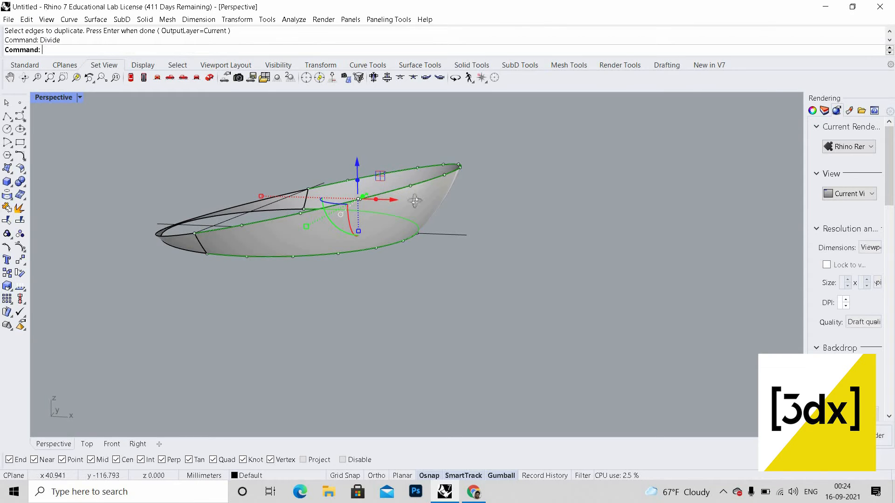
# Step: Draw an interpolated curve on the cap surface from a top rim division point down to a bottom rim point
pyautogui.moveTo(414, 200); pyautogui.dragTo(224, 211, button='right')
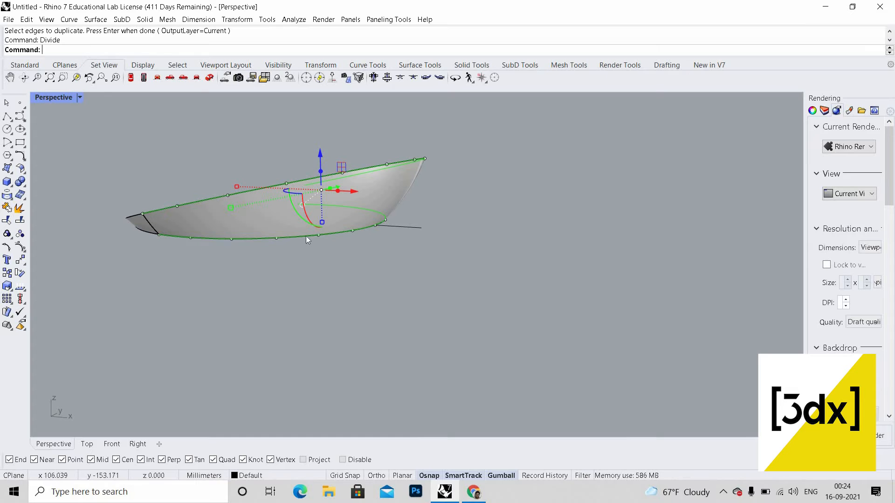
pyautogui.press('Escape')
pyautogui.scroll(-4, 285, 235)
pyautogui.scroll(9, 282, 236)
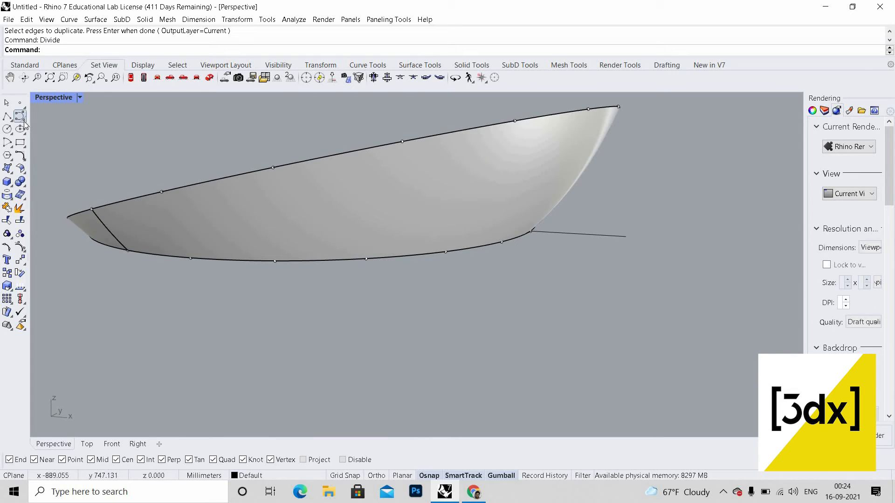
pyautogui.click(22, 118)
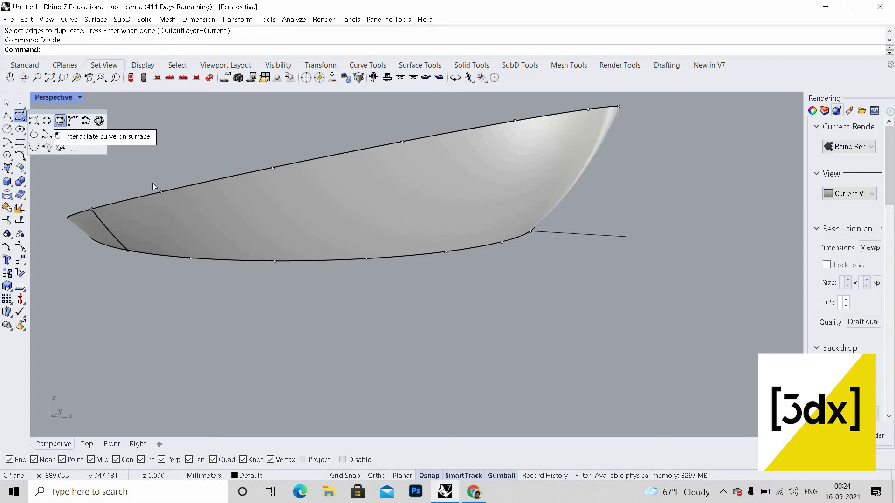
pyautogui.click(60, 121)
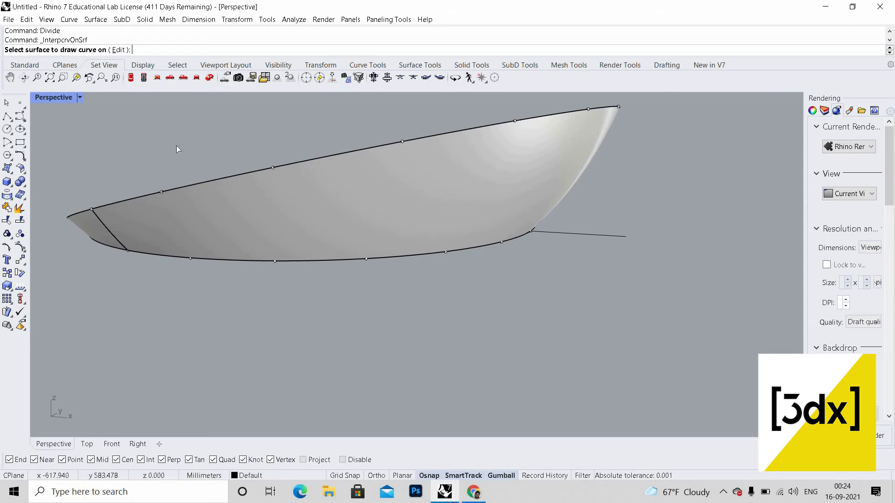
pyautogui.click(215, 228)
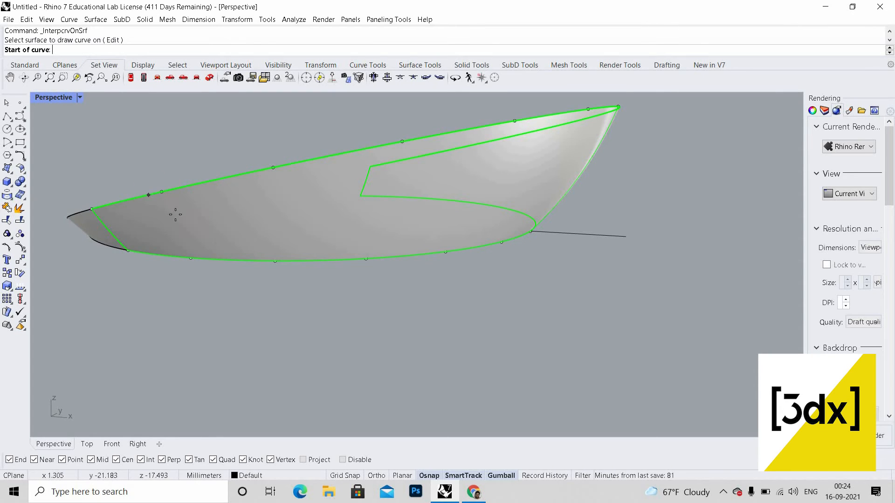
pyautogui.click(161, 192)
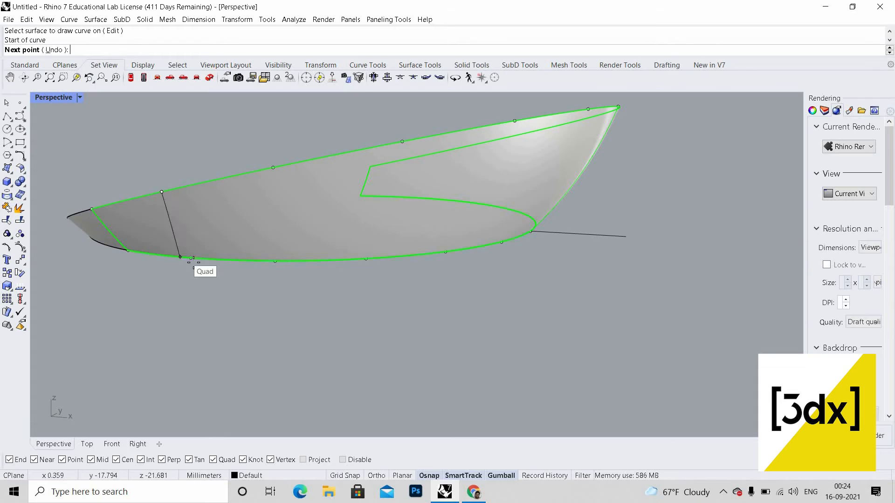
pyautogui.click(193, 260)
pyautogui.scroll(-3, 184, 277)
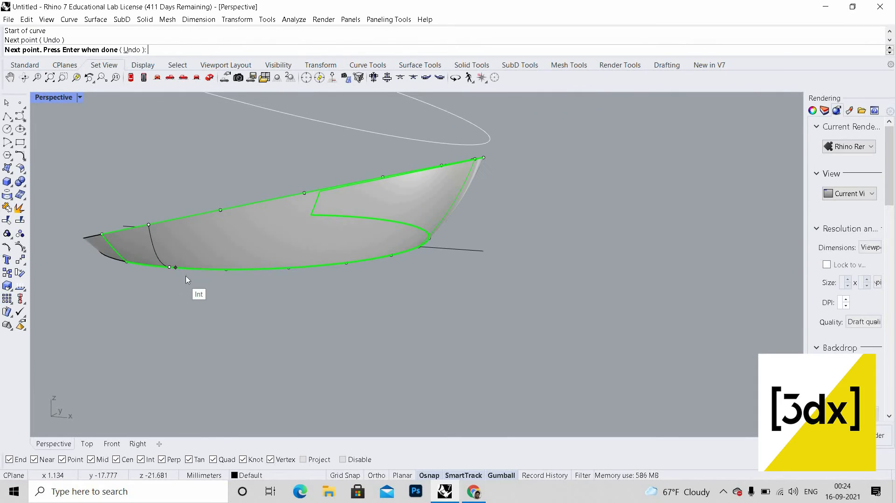
pyautogui.press('Return')
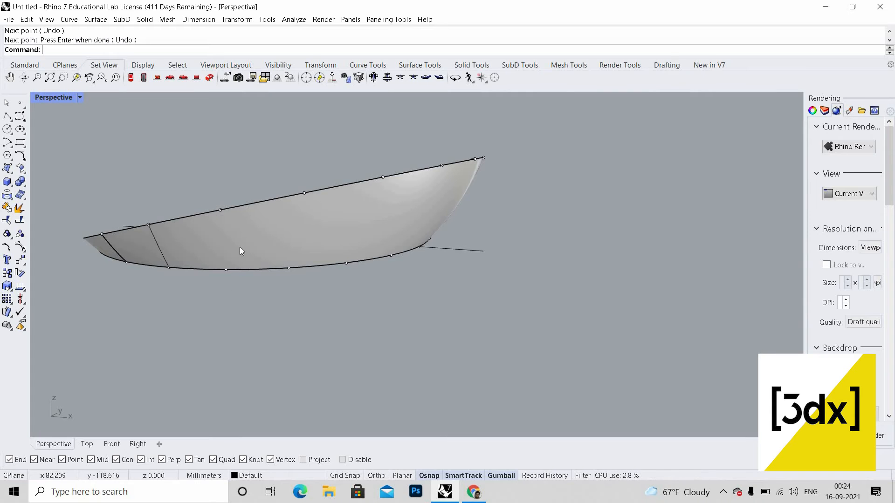
pyautogui.scroll(4, 237, 242)
pyautogui.press('Return')
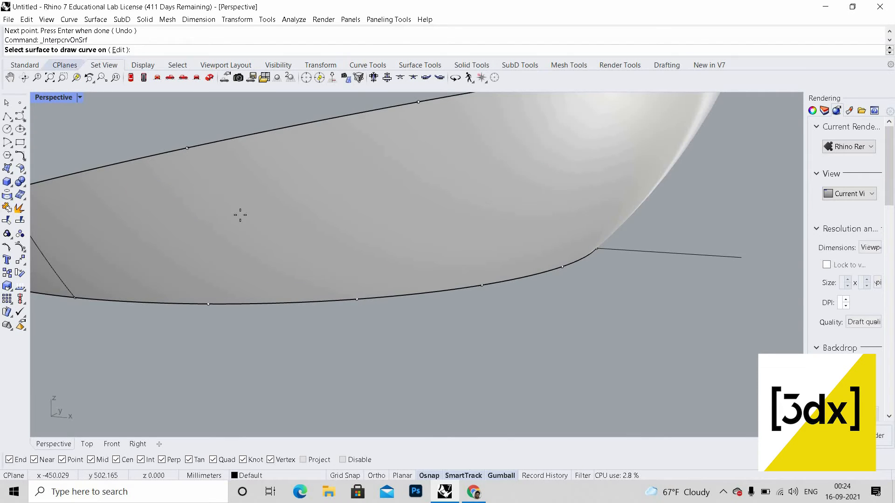
pyautogui.click(212, 186)
pyautogui.press('Escape')
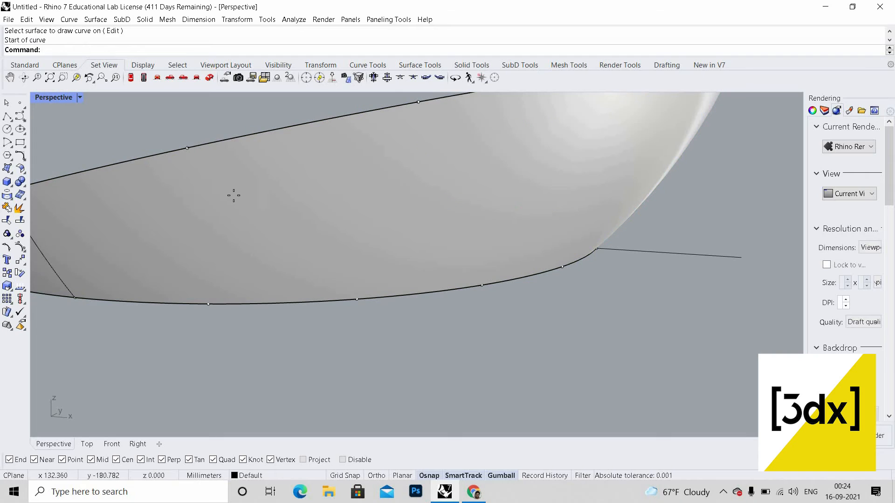
# Step: Draw a second interpolated curve on the surface between the next pair of top and bottom division points
pyautogui.press('Return')
pyautogui.click(186, 148)
pyautogui.click(186, 148)
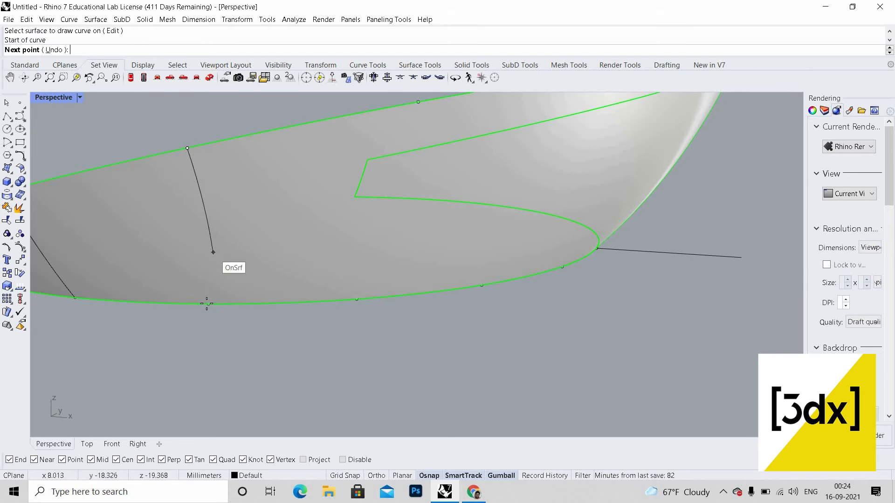
pyautogui.click(208, 304)
pyautogui.press('Return')
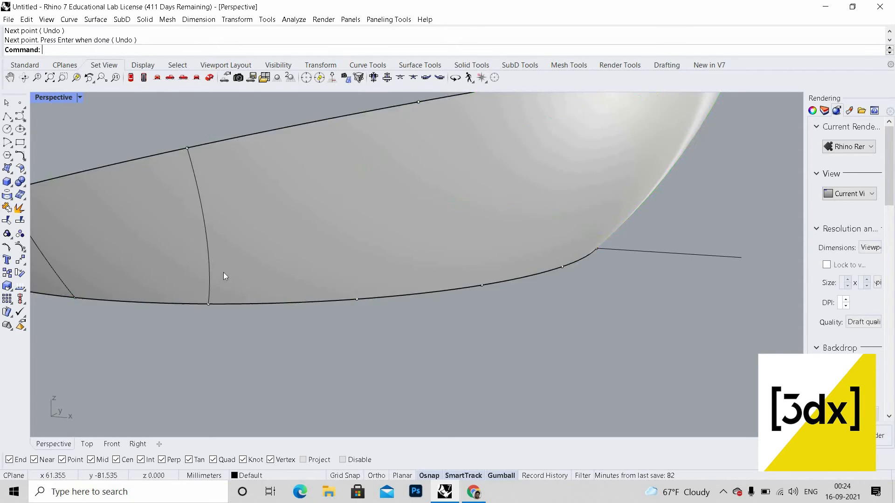
# Step: Draw a third curve on the surface connecting the following upper and lower rim division points
pyautogui.scroll(-8, 225, 273)
pyautogui.scroll(4, 227, 271)
pyautogui.rightClick(228, 261)
pyautogui.click(227, 245)
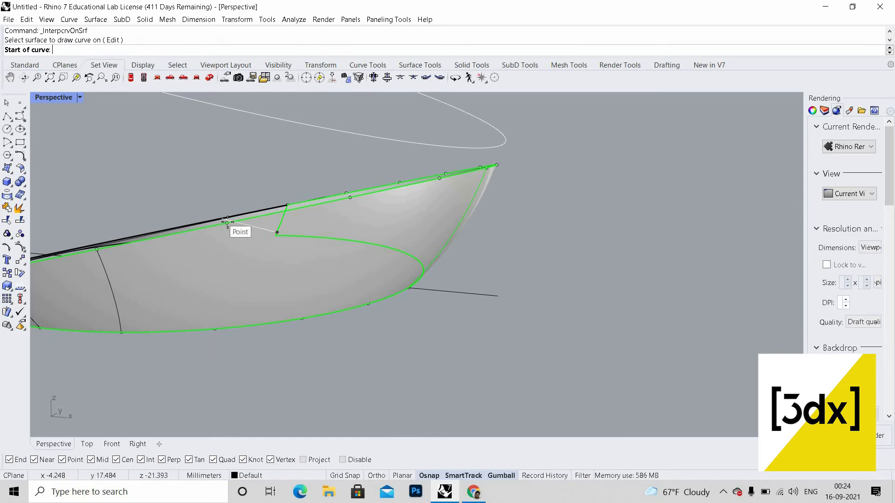
pyautogui.click(227, 223)
pyautogui.click(215, 329)
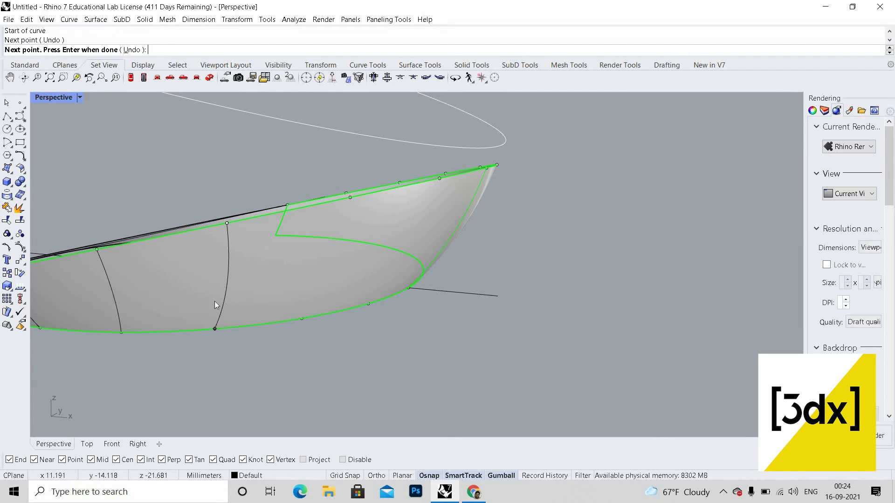
pyautogui.rightClick(214, 301)
# Step: Draw a fourth curve on the surface between the next upper and lower rim division points
pyautogui.moveTo(214, 301); pyautogui.dragTo(185, 302, button='right')
pyautogui.scroll(-8, 196, 291)
pyautogui.rightClick(204, 284)
pyautogui.scroll(7, 201, 289)
pyautogui.rightClick(200, 289)
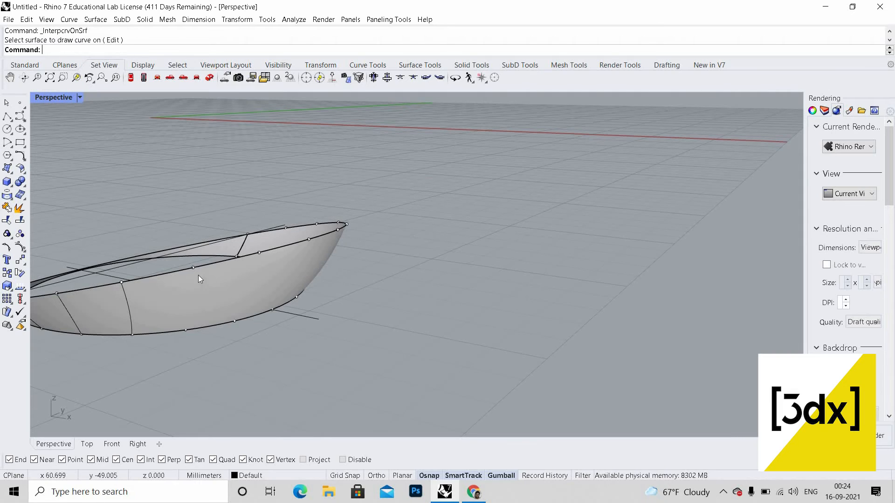
pyautogui.click(199, 275)
pyautogui.rightClick(194, 280)
pyautogui.click(193, 271)
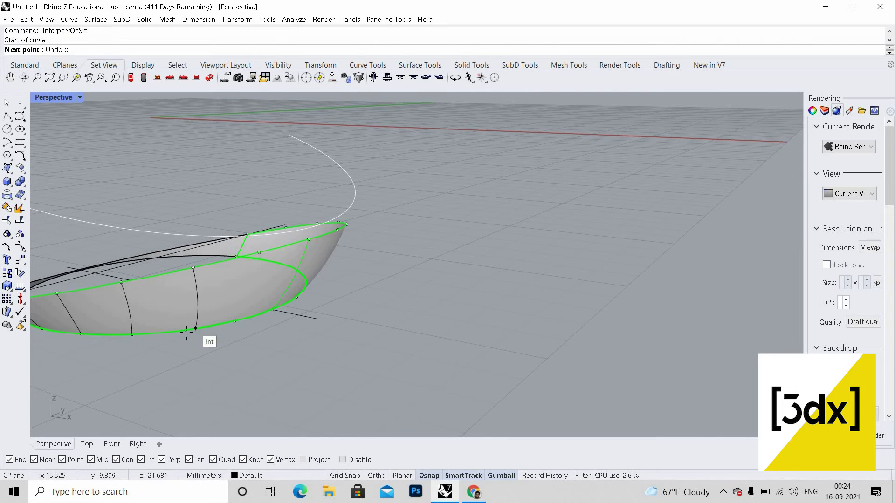
pyautogui.click(186, 332)
pyautogui.rightClick(218, 301)
# Step: Draw a fifth interpolated curve on the surface linking the next pair of rim division points
pyautogui.moveTo(240, 327); pyautogui.dragTo(232, 316, button='right')
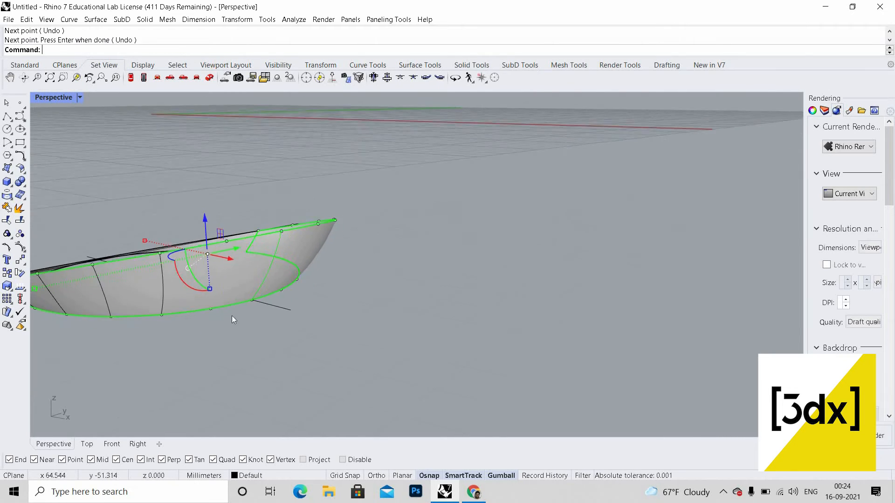
pyautogui.scroll(5, 224, 229)
pyautogui.press('Escape')
pyautogui.rightClick(223, 219)
pyautogui.click(226, 184)
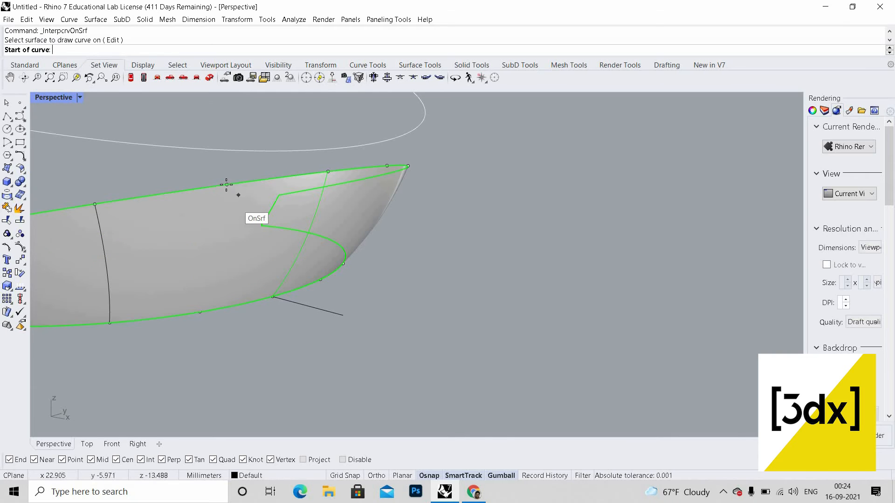
pyautogui.click(226, 184)
pyautogui.click(200, 312)
pyautogui.rightClick(200, 324)
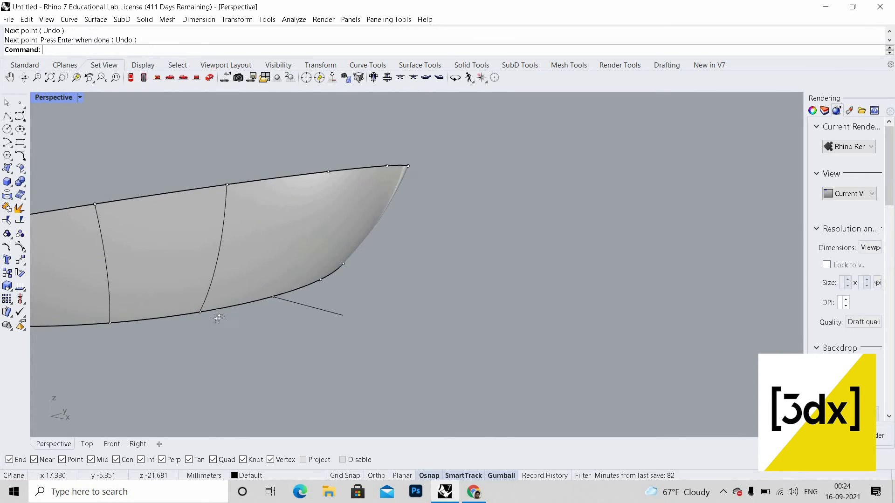
# Step: Draw a sixth interpolated curve on the surface between the next upper and lower rim division points
pyautogui.scroll(-6, 227, 314)
pyautogui.moveTo(233, 310); pyautogui.dragTo(230, 320, button='right')
pyautogui.scroll(5, 231, 250)
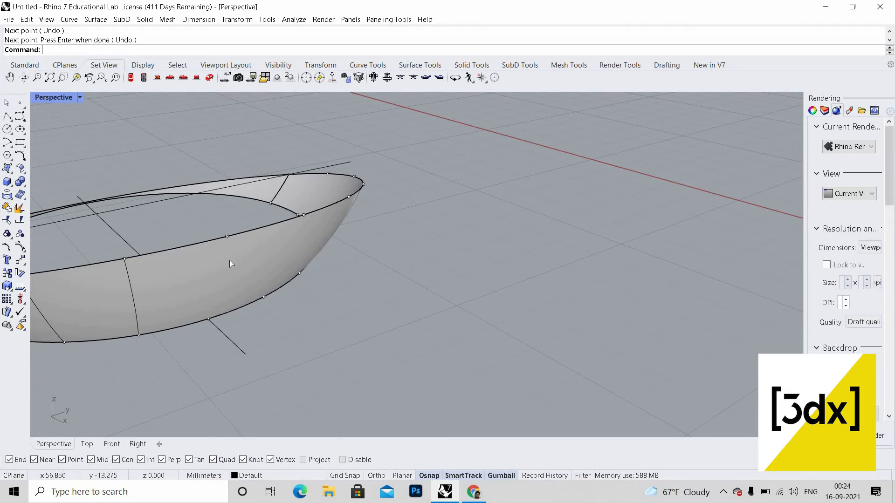
pyautogui.rightClick(229, 252)
pyautogui.click(227, 241)
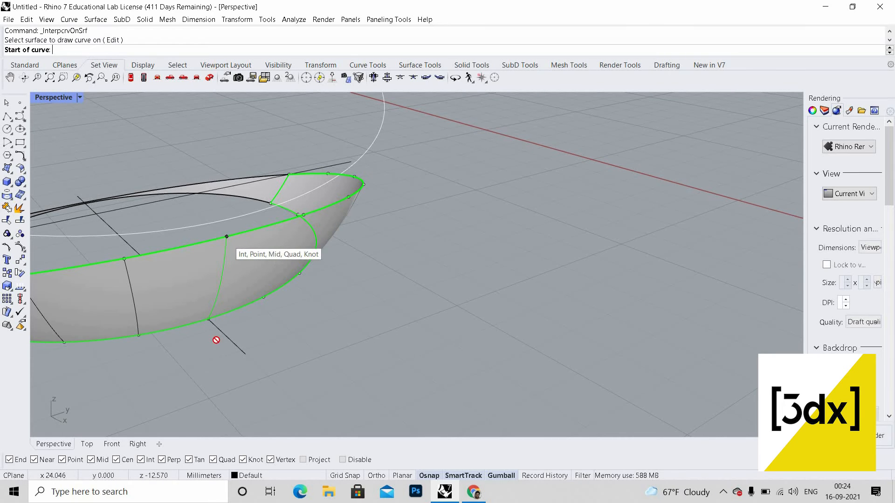
pyautogui.click(226, 237)
pyautogui.scroll(2, 205, 313)
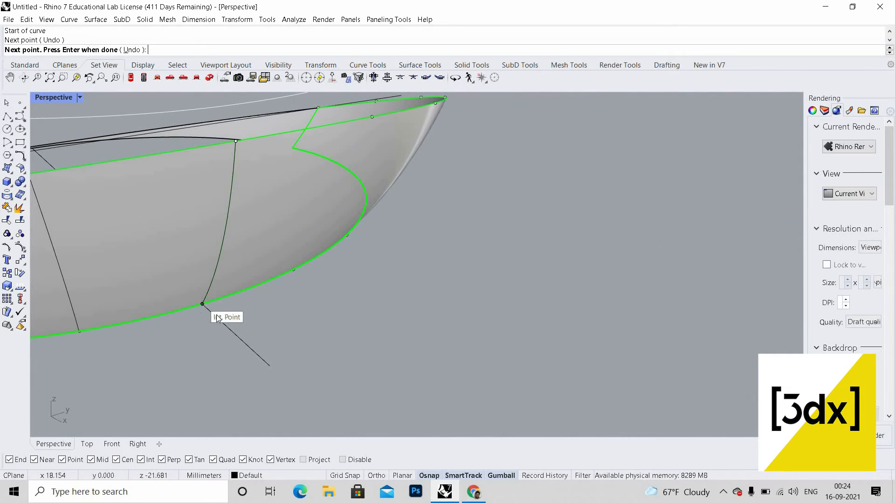
pyautogui.rightClick(218, 318)
# Step: Draw a seventh curve on the surface linking the following pair of rim division points
pyautogui.scroll(-6, 240, 246)
pyautogui.moveTo(242, 248); pyautogui.dragTo(241, 265, button='right')
pyautogui.scroll(7, 240, 265)
pyautogui.rightClick(243, 239)
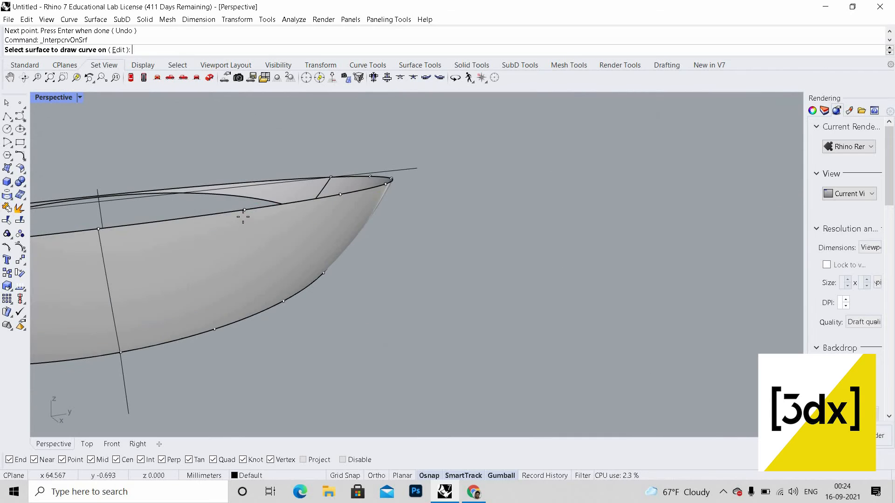
pyautogui.click(242, 217)
pyautogui.click(244, 210)
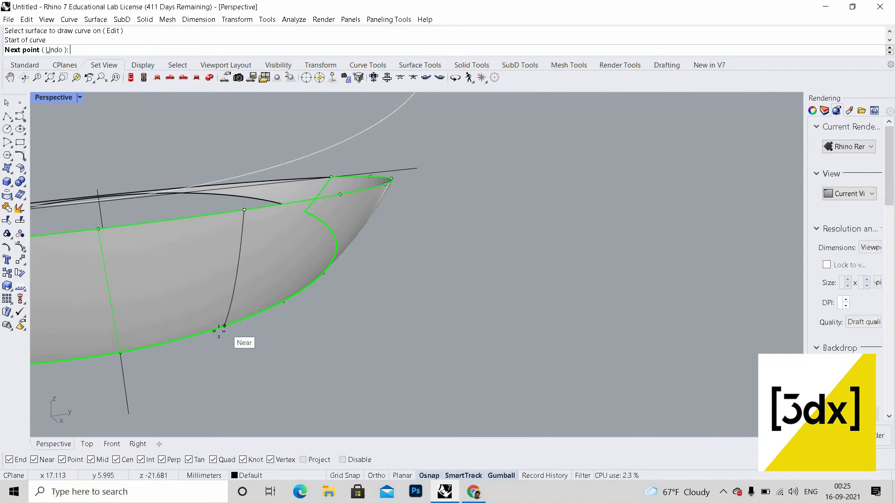
pyautogui.click(215, 327)
pyautogui.rightClick(261, 327)
# Step: Draw an eighth interpolated curve on the surface between the next top and bottom division points
pyautogui.scroll(-5, 285, 299)
pyautogui.moveTo(284, 299); pyautogui.dragTo(286, 267, button='right')
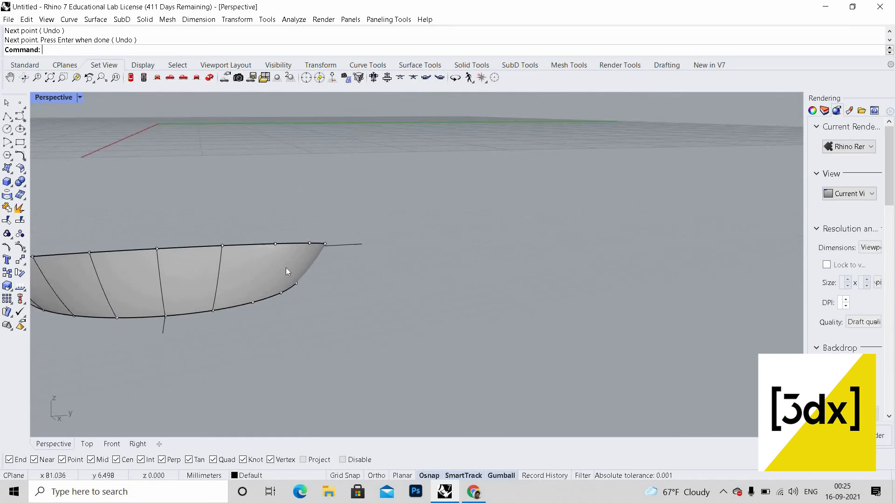
pyautogui.scroll(5, 286, 268)
pyautogui.rightClick(265, 238)
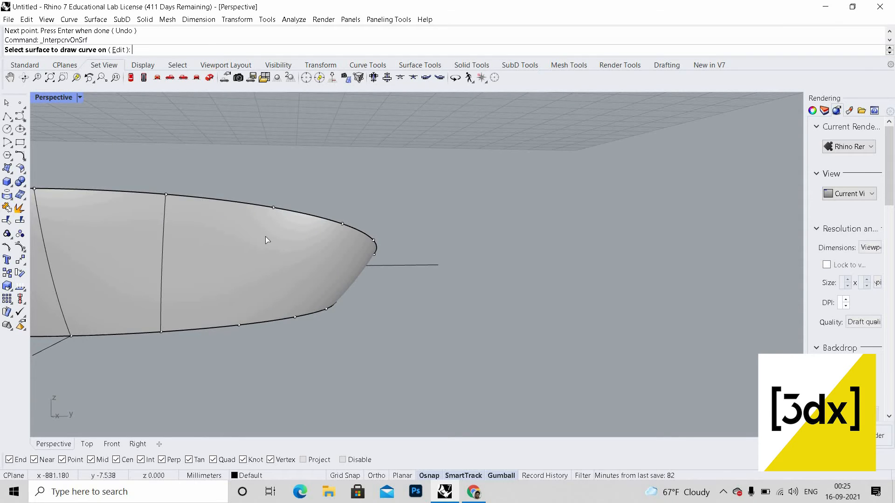
pyautogui.click(274, 213)
pyautogui.click(274, 208)
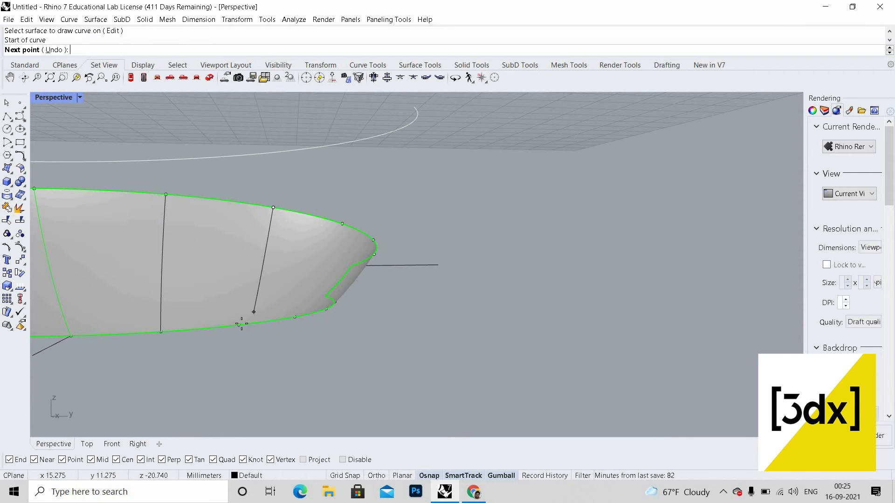
pyautogui.click(239, 325)
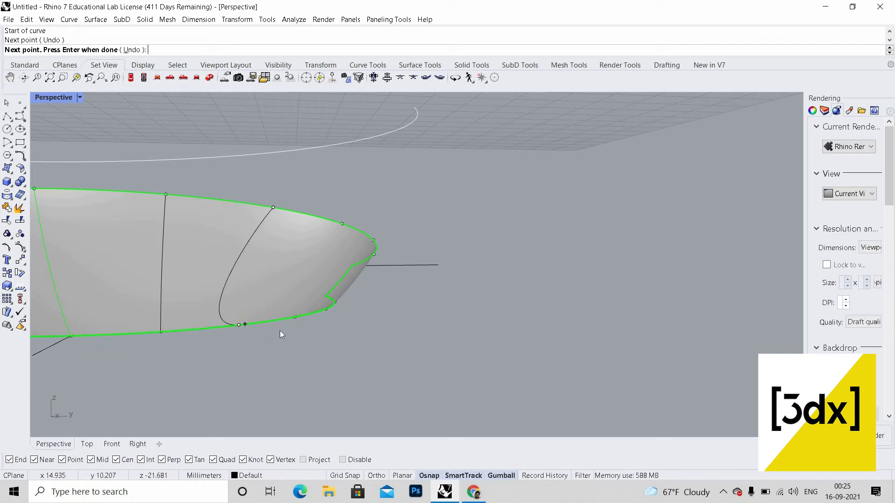
pyautogui.rightClick(280, 331)
# Step: Try to draw a ninth curve on the surface between the next pair of rim division points near the tip
pyautogui.moveTo(280, 331); pyautogui.dragTo(330, 225, button='right')
pyautogui.scroll(4, 329, 226)
pyautogui.rightClick(329, 226)
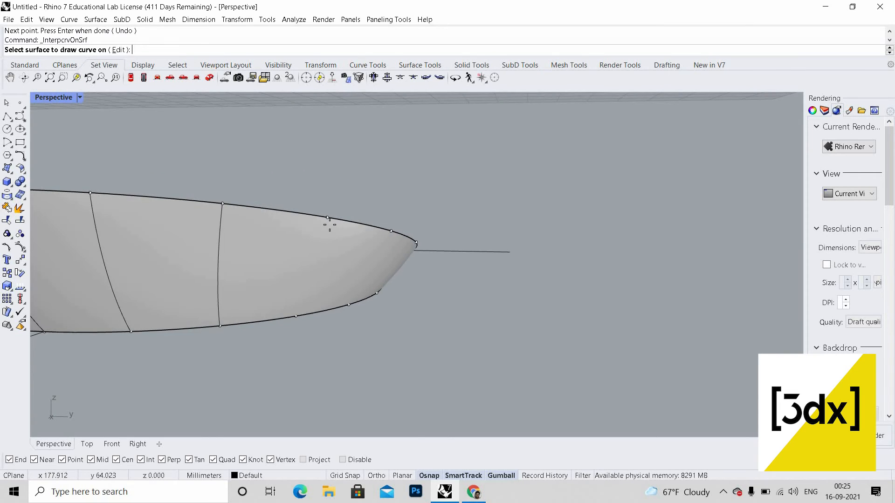
pyautogui.scroll(1, 329, 225)
pyautogui.click(327, 220)
pyautogui.click(327, 216)
pyautogui.click(296, 337)
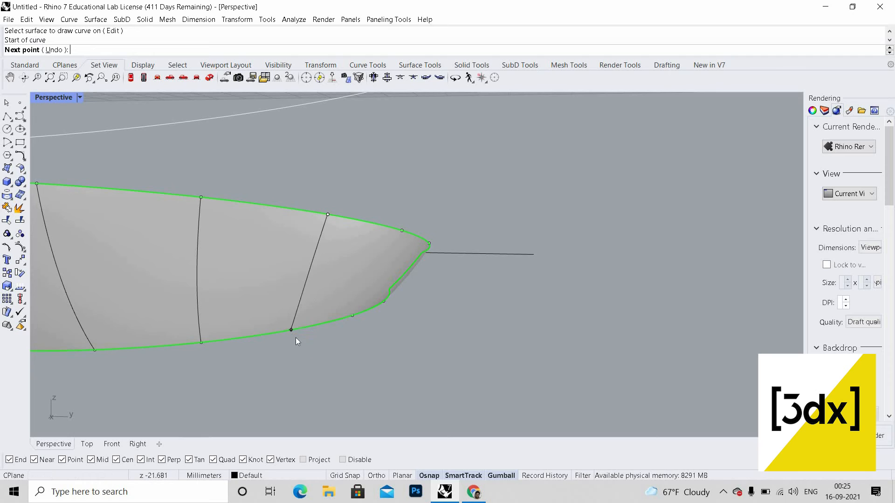
pyautogui.rightClick(295, 337)
# Step: Draw the ninth interpolated curve on the surface between those upper and lower rim division points
pyautogui.rightClick(334, 250)
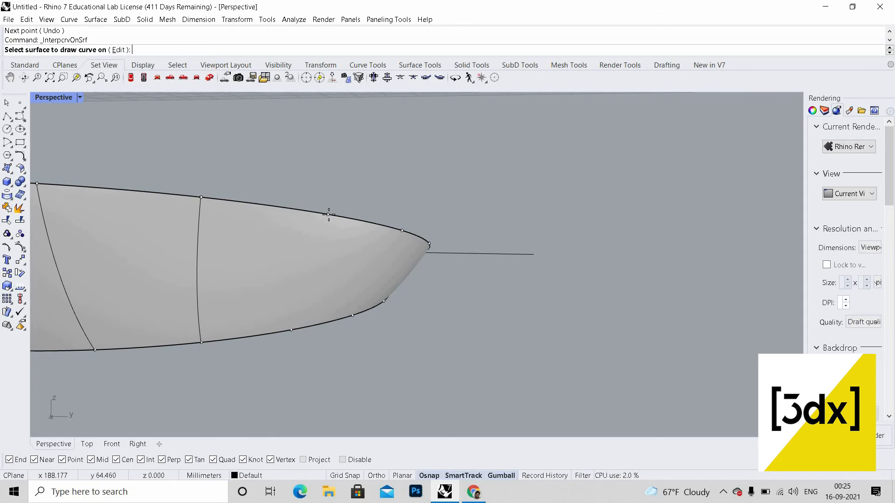
pyautogui.click(325, 212)
pyautogui.click(328, 214)
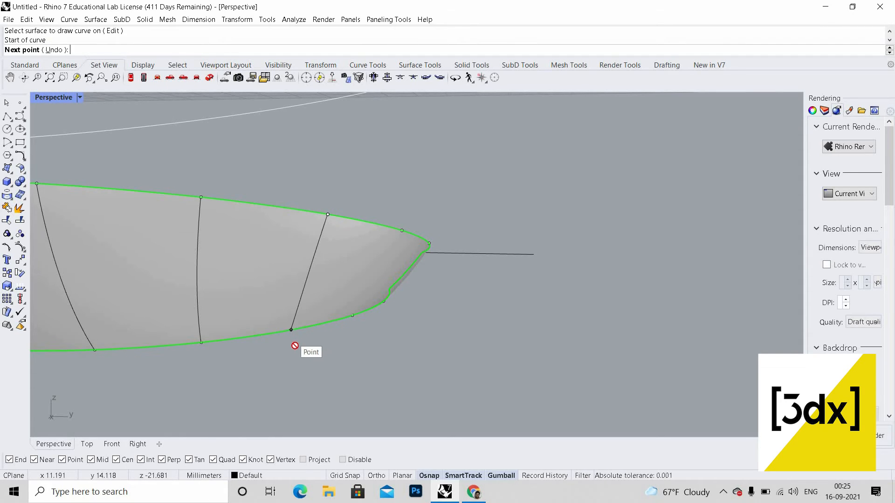
pyautogui.click(291, 330)
pyautogui.rightClick(362, 270)
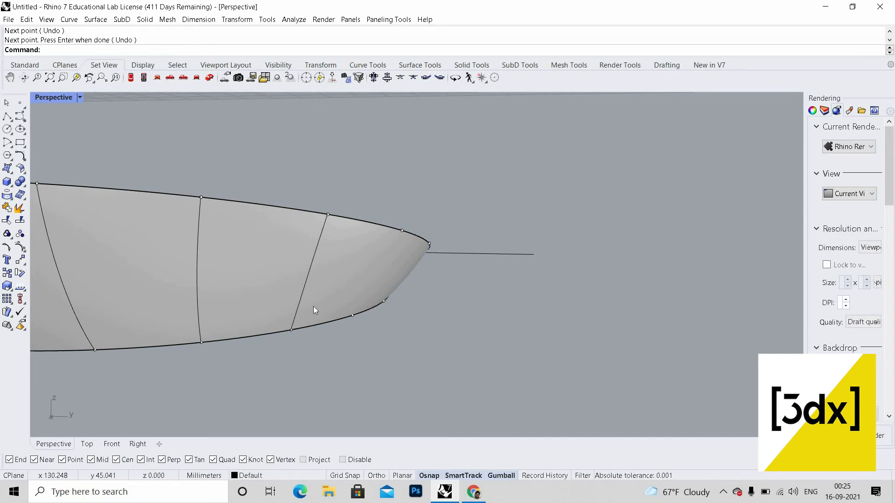
# Step: Draw a tenth curve on the surface connecting the next pair of rim division points toward the tip
pyautogui.scroll(2, 350, 310)
pyautogui.scroll(-2, 368, 325)
pyautogui.scroll(-3, 413, 281)
pyautogui.scroll(4, 367, 245)
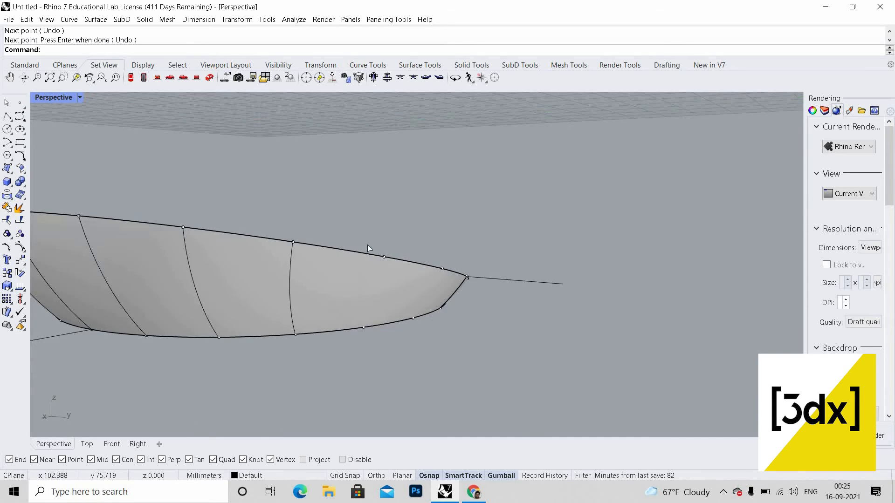
pyautogui.rightClick(362, 281)
pyautogui.click(364, 255)
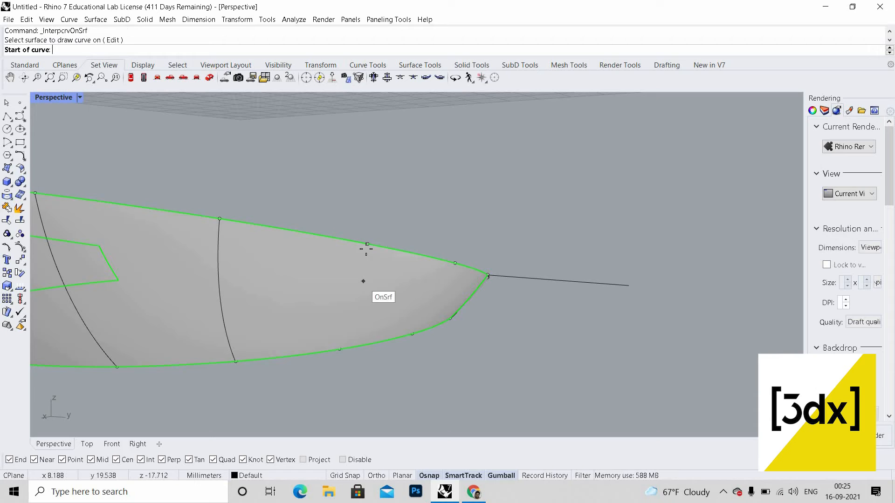
pyautogui.click(368, 243)
pyautogui.click(340, 349)
pyautogui.rightClick(419, 337)
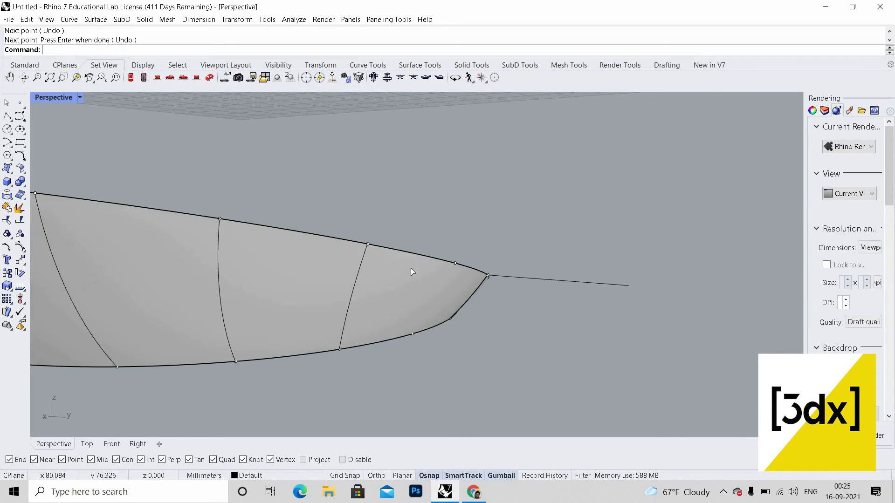
# Step: Draw the last interpolated curve on the surface between the rim division points nearest the tip
pyautogui.scroll(-3, 404, 271)
pyautogui.scroll(3, 421, 271)
pyautogui.rightClick(414, 291)
pyautogui.click(420, 271)
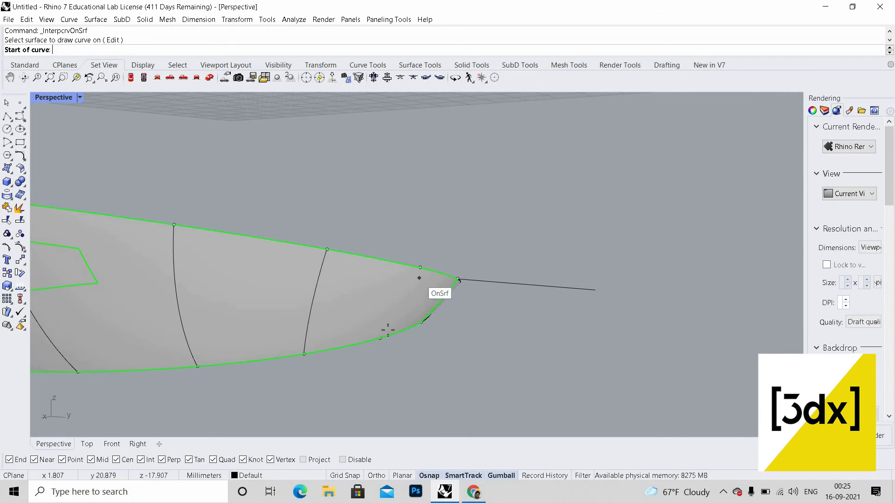
pyautogui.click(420, 268)
pyautogui.click(380, 338)
pyautogui.rightClick(199, 335)
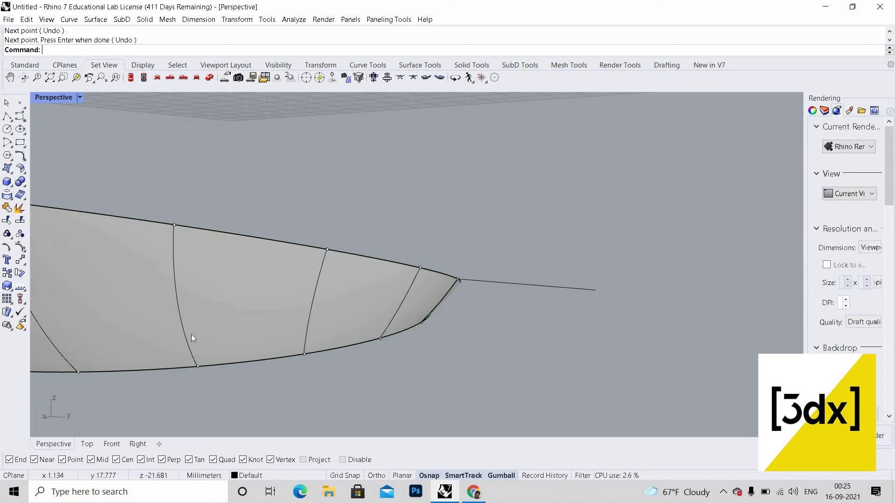
# Step: Try to offset a rib curve along the surface with OffsetCrvOnSrf
pyautogui.scroll(-8, 379, 339)
pyautogui.moveTo(223, 336); pyautogui.dragTo(335, 367, button='right')
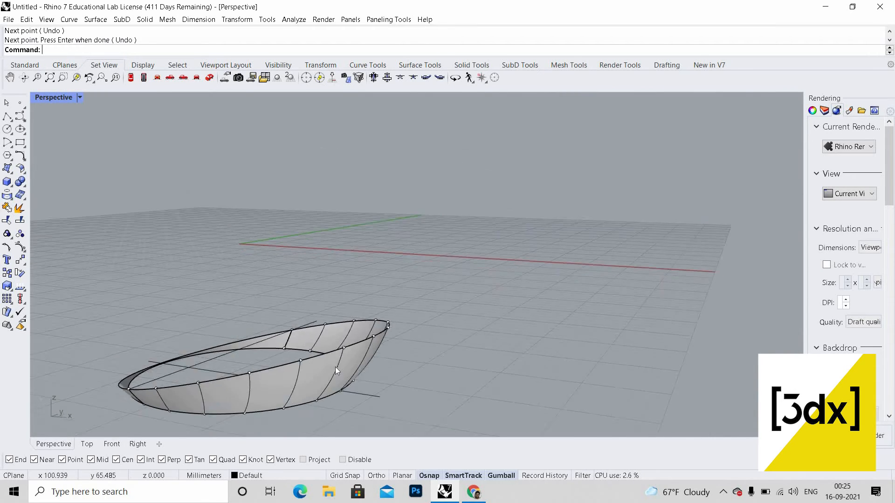
pyautogui.scroll(-5, 328, 368)
pyautogui.scroll(6, 285, 349)
pyautogui.moveTo(285, 349); pyautogui.dragTo(408, 315, button='right')
pyautogui.scroll(3, 339, 287)
pyautogui.moveTo(340, 287); pyautogui.dragTo(305, 281, button='right')
pyautogui.write('Of')
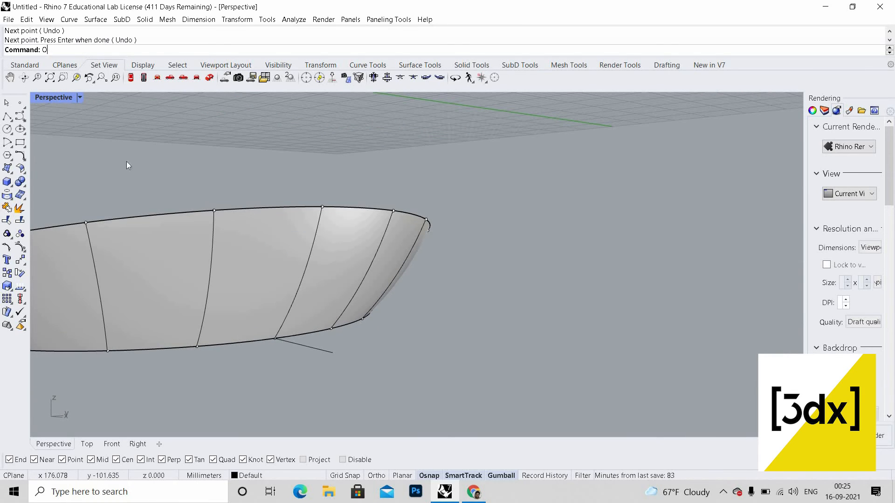
pyautogui.press('Down')
pyautogui.press('Down')
pyautogui.press('Down')
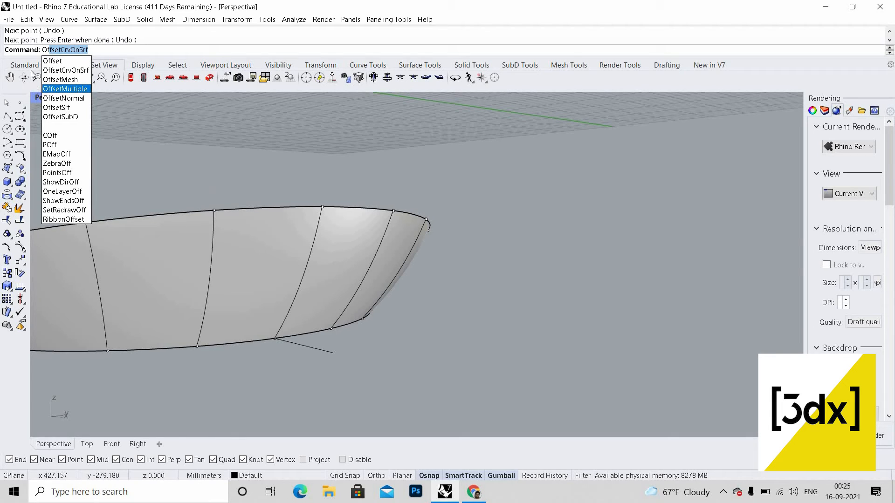
pyautogui.press('Down')
pyautogui.press('Up')
pyautogui.press('Up')
pyautogui.press('Return')
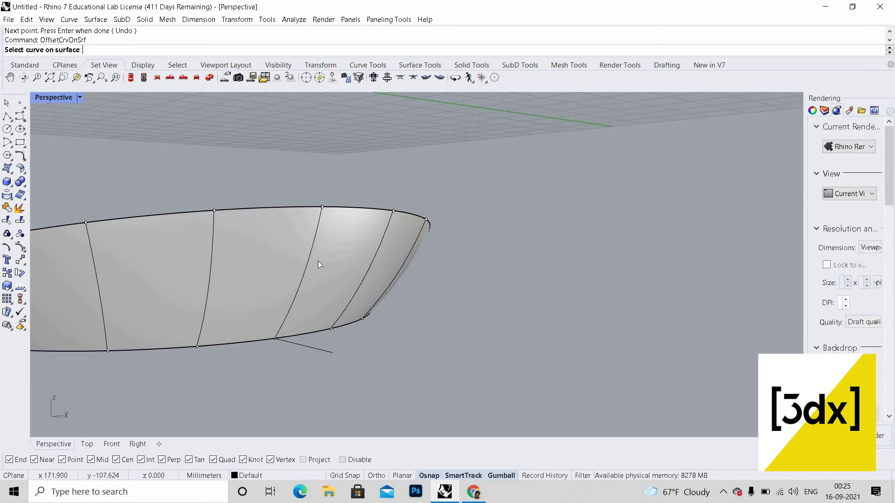
pyautogui.moveTo(318, 261); pyautogui.dragTo(246, 249, button='right')
pyautogui.click(240, 245)
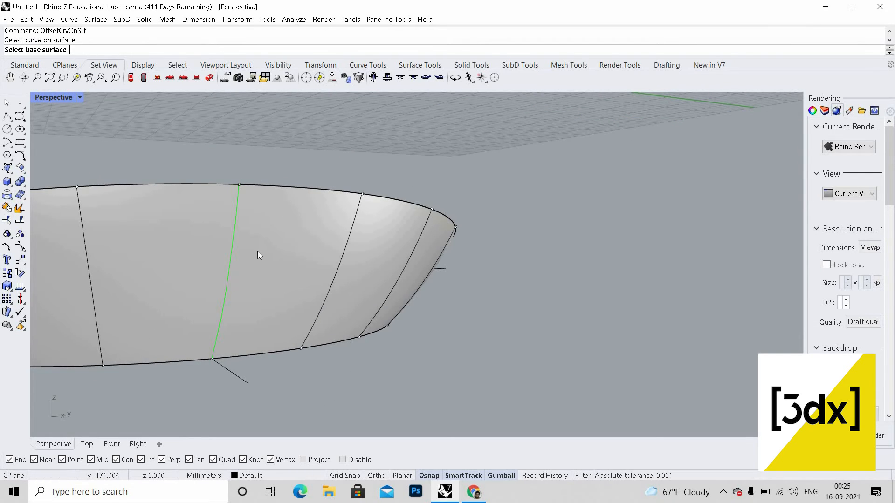
pyautogui.click(257, 251)
pyautogui.scroll(8, 250, 253)
pyautogui.scroll(-5, 298, 256)
pyautogui.scroll(-5, 275, 260)
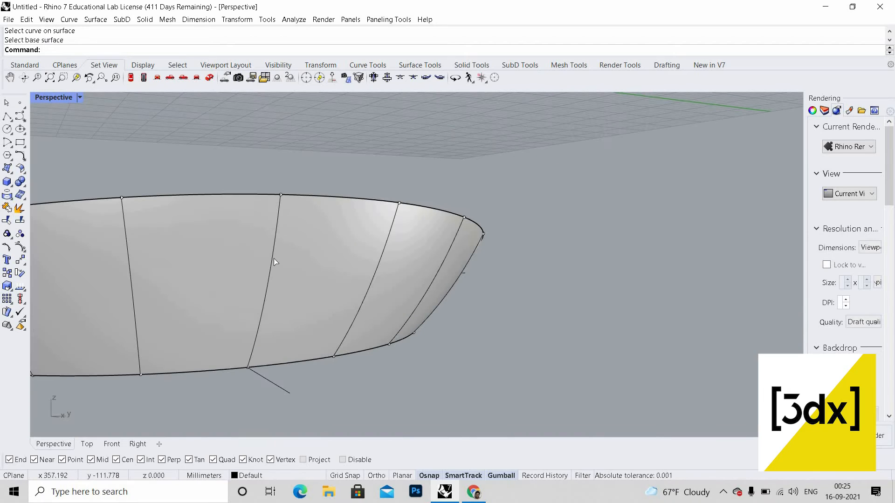
# Step: Offset the rib curve along the surface by 0.1 using OffsetCrvOnSrf
pyautogui.press('Return')
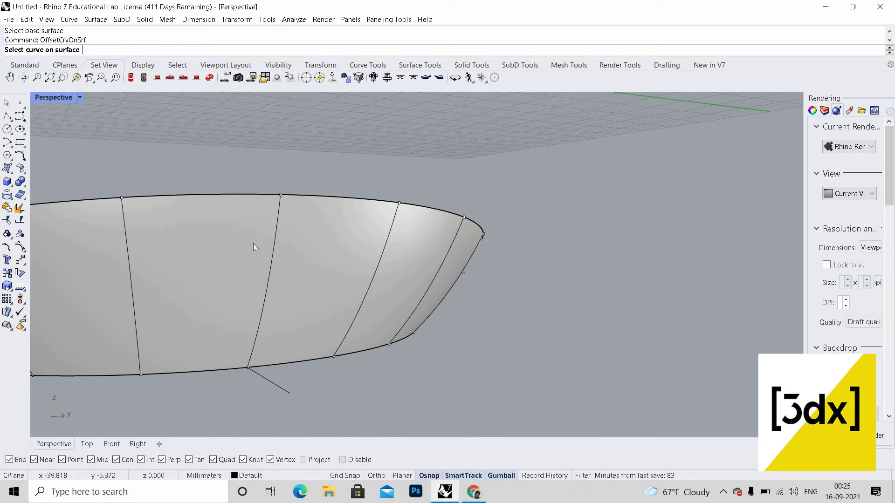
pyautogui.click(274, 255)
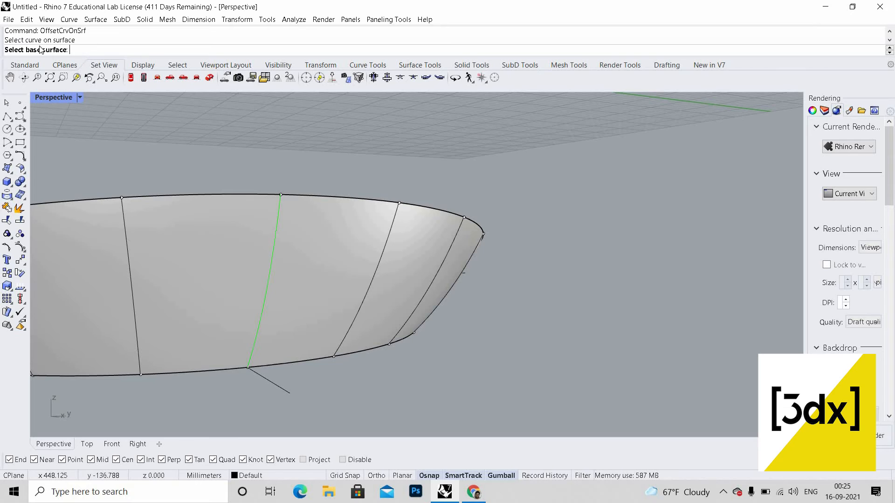
pyautogui.click(296, 264)
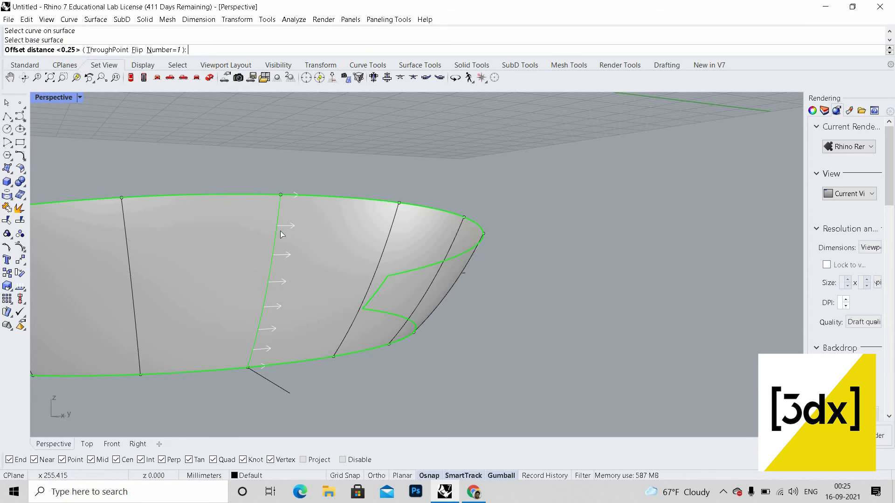
pyautogui.scroll(2, 295, 265)
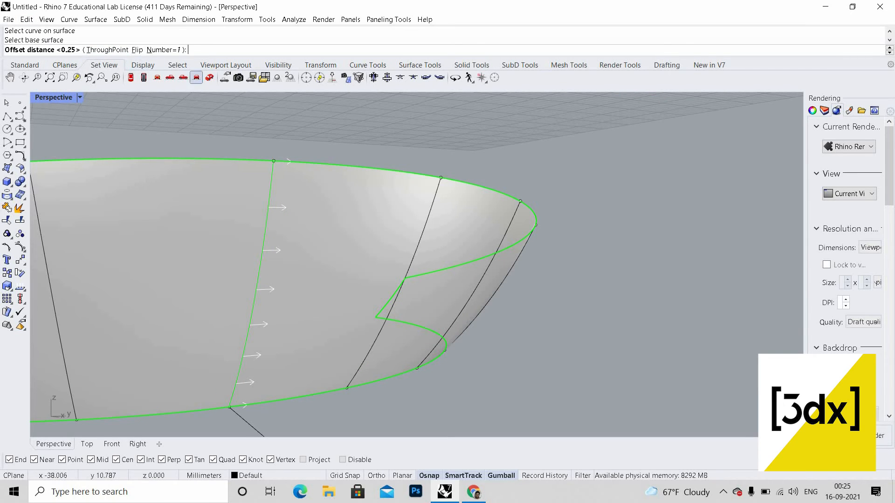
pyautogui.write('0.1')
pyautogui.press('Return')
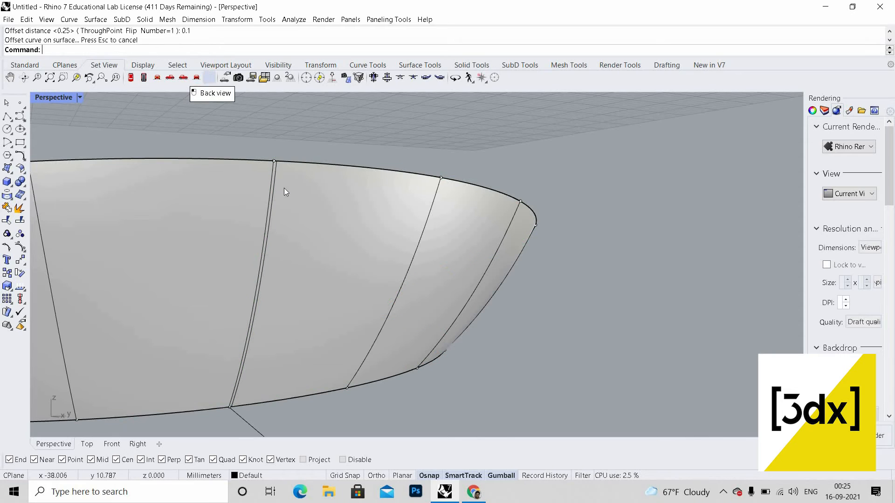
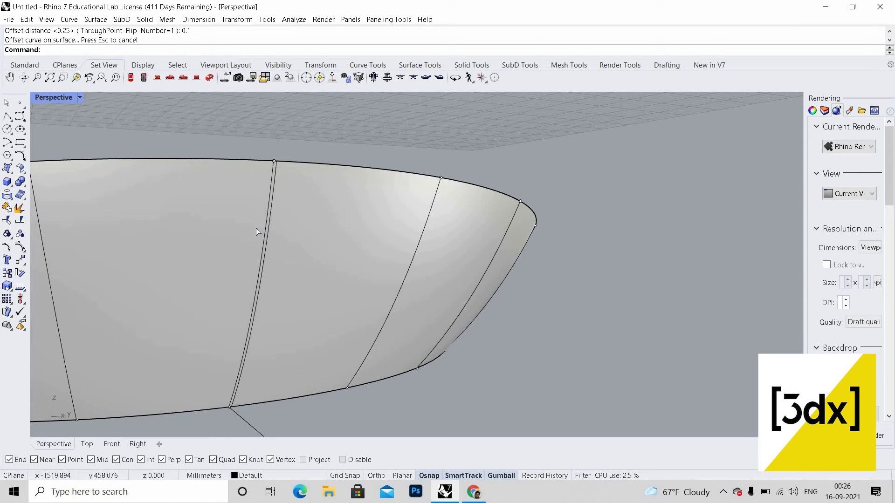
# Step: Offset the rib curve along the surface by 0.1 with the direction flipped
pyautogui.press('Return')
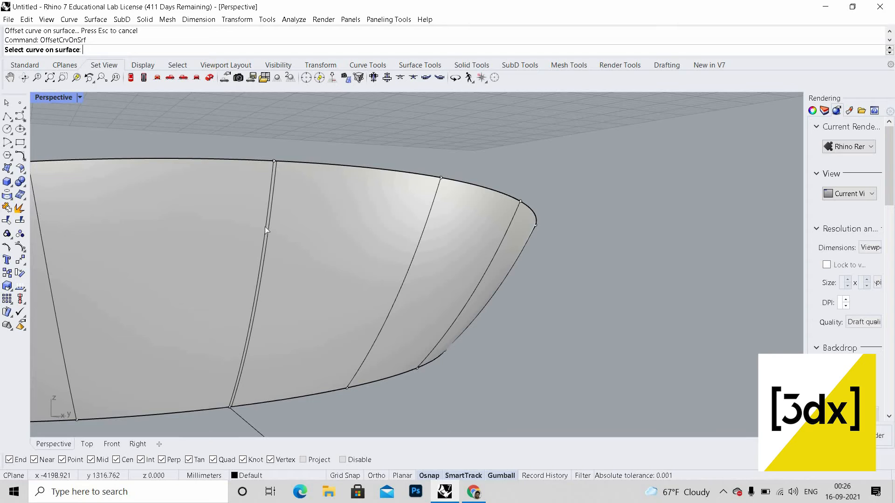
pyautogui.click(266, 231)
pyautogui.click(284, 240)
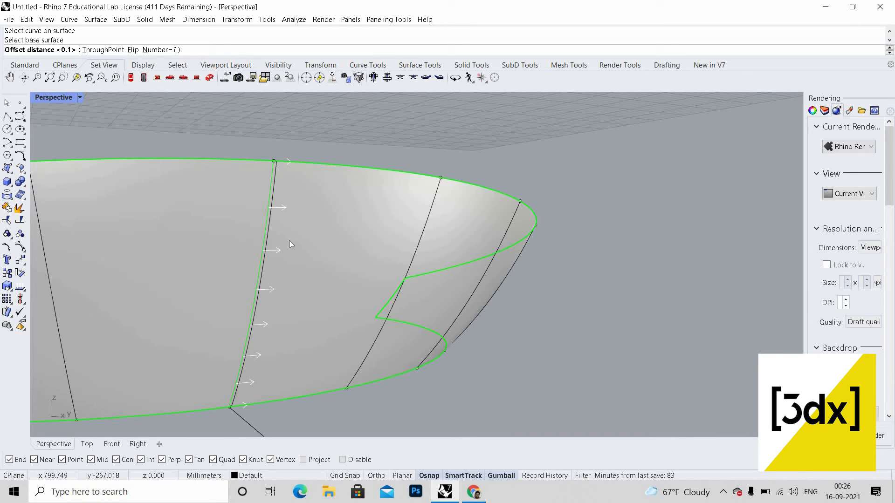
pyautogui.write('f')
pyautogui.press('Return')
pyautogui.press('Return')
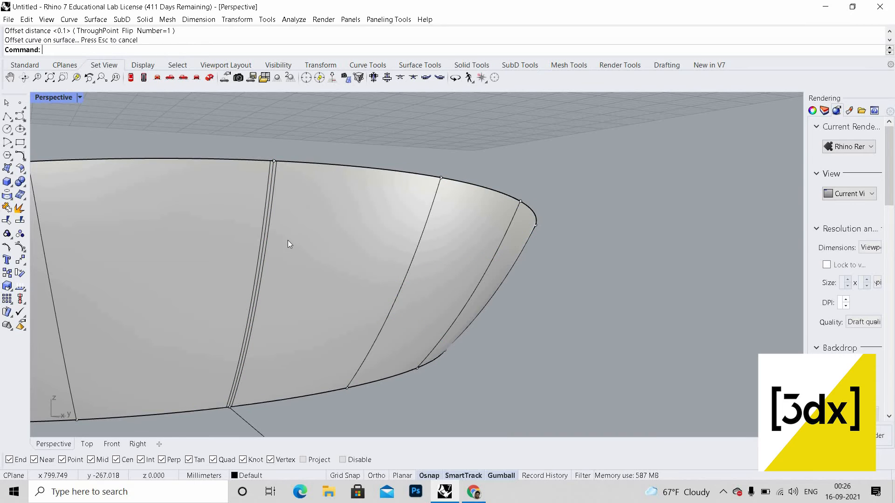
# Step: Delete the extra offset curve beside that rib
pyautogui.scroll(-2, 272, 228)
pyautogui.scroll(2, 275, 228)
pyautogui.click(275, 228)
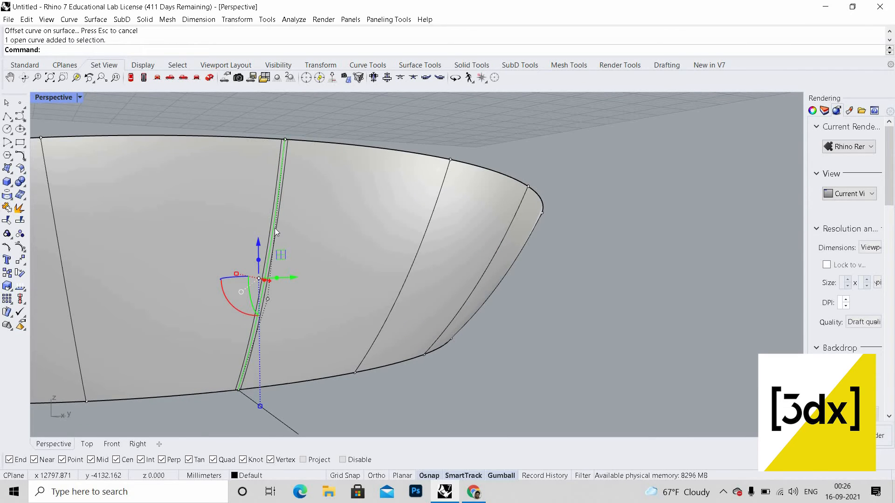
pyautogui.press('Delete')
# Step: Offset the middle rib curve along the surface by 0.1 using OffsetCrvOnSrf
pyautogui.scroll(-2, 216, 287)
pyautogui.scroll(2, 309, 266)
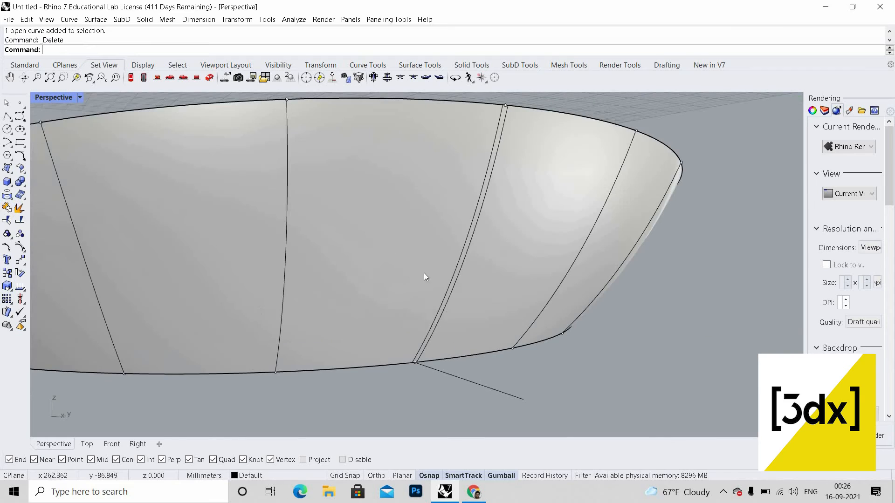
pyautogui.scroll(-3, 483, 269)
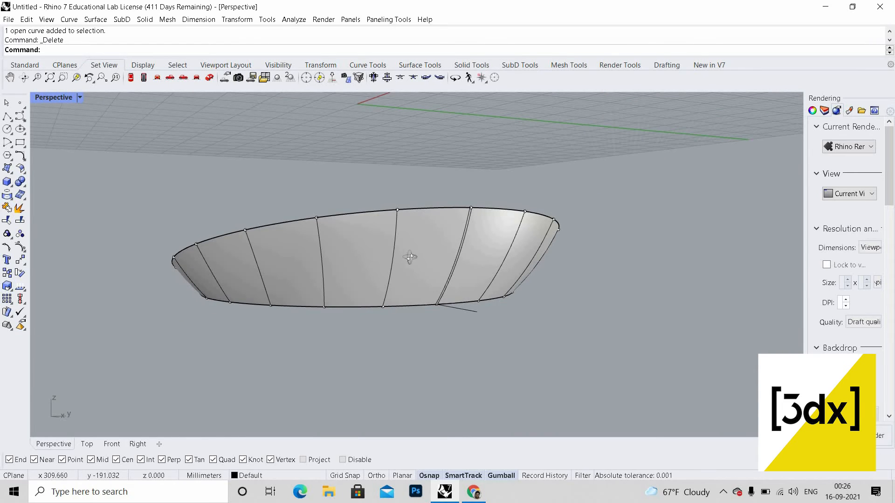
pyautogui.moveTo(409, 256); pyautogui.dragTo(351, 233, button='right')
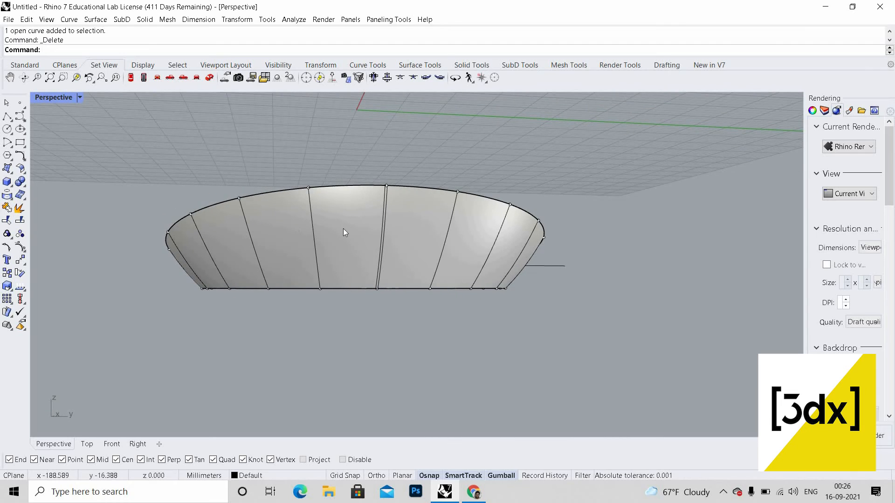
pyautogui.scroll(2, 348, 230)
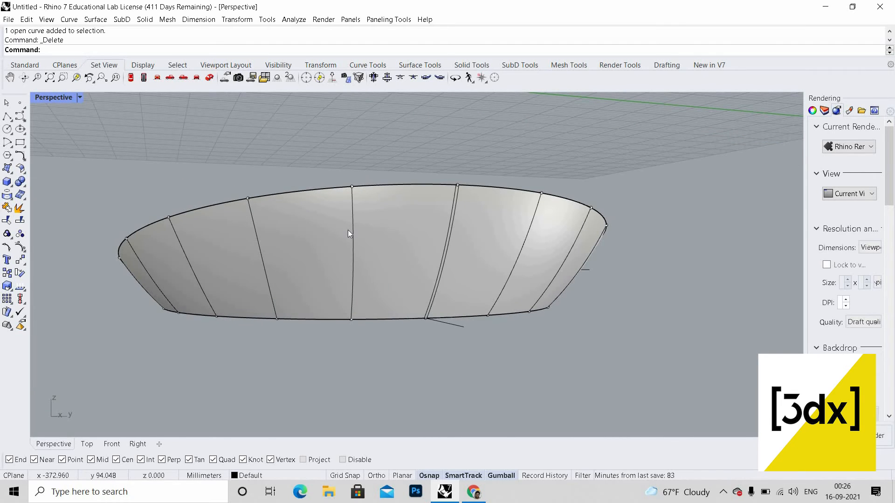
pyautogui.scroll(3, 348, 231)
pyautogui.rightClick(369, 257)
pyautogui.scroll(4, 366, 256)
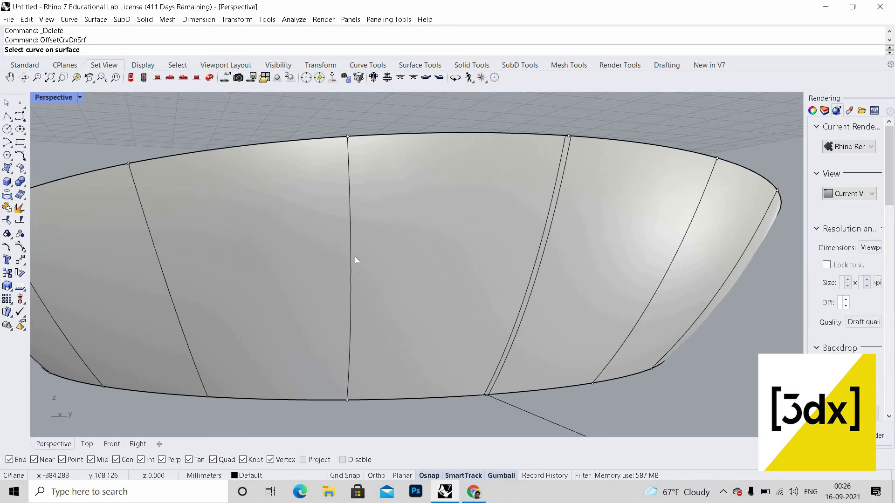
pyautogui.click(352, 255)
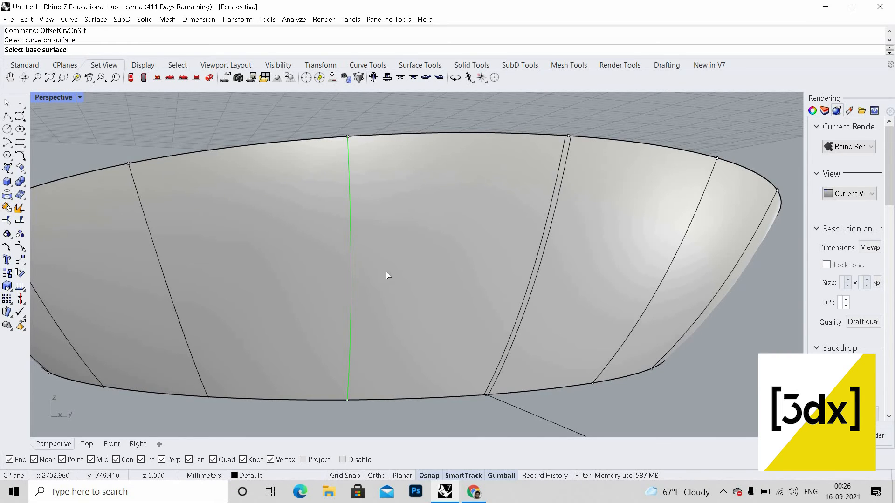
pyautogui.click(387, 275)
pyautogui.rightClick(349, 256)
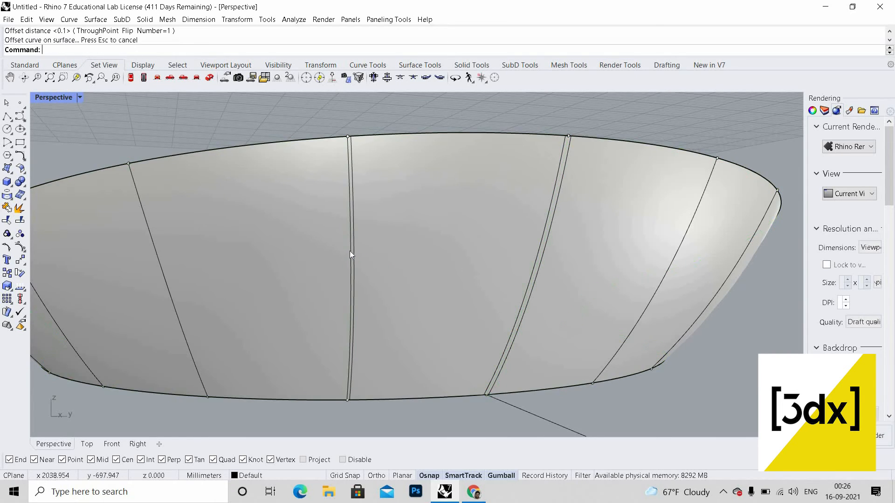
# Step: Offset the middle rib curve by 0.1 again, flipping the offset direction
pyautogui.rightClick(350, 252)
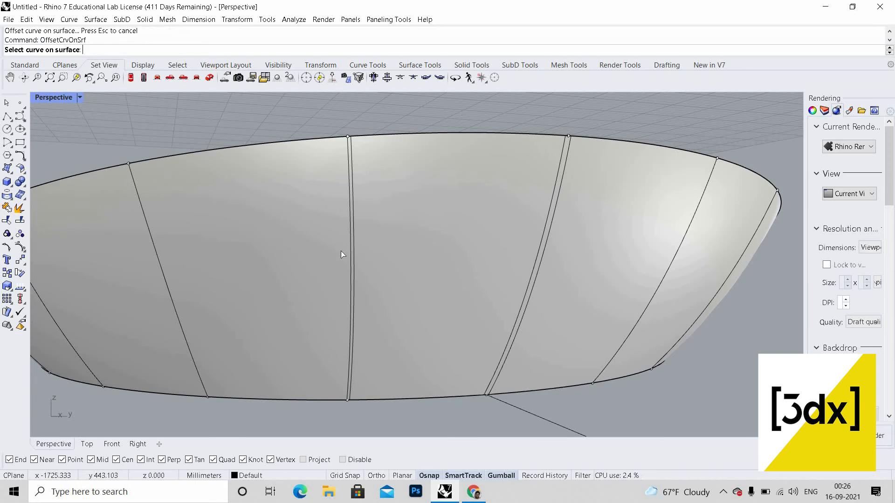
pyautogui.click(350, 252)
pyautogui.click(326, 261)
pyautogui.rightClick(326, 262)
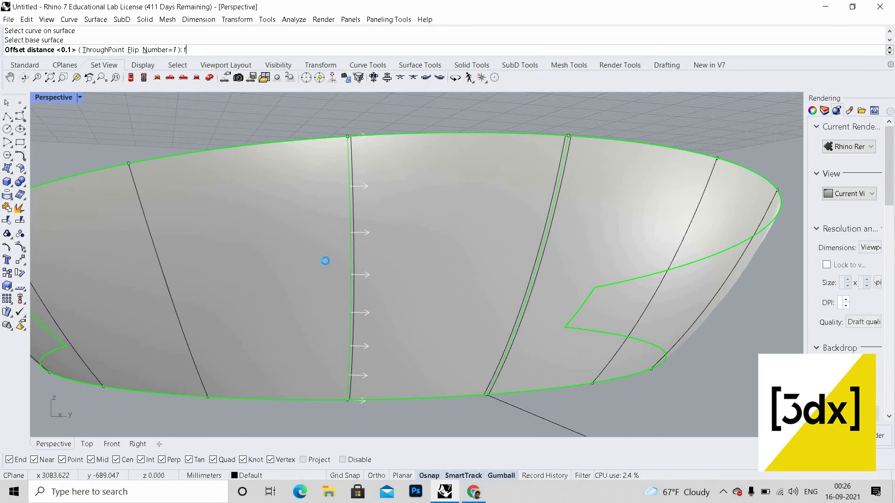
# Step: Repeat the 0.1 surface offset of the middle rib curve with the Flip option
pyautogui.scroll(-6, 385, 296)
pyautogui.moveTo(375, 300); pyautogui.dragTo(415, 298, button='right')
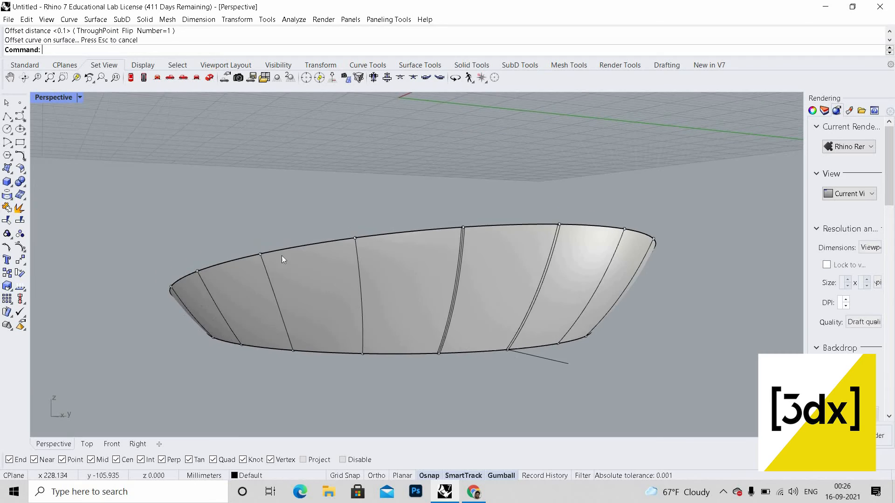
pyautogui.scroll(3, 362, 295)
pyautogui.rightClick(352, 297)
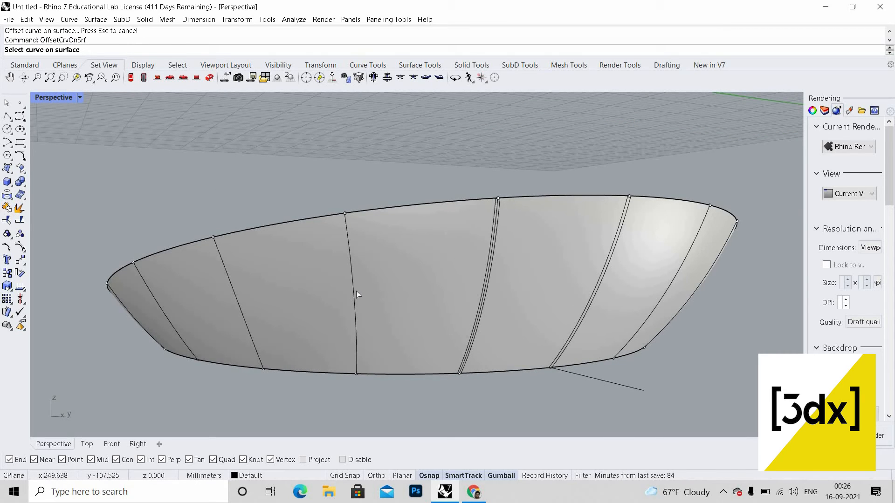
pyautogui.click(356, 292)
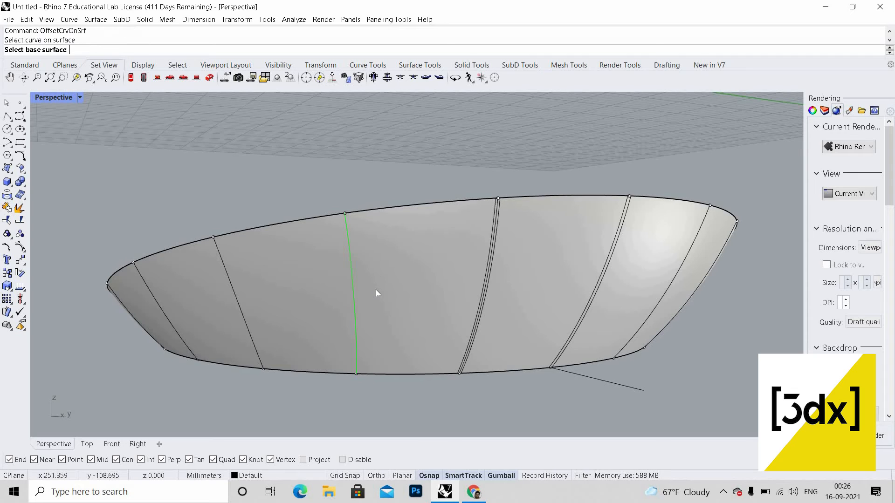
pyautogui.click(376, 290)
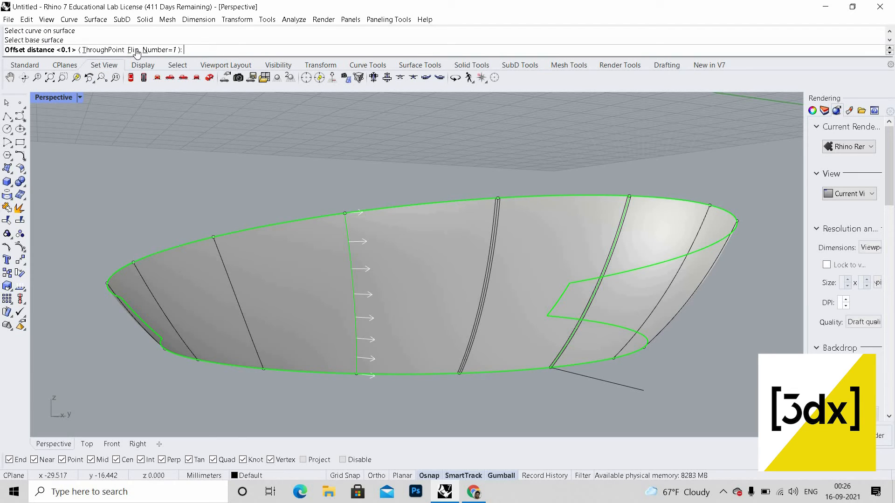
pyautogui.click(134, 50)
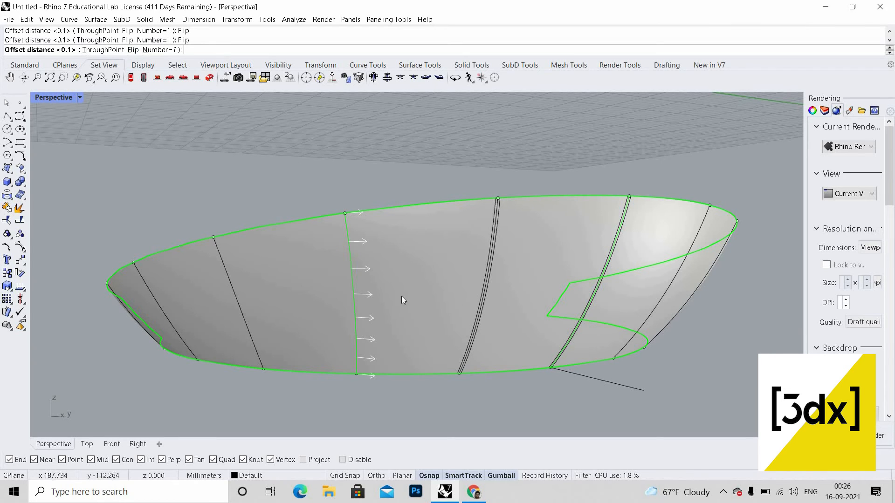
pyautogui.press('Return')
# Step: Try offsetting the rib curve along the surface by 0.1, then undo that offset
pyautogui.scroll(5, 362, 283)
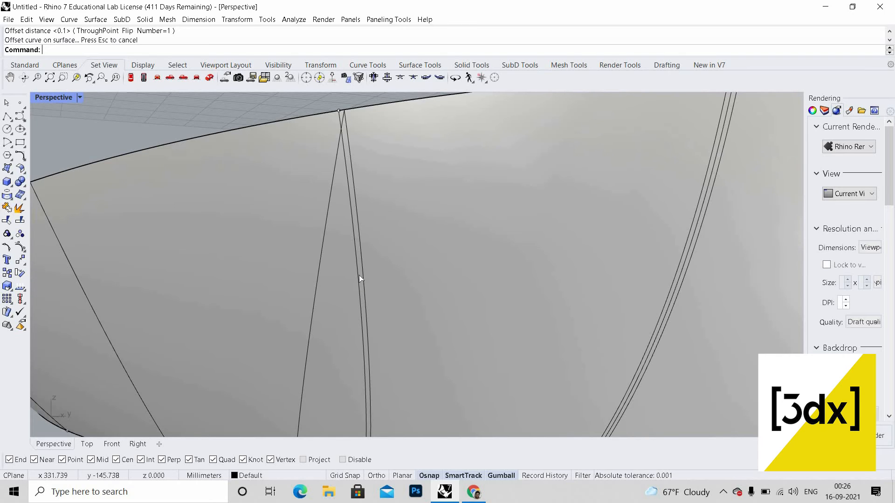
pyautogui.press('Return')
pyautogui.click(354, 269)
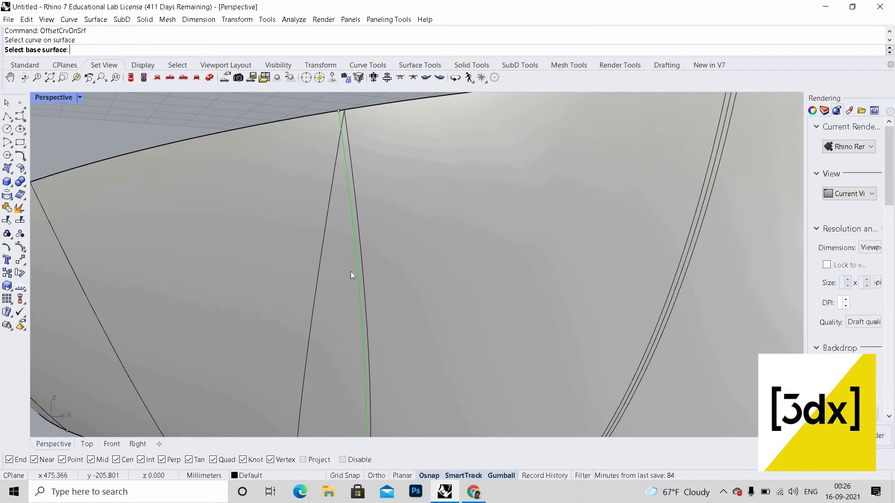
pyautogui.press('Escape')
pyautogui.press('Return')
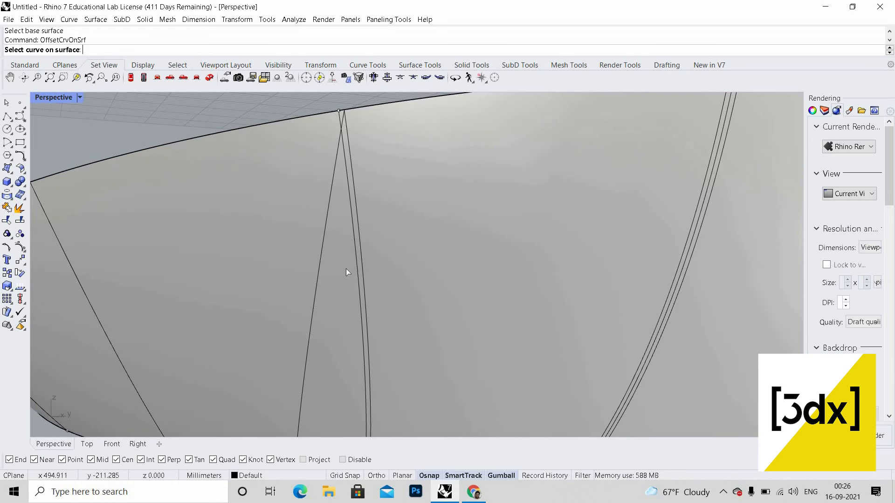
pyautogui.click(347, 273)
pyautogui.click(347, 276)
pyautogui.click(365, 279)
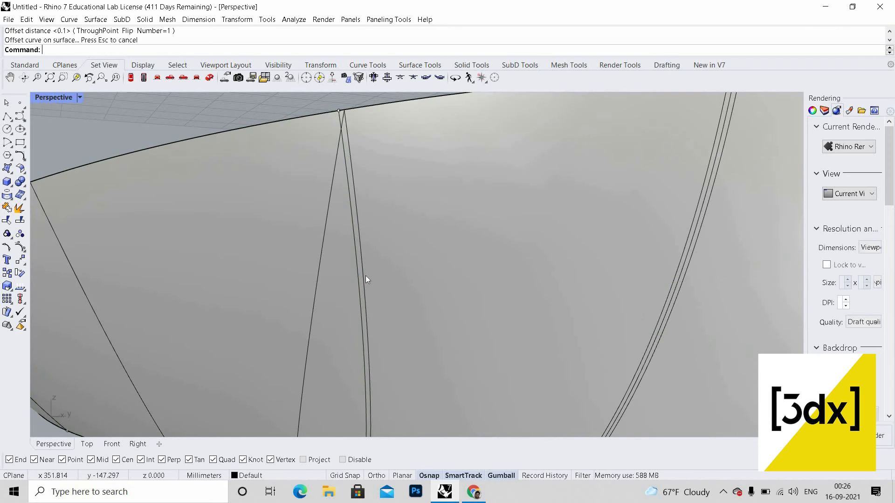
pyautogui.press('Return')
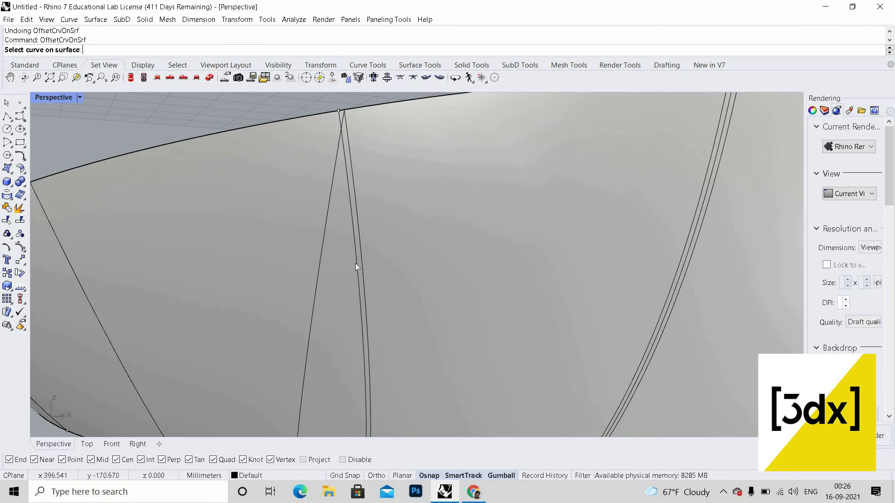
# Step: Offset the rib curve along the surface by 0.1 to the flipped side
pyautogui.click(345, 278)
pyautogui.click(344, 282)
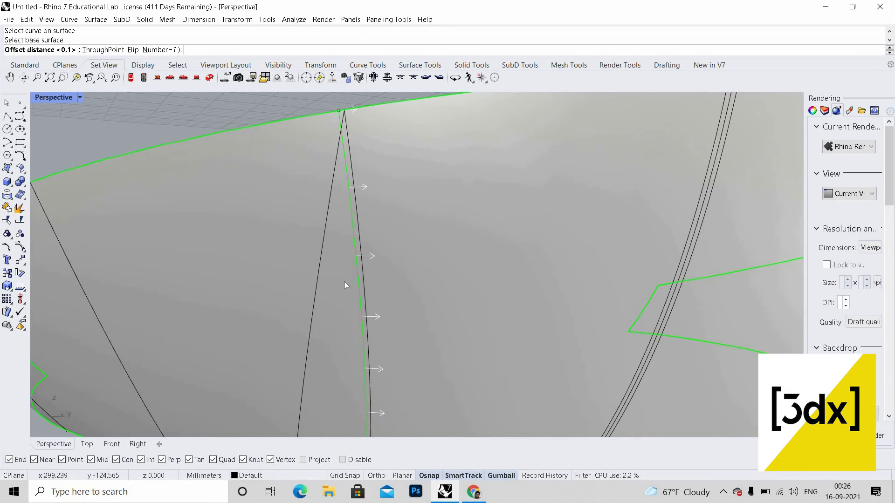
pyautogui.write('f')
pyautogui.press('Return')
# Step: Delete the stray offset curves next to the ribs
pyautogui.click(428, 289)
pyautogui.scroll(-3, 428, 289)
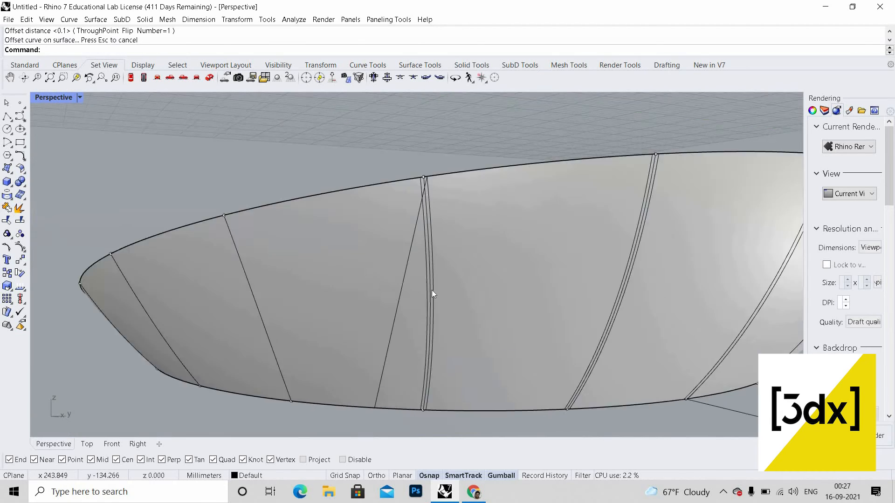
pyautogui.scroll(3, 432, 290)
pyautogui.press('Delete')
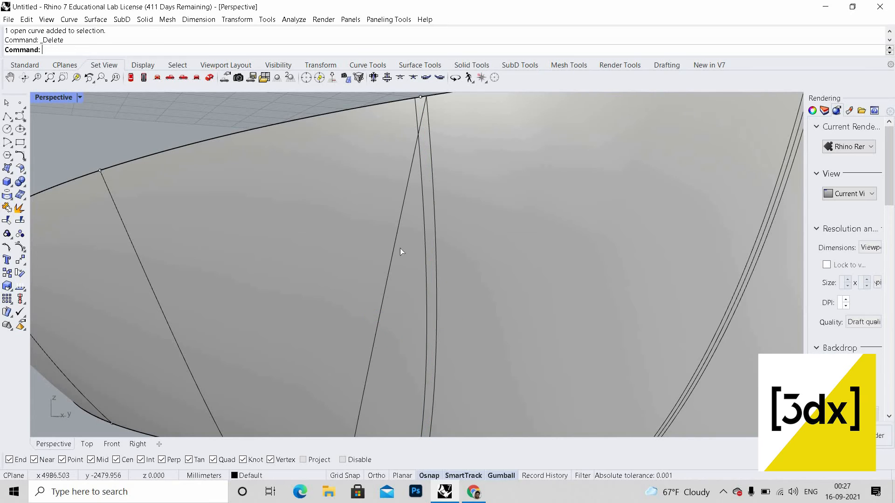
pyautogui.click(432, 267)
pyautogui.press('Delete')
pyautogui.scroll(-6, 389, 291)
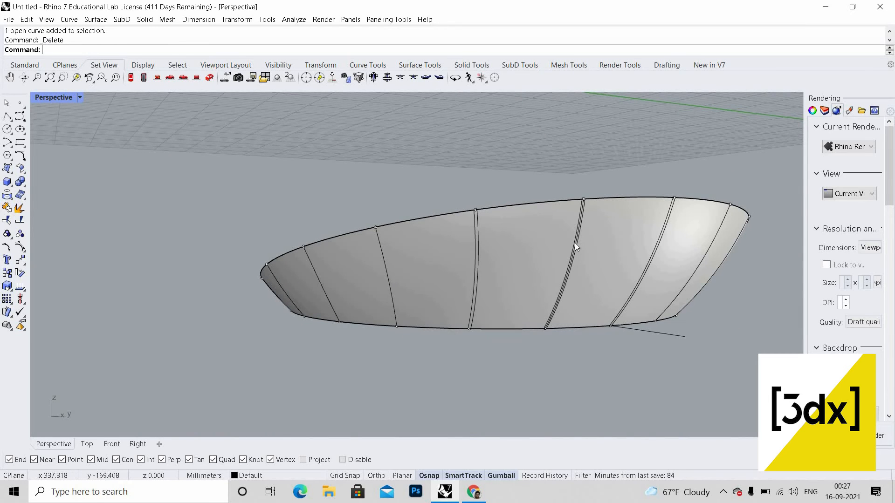
pyautogui.scroll(6, 564, 239)
pyautogui.click(555, 240)
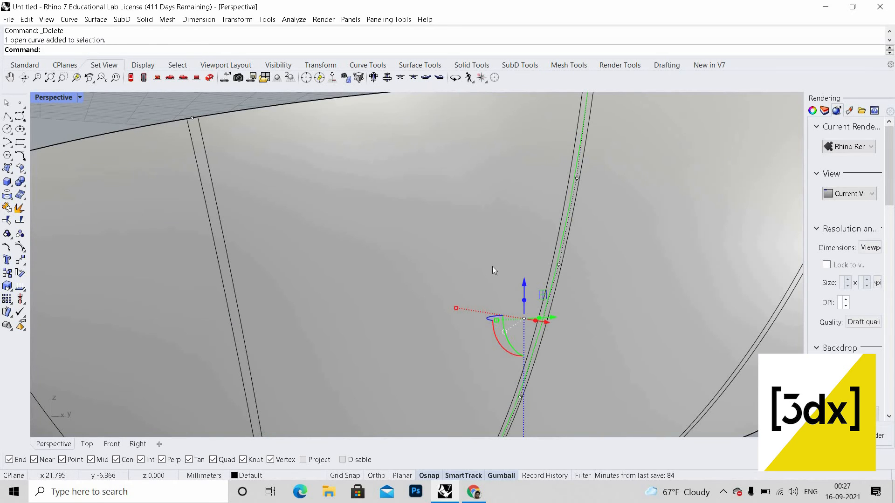
pyautogui.press('Delete')
pyautogui.scroll(-6, 374, 275)
pyautogui.scroll(5, 350, 293)
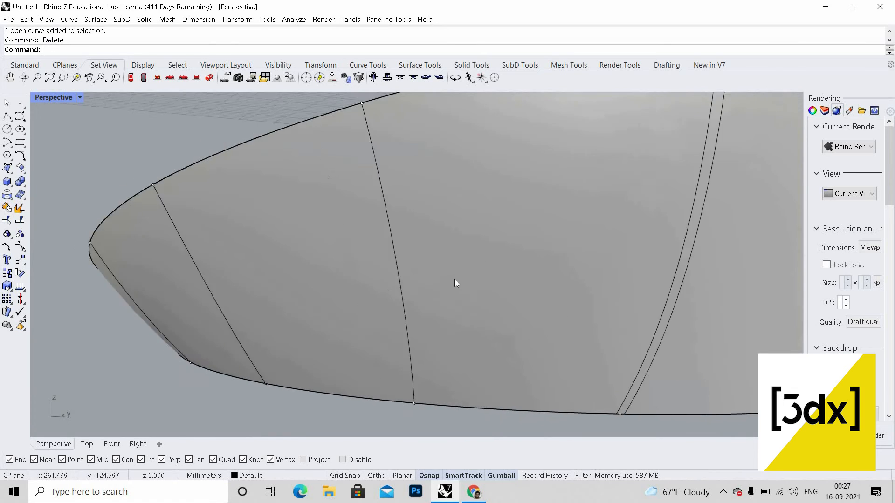
pyautogui.scroll(-2, 455, 279)
pyautogui.scroll(2, 480, 268)
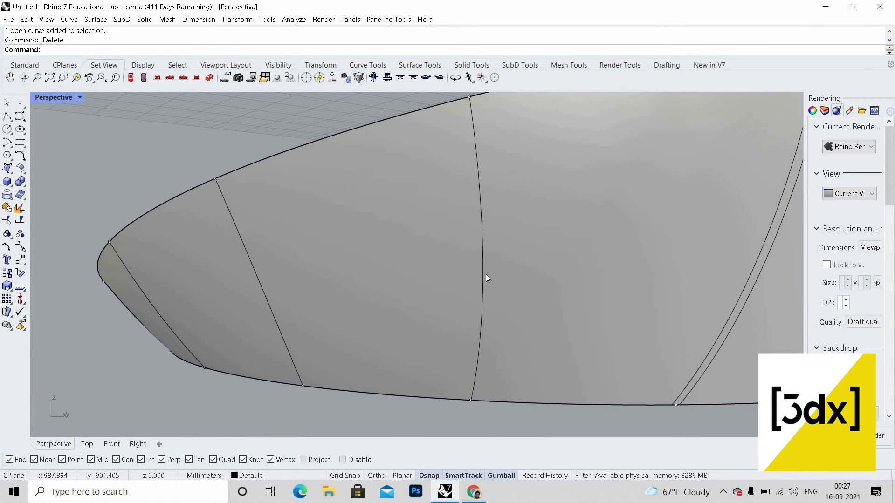
pyautogui.write('OffsetCrvOnSrf')
pyautogui.press('Return')
pyautogui.click(482, 266)
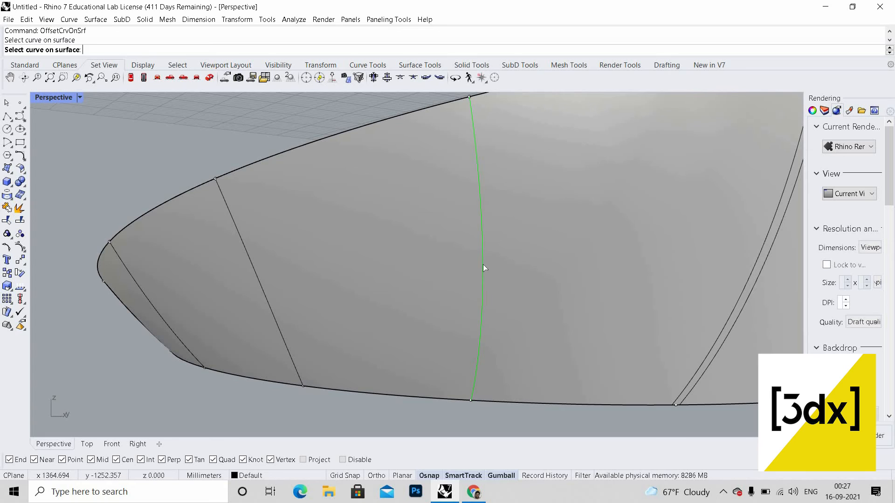
pyautogui.press('Escape')
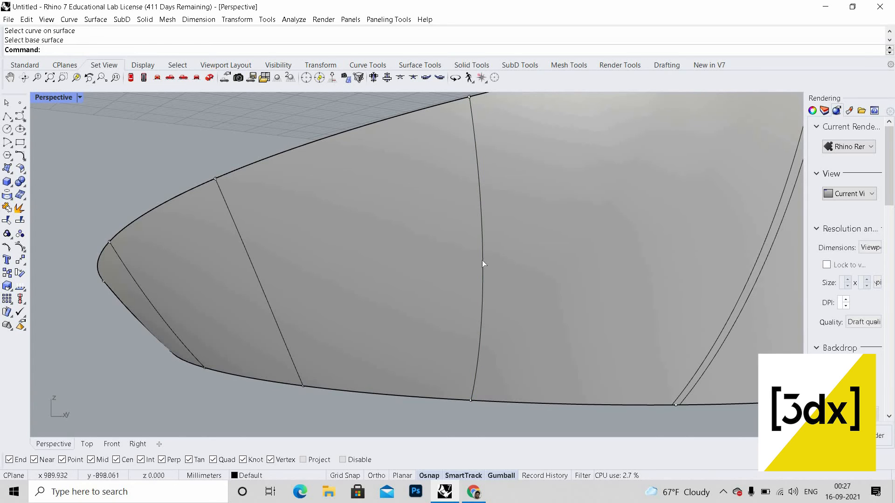
# Step: Offset the rib curve nearest the tip along the surface by 0.1
pyautogui.press('Return')
pyautogui.click(483, 263)
pyautogui.click(509, 274)
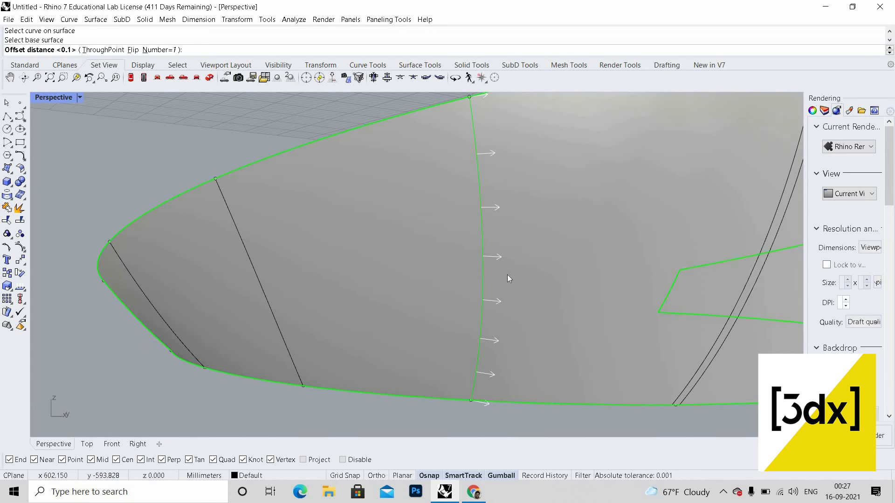
pyautogui.press('Return')
pyautogui.press('Return')
# Step: Offset the third rib from the tip along the surface by 0.1
pyautogui.click(480, 264)
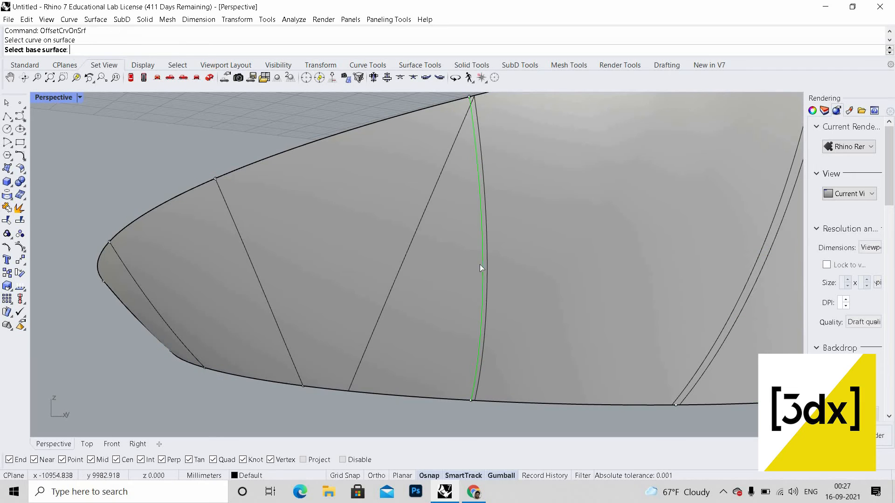
pyautogui.click(465, 269)
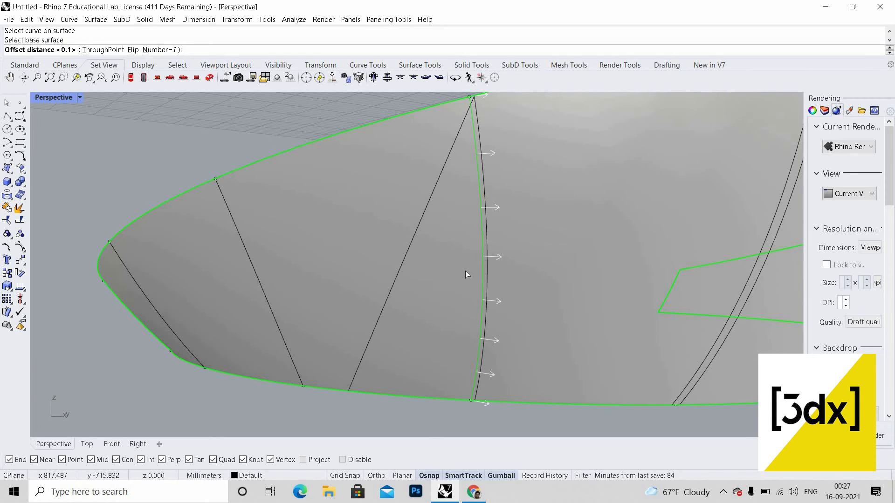
pyautogui.press('Return')
# Step: Offset the second rib from the tip along the surface by 0.1
pyautogui.scroll(-3, 415, 295)
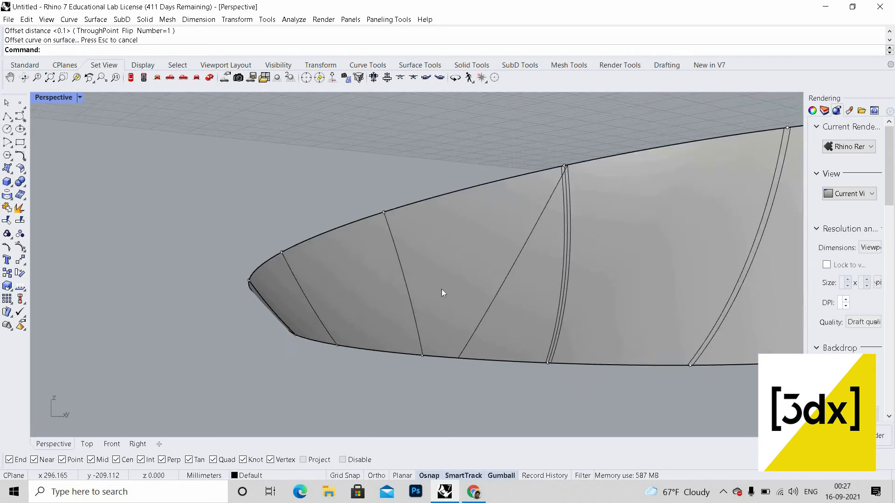
pyautogui.scroll(3, 448, 286)
pyautogui.scroll(-1, 490, 279)
pyautogui.press('Return')
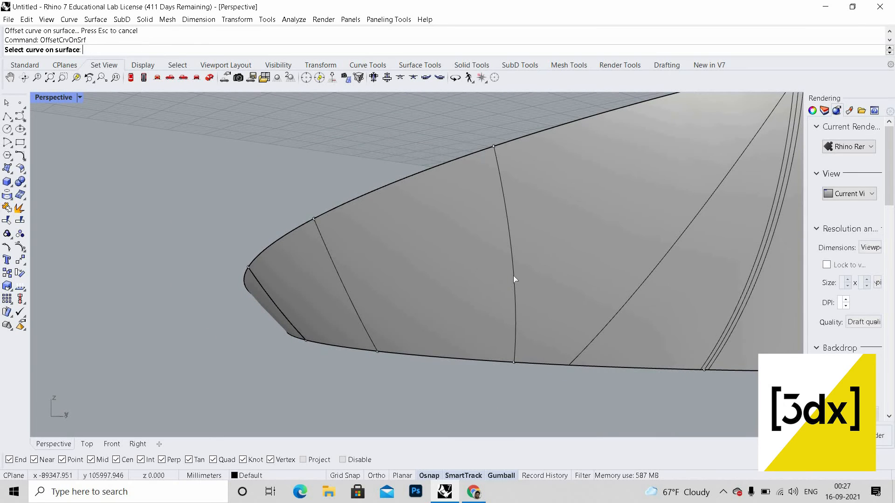
pyautogui.click(515, 278)
pyautogui.click(525, 273)
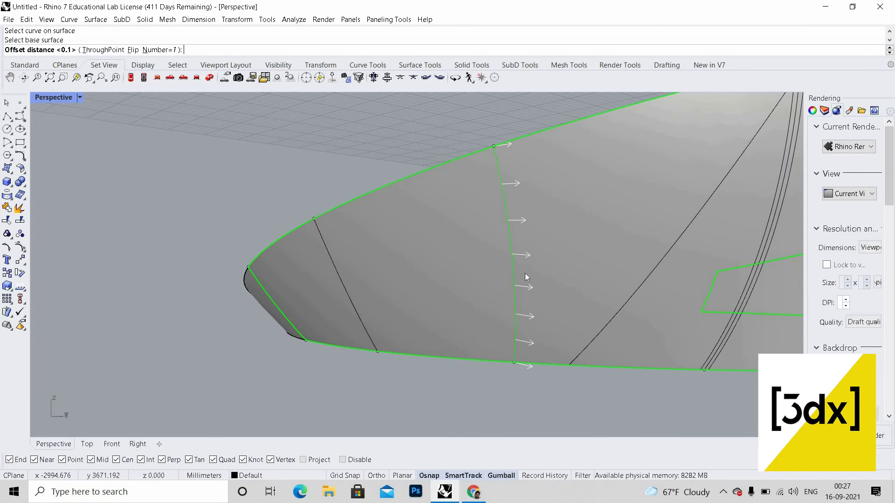
pyautogui.press('Return')
# Step: Offset the same rib along the surface by 0.1 to the flipped side
pyautogui.press('Return')
pyautogui.click(507, 268)
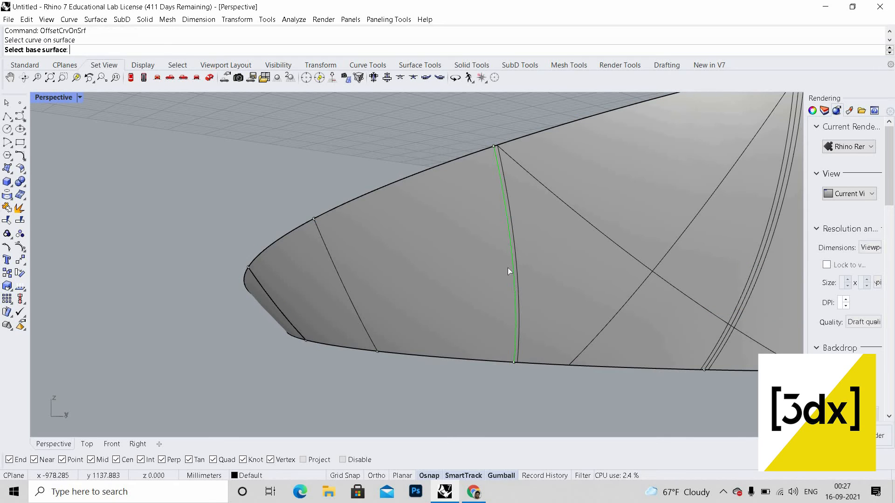
pyautogui.click(495, 269)
pyautogui.write('f')
pyautogui.press('Return')
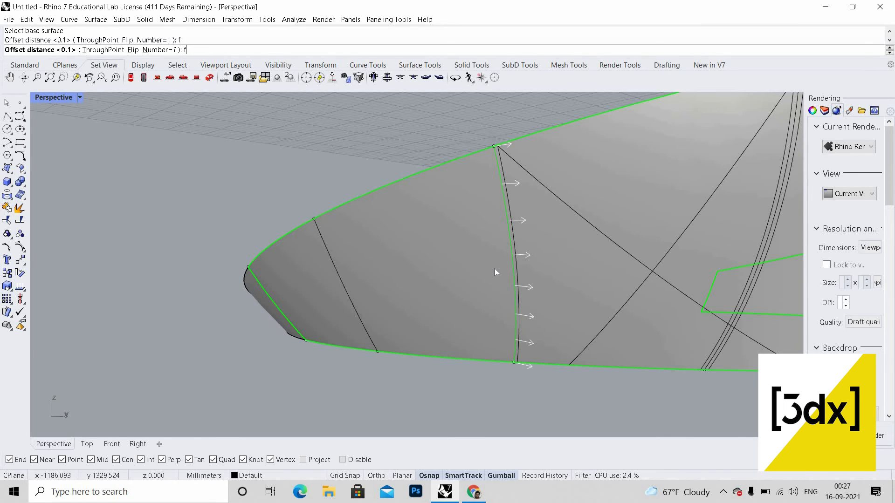
pyautogui.press('Return')
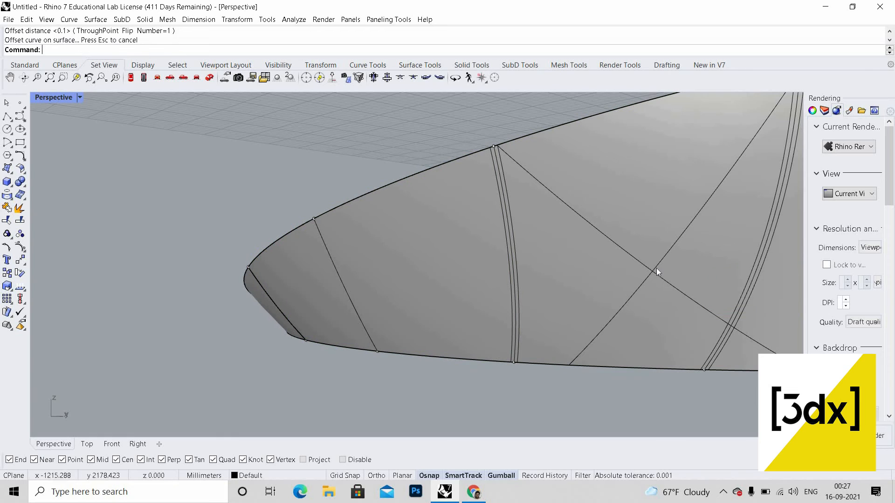
# Step: Delete the stray diagonal curve crossing the surface
pyautogui.click(653, 275)
pyautogui.press('Delete')
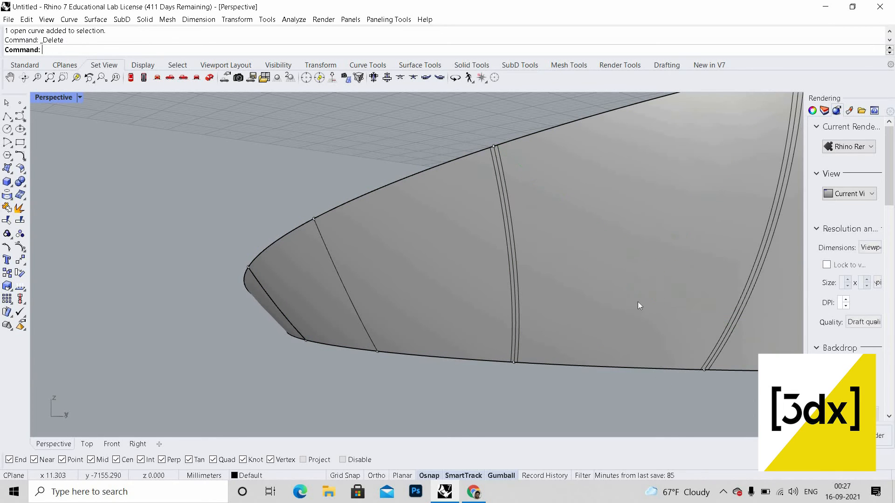
pyautogui.scroll(-5, 637, 302)
pyautogui.scroll(2, 580, 291)
pyautogui.press('Return')
pyautogui.scroll(3, 567, 298)
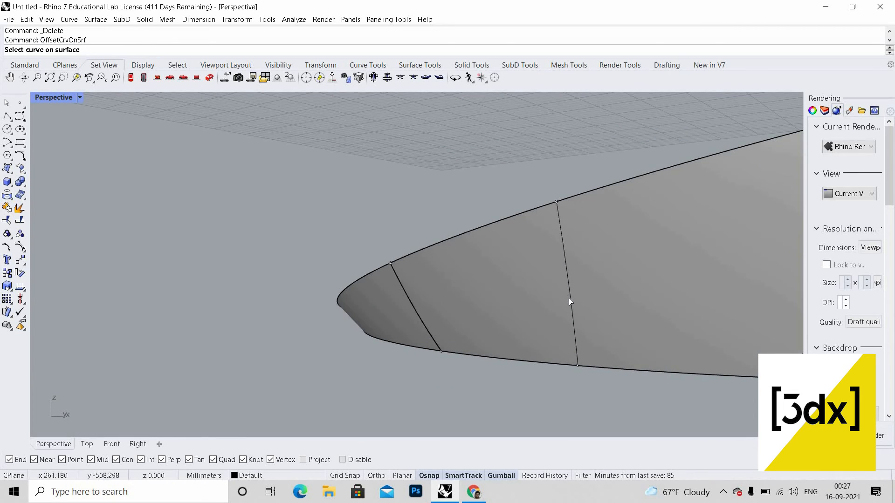
pyautogui.click(570, 298)
pyautogui.press('Escape')
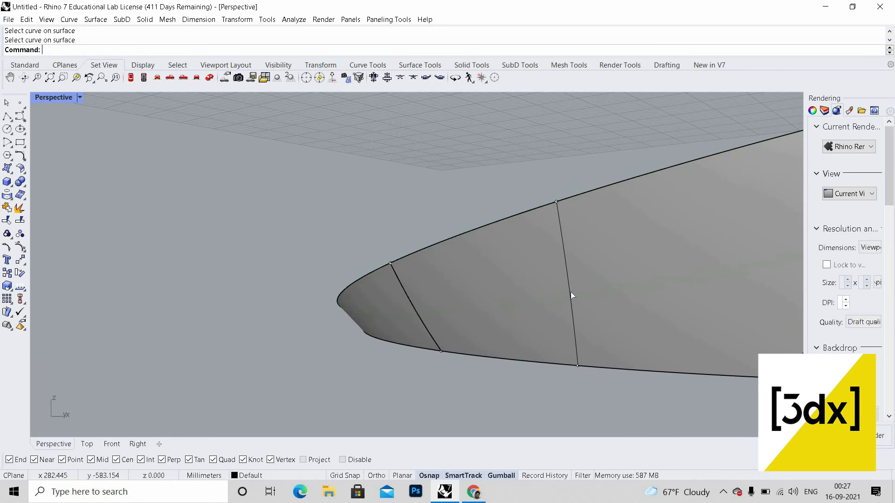
# Step: Offset the rib closest to the tip along the surface by 0.1
pyautogui.press('Return')
pyautogui.click(577, 295)
pyautogui.click(592, 313)
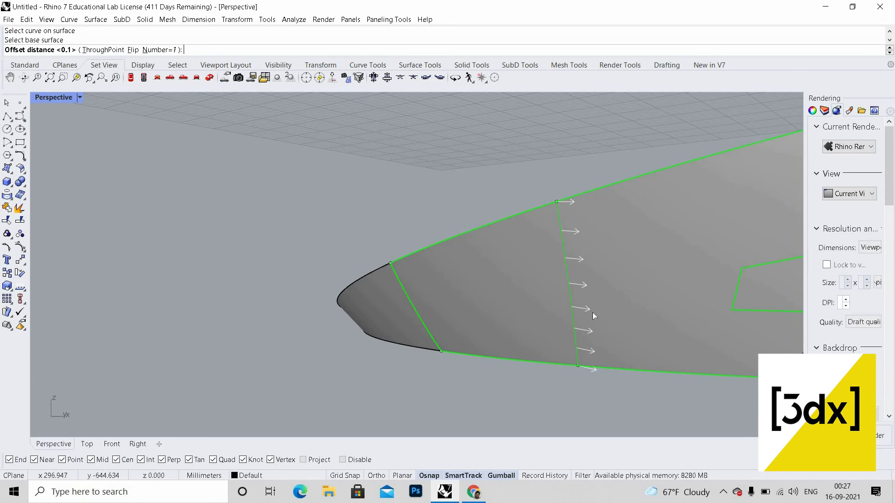
pyautogui.press('Return')
pyautogui.press('Return')
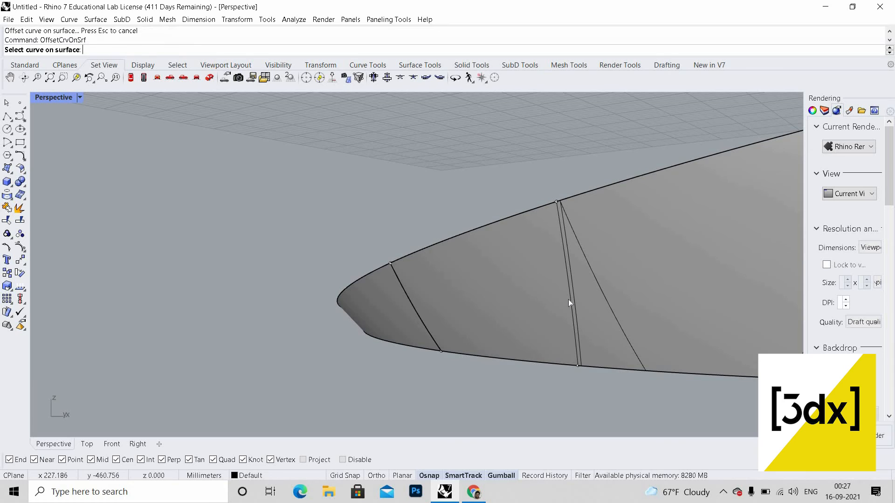
# Step: Offset that rib along the surface by 0.1 to its other side
pyautogui.click(584, 299)
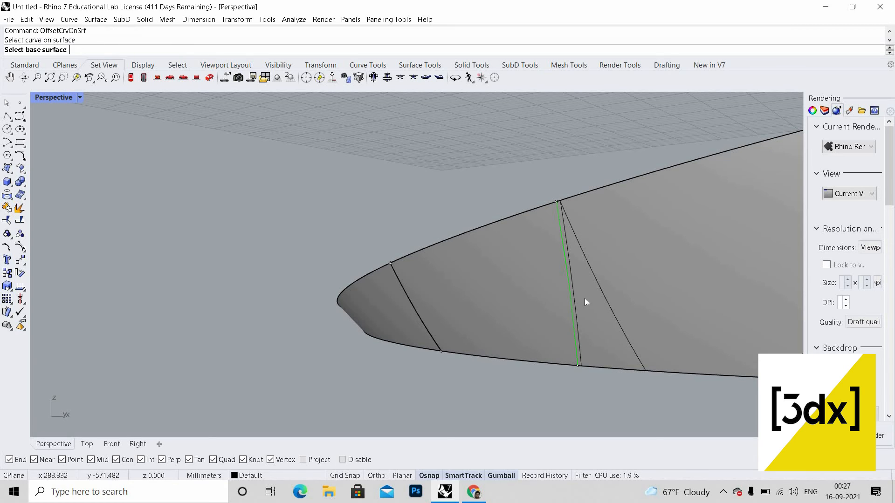
pyautogui.click(554, 298)
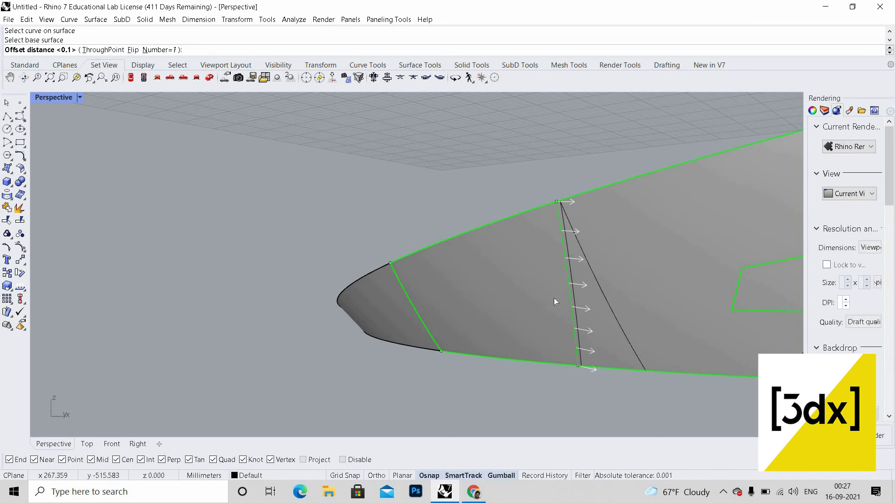
pyautogui.press('Return')
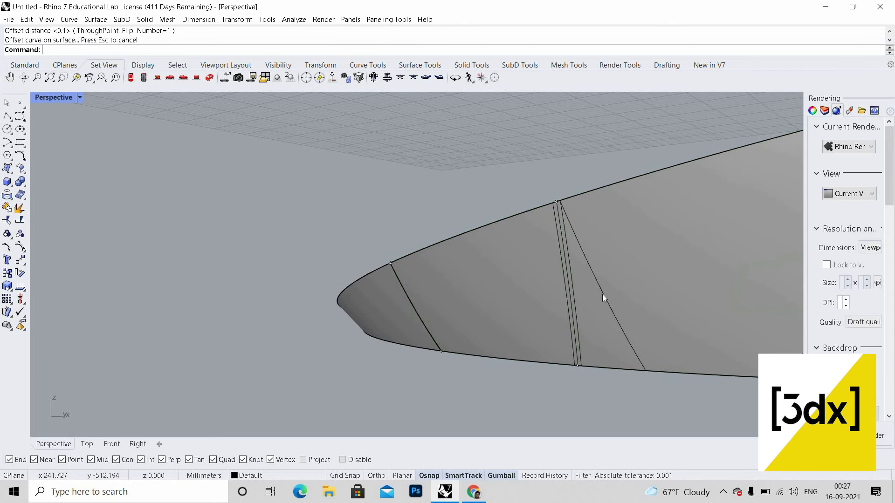
# Step: Delete the stray diagonal curve and an extra curve beside the rib
pyautogui.click(602, 297)
pyautogui.press('Delete')
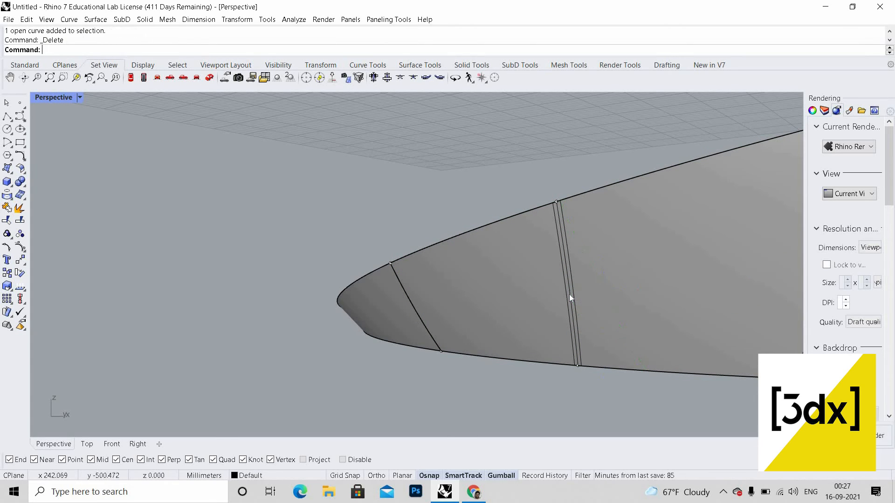
pyautogui.click(566, 294)
pyautogui.press('Delete')
# Step: Delete a duplicate curve lying along one of the middle ribs
pyautogui.scroll(-5, 486, 298)
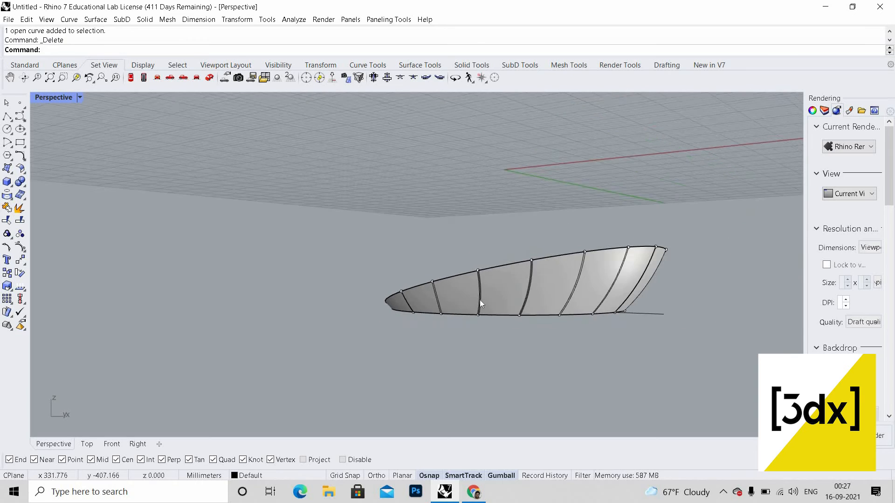
pyautogui.scroll(8, 480, 300)
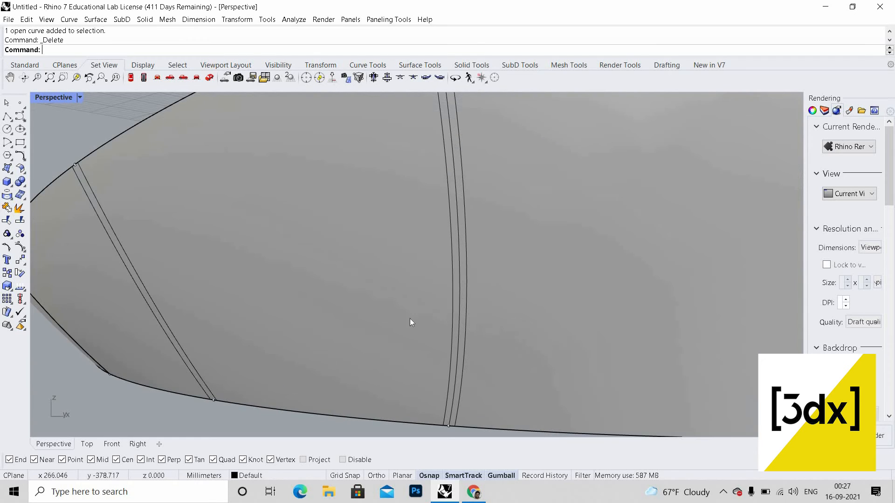
pyautogui.click(460, 316)
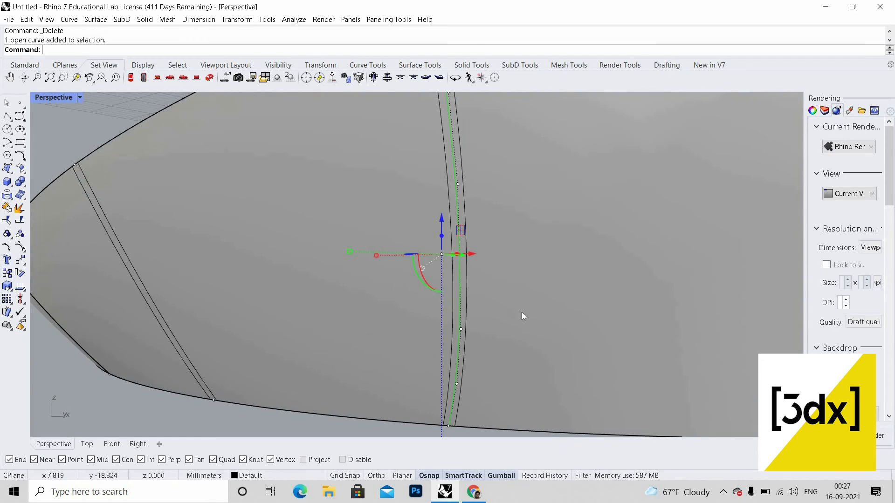
pyautogui.press('Delete')
# Step: Delete a stray curve beside a rib near the upper rim
pyautogui.scroll(-6, 531, 316)
pyautogui.scroll(15, 531, 316)
pyautogui.click(427, 243)
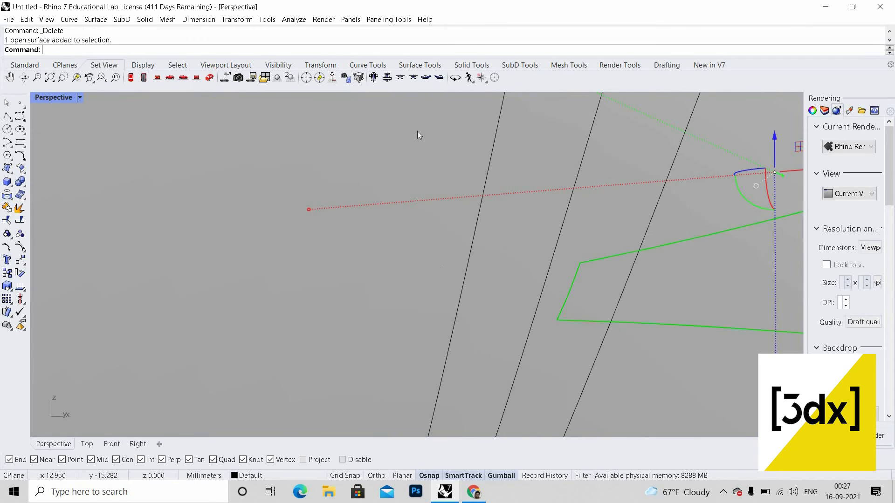
pyautogui.scroll(-5, 410, 105)
pyautogui.press('Escape')
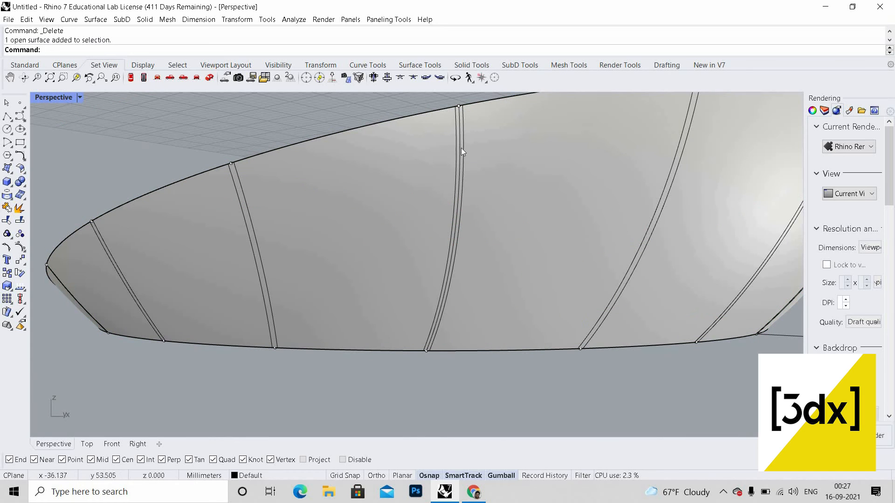
pyautogui.click(446, 210)
pyautogui.press('Delete')
# Step: Offset a rib on the opposite end of the structure along the surface by 0.1
pyautogui.scroll(-9, 512, 222)
pyautogui.moveTo(506, 223); pyautogui.dragTo(302, 200, button='right')
pyautogui.scroll(6, 471, 224)
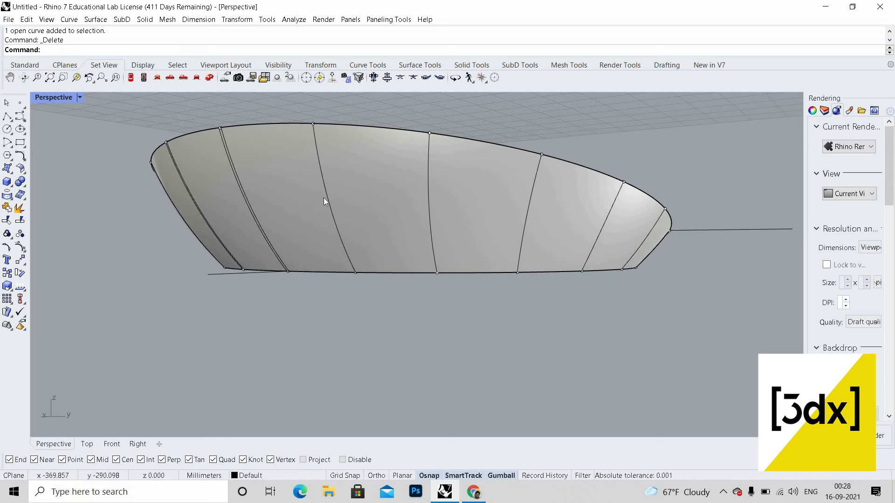
pyautogui.scroll(6, 333, 202)
pyautogui.rightClick(348, 231)
pyautogui.scroll(-3, 352, 222)
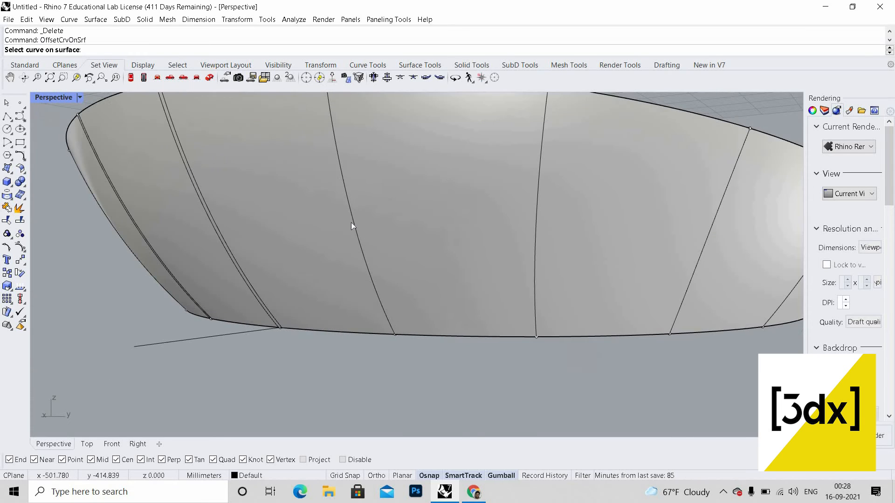
pyautogui.click(352, 222)
pyautogui.click(381, 224)
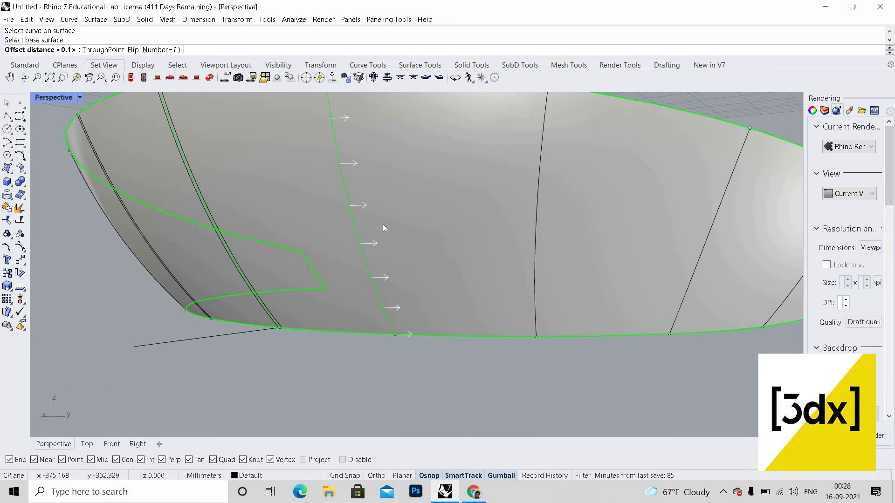
pyautogui.rightClick(382, 225)
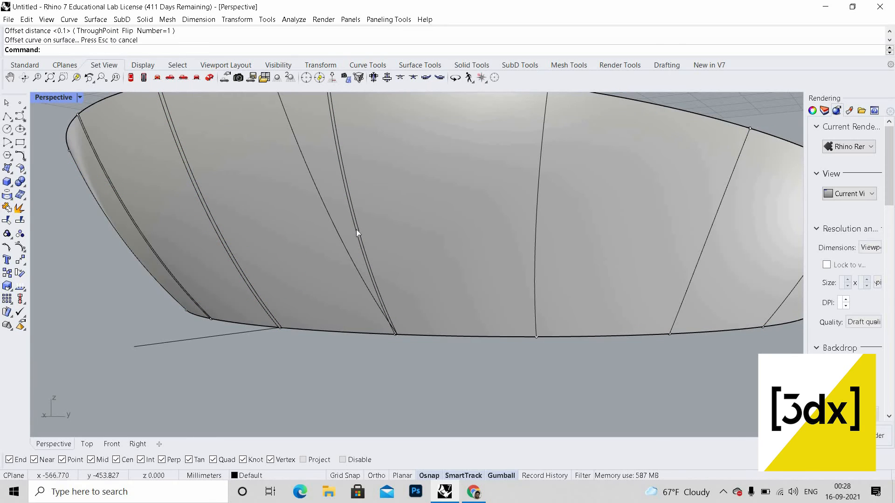
# Step: Offset the same rib along the surface by 0.1 to its other side
pyautogui.rightClick(374, 234)
pyautogui.click(374, 233)
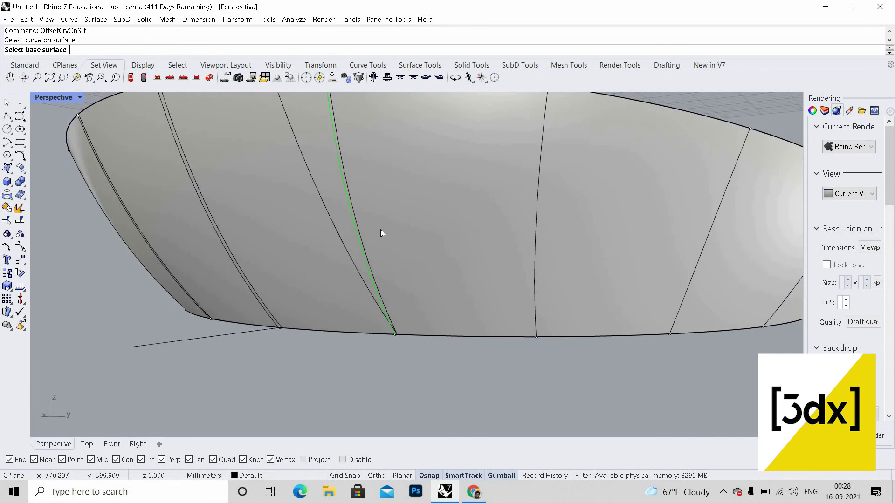
pyautogui.click(380, 229)
pyautogui.rightClick(381, 230)
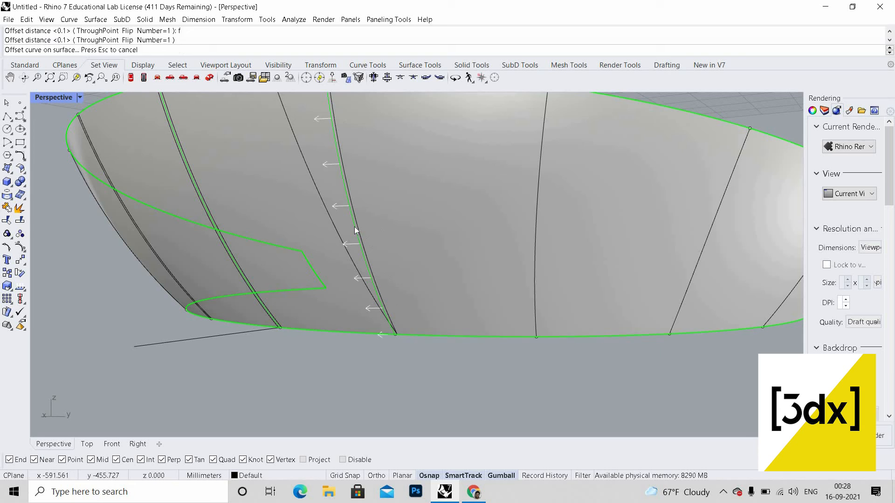
# Step: Delete the stray diagonal curve next to that rib
pyautogui.click(327, 211)
pyautogui.press('Delete')
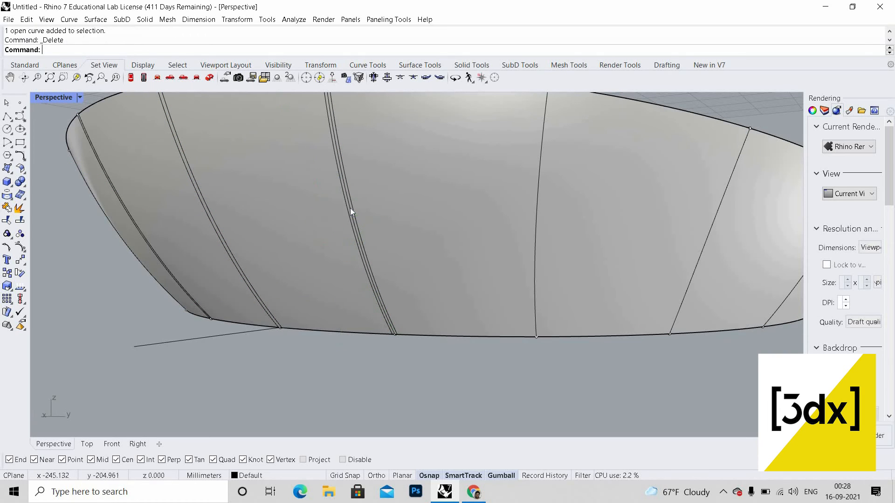
pyautogui.scroll(-5, 430, 230)
pyautogui.keyDown('shift'); pyautogui.moveTo(429, 230); pyautogui.dragTo(405, 234, button='right'); pyautogui.keyUp('shift')
pyautogui.scroll(5, 386, 219)
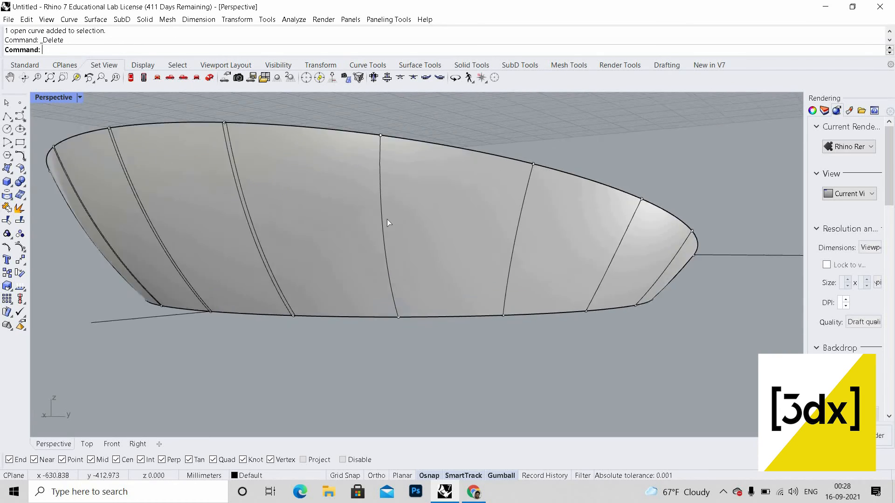
# Step: Offset the next rib toward the narrow end along the surface by 0.1
pyautogui.rightClick(369, 218)
pyautogui.click(366, 219)
pyautogui.rightClick(391, 219)
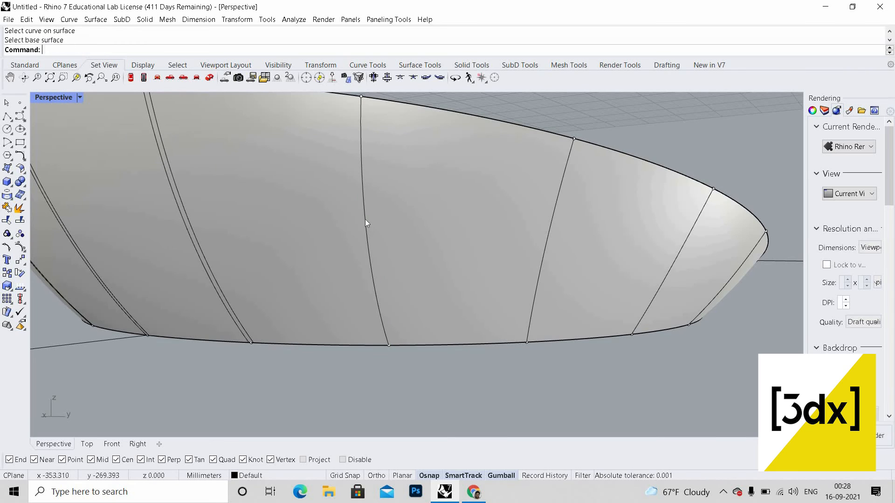
pyautogui.rightClick(394, 216)
pyautogui.click(368, 217)
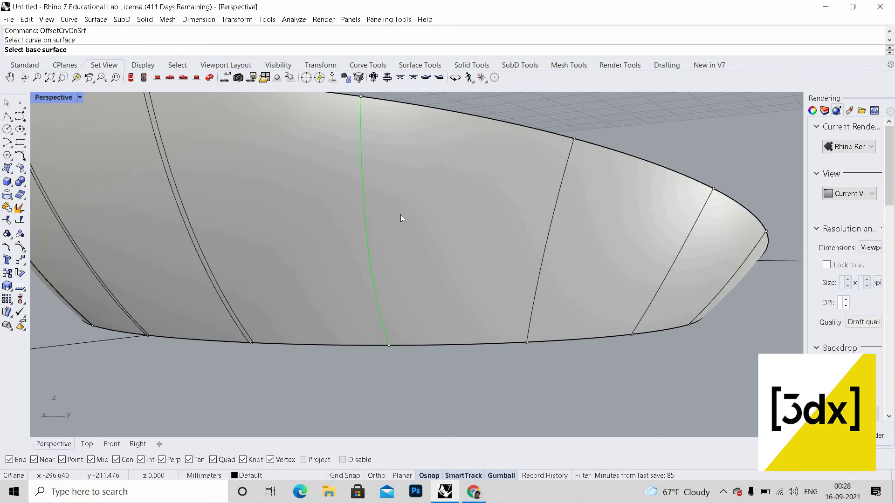
pyautogui.click(401, 218)
pyautogui.click(367, 215)
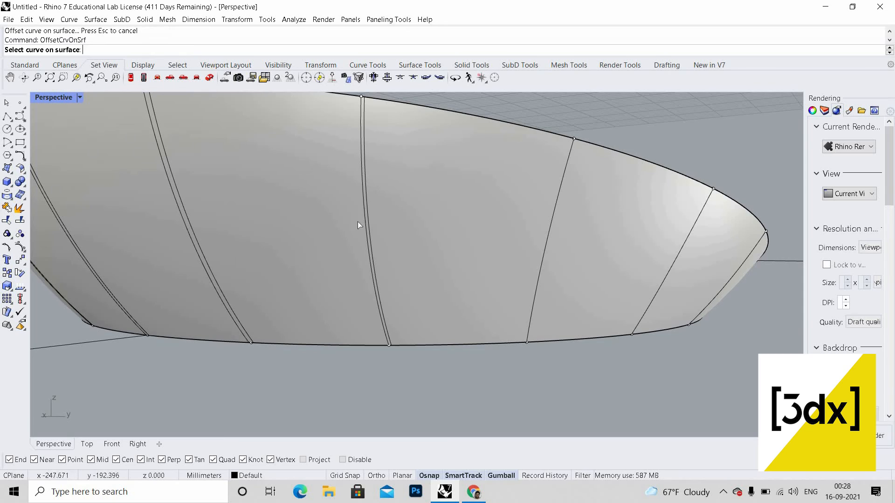
# Step: Offset that rib along the surface by 0.1 to the flipped side
pyautogui.click(359, 223)
pyautogui.click(348, 221)
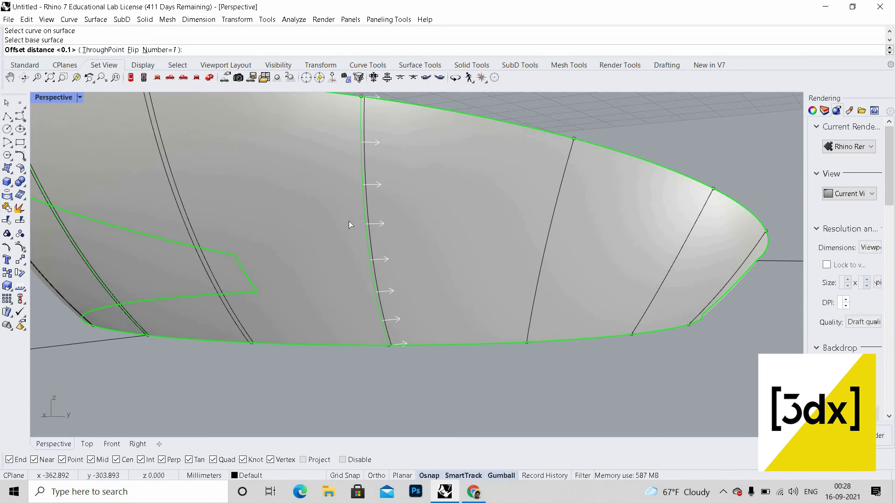
pyautogui.write('f')
pyautogui.press('Return')
# Step: Offset the next rib along the surface by 0.1
pyautogui.press('Return')
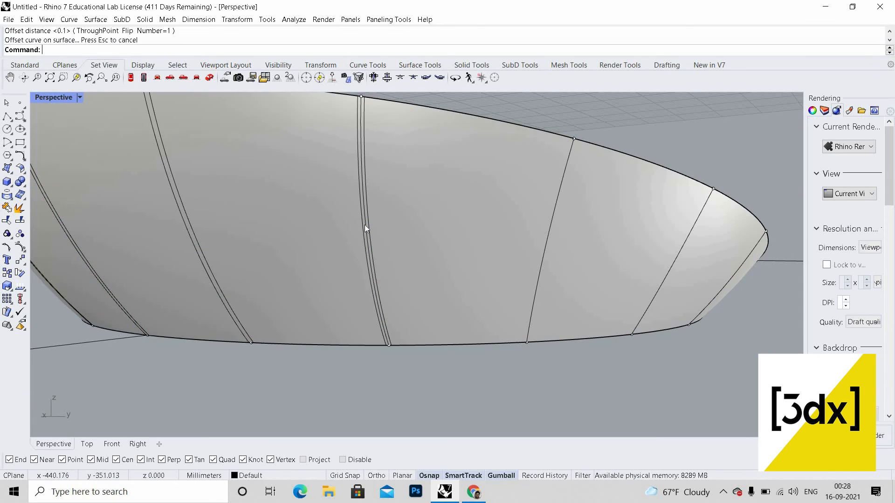
# Step: Delete the extra curve beside that rib
pyautogui.click(365, 225)
pyautogui.press('Delete')
pyautogui.scroll(-3, 477, 256)
pyautogui.keyDown('shift'); pyautogui.moveTo(544, 249); pyautogui.dragTo(463, 250, button='right'); pyautogui.keyUp('shift')
pyautogui.scroll(3, 462, 248)
pyautogui.press('Return')
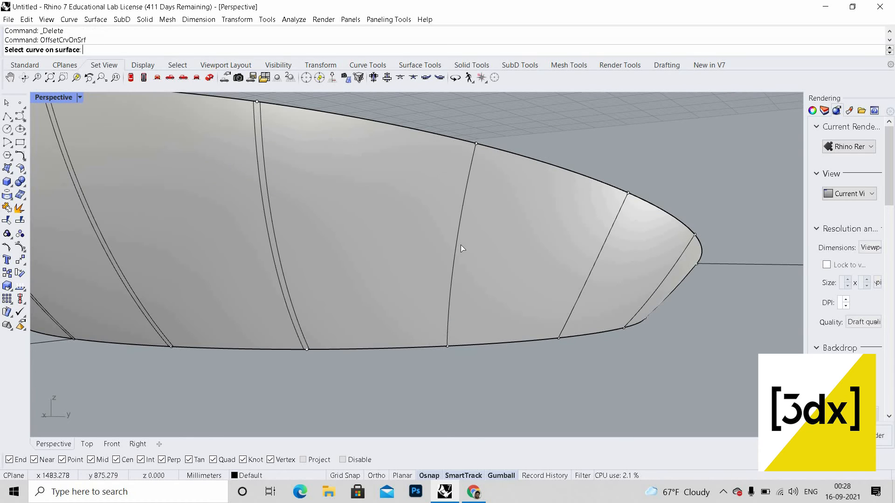
pyautogui.click(480, 244)
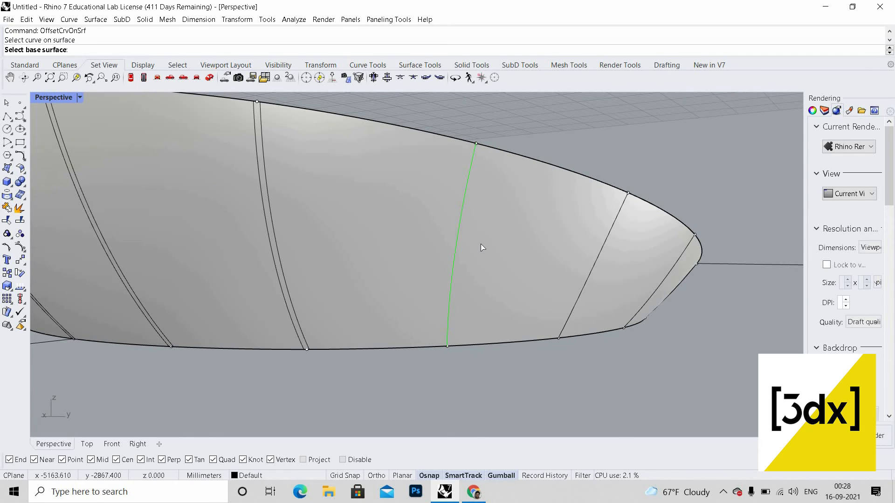
pyautogui.click(480, 244)
pyautogui.press('Return')
pyautogui.press('Return')
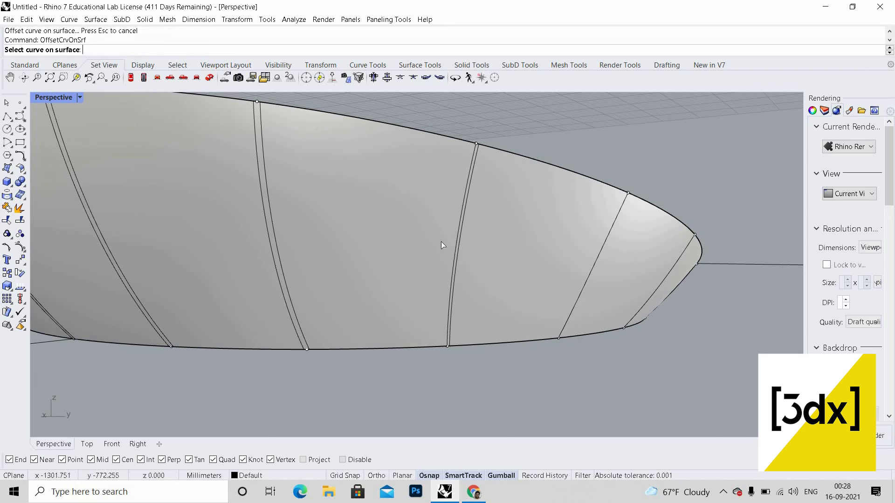
# Step: Offset the same rib along the surface by 0.1 once more
pyautogui.click(460, 238)
pyautogui.click(433, 235)
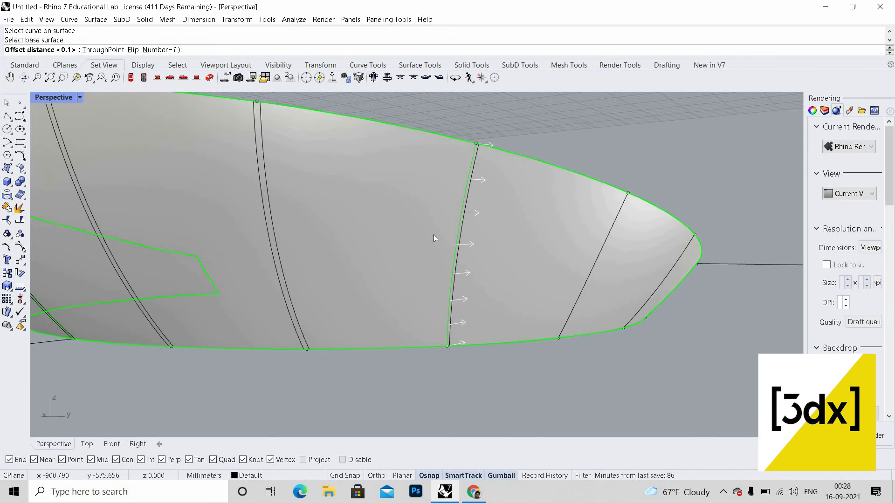
pyautogui.press('Return')
# Step: Offset the next rib toward the narrow end along the surface by 0.1
pyautogui.scroll(-4, 362, 257)
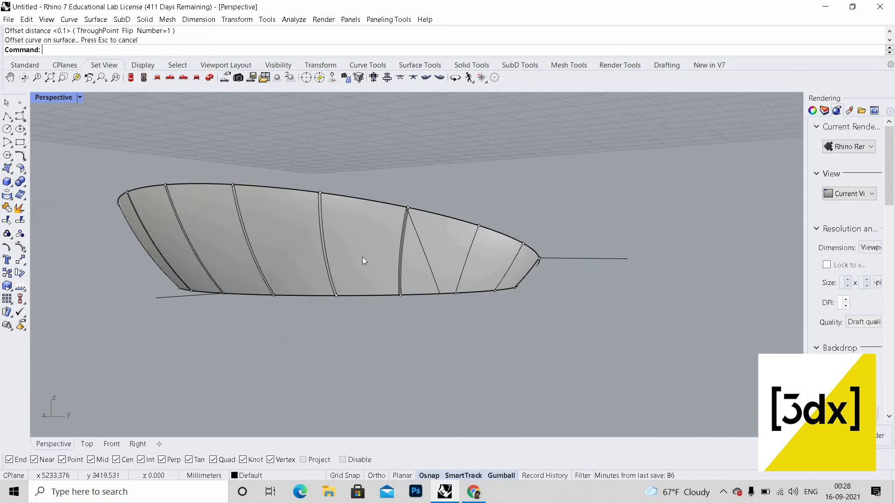
pyautogui.scroll(3, 478, 271)
pyautogui.scroll(-2, 413, 266)
pyautogui.scroll(4, 329, 239)
pyautogui.press('Return')
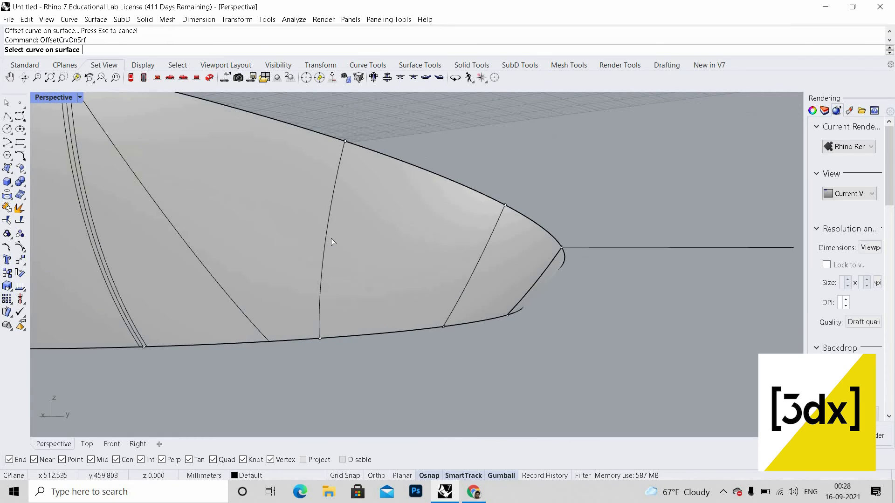
pyautogui.click(336, 243)
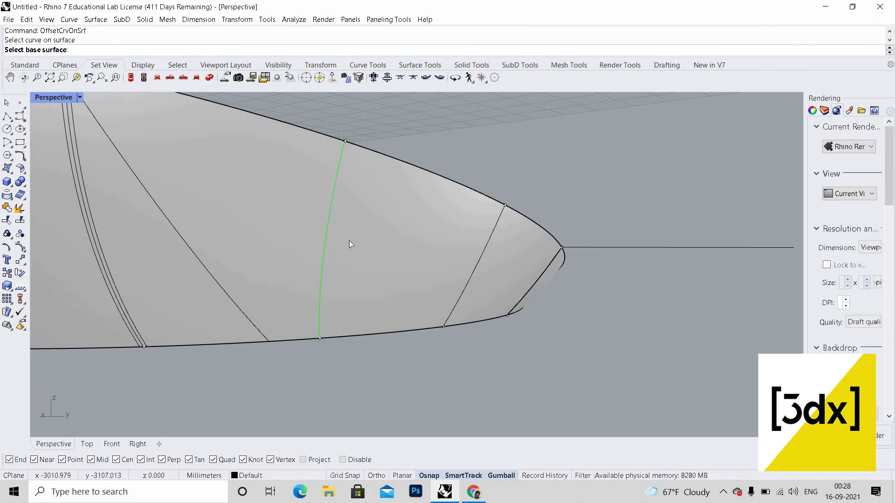
pyautogui.click(353, 240)
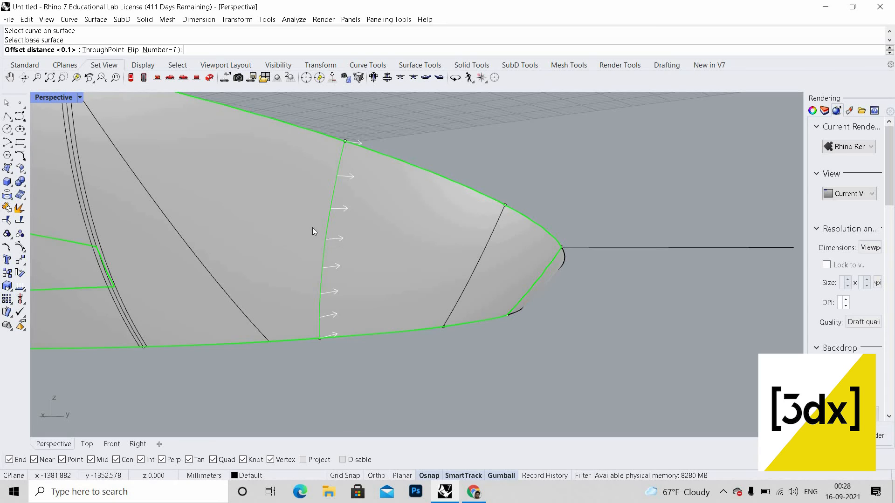
pyautogui.press('Return')
pyautogui.press('Return')
# Step: Offset that rib along the surface by 0.1 to the flipped side
pyautogui.click(325, 232)
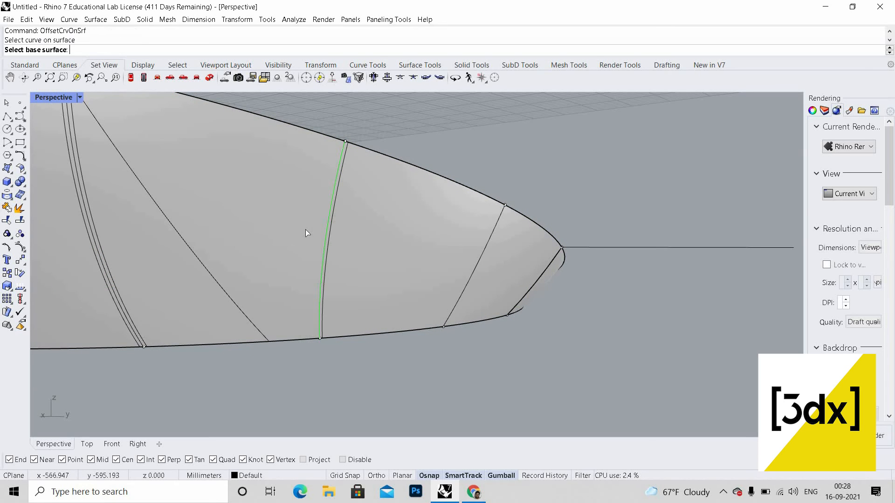
pyautogui.click(310, 233)
pyautogui.write('f')
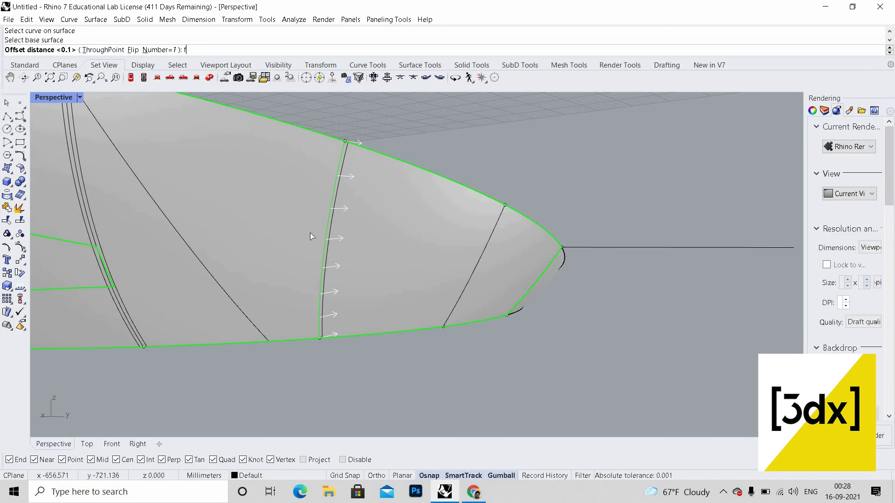
pyautogui.press('Return')
pyautogui.press('Return')
pyautogui.scroll(-6, 409, 253)
pyautogui.scroll(5, 412, 252)
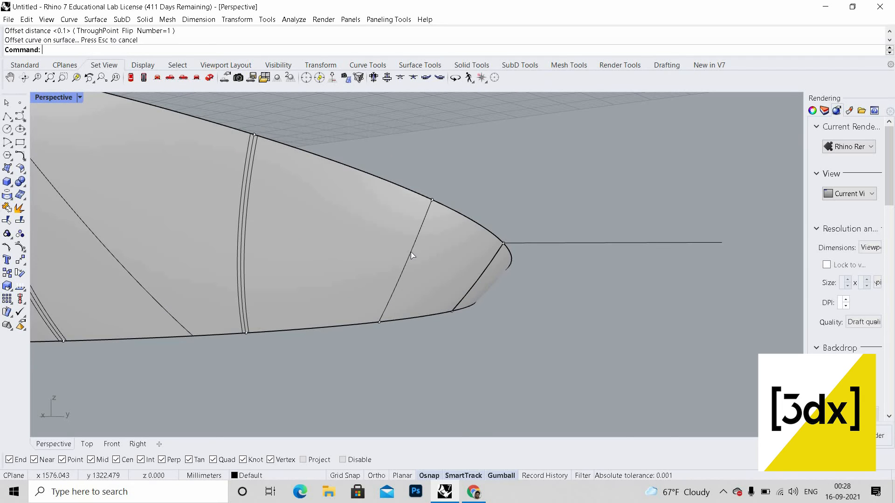
pyautogui.press('Return')
pyautogui.click(413, 256)
pyautogui.press('Escape')
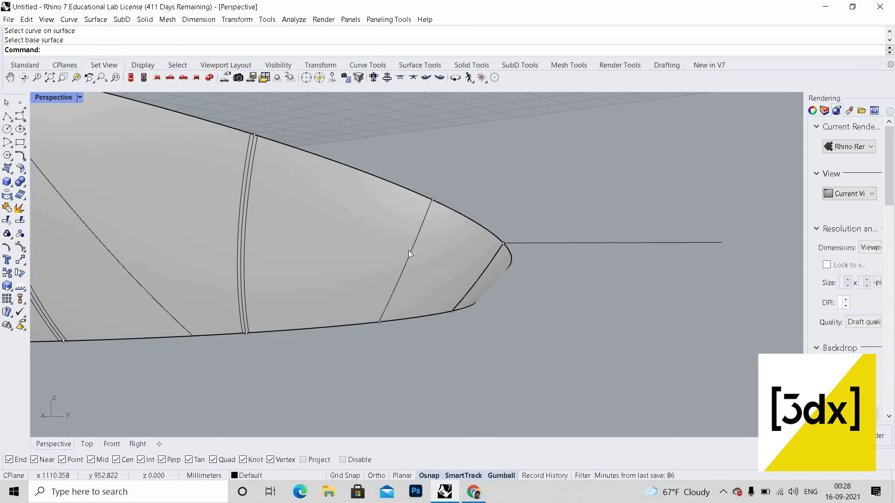
# Step: Offset the last rib near the tip along the surface by 0.1
pyautogui.press('Return')
pyautogui.click(424, 259)
pyautogui.click(430, 262)
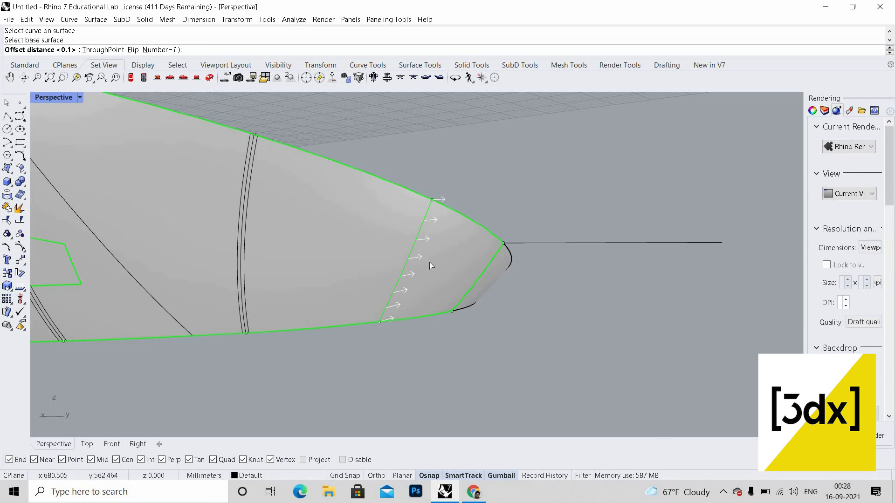
pyautogui.press('Return')
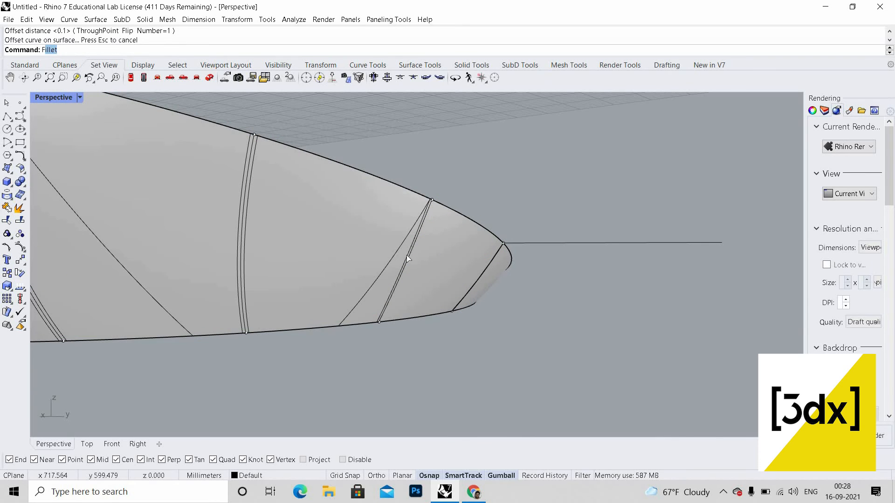
pyautogui.scroll(2, 408, 259)
pyautogui.press('Return')
pyautogui.click(413, 256)
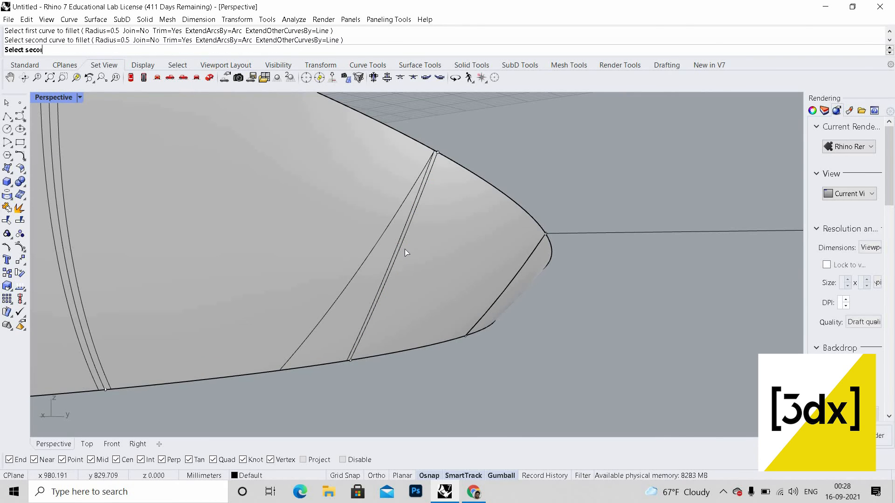
pyautogui.press('Return')
pyautogui.press('Escape')
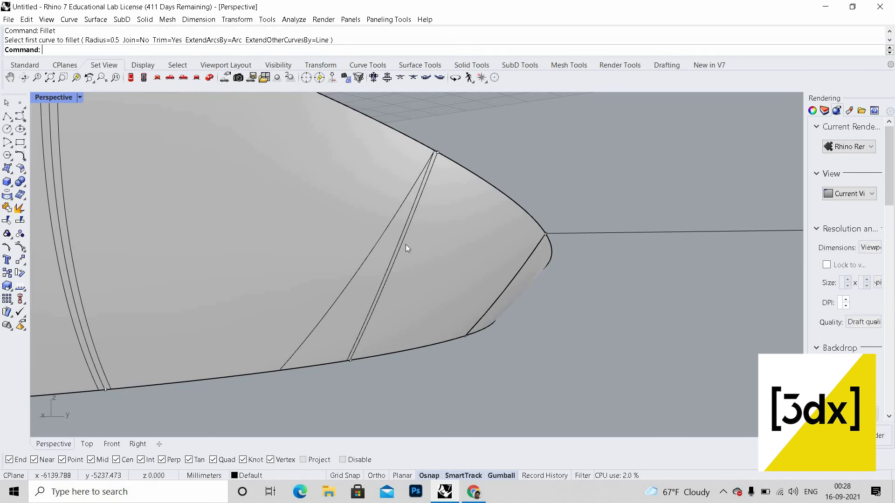
# Step: Run OffsetCrvOnSrf and offset the tip rib along the surface by 0.1 again
pyautogui.write('OffsetCrvOnSrf')
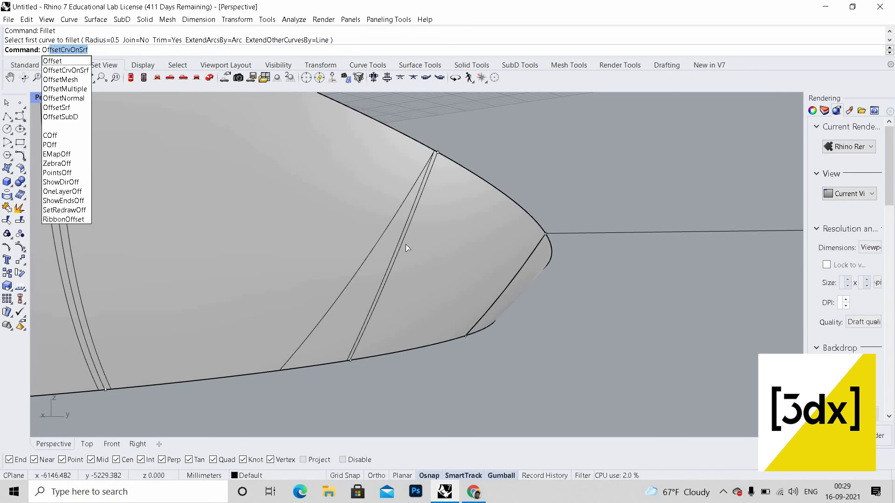
pyautogui.press('Return')
pyautogui.click(408, 251)
pyautogui.click(429, 259)
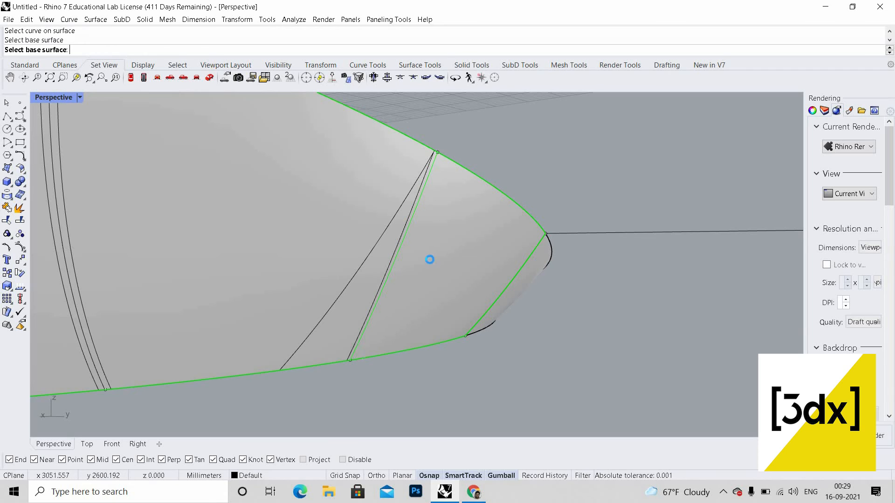
pyautogui.press('Return')
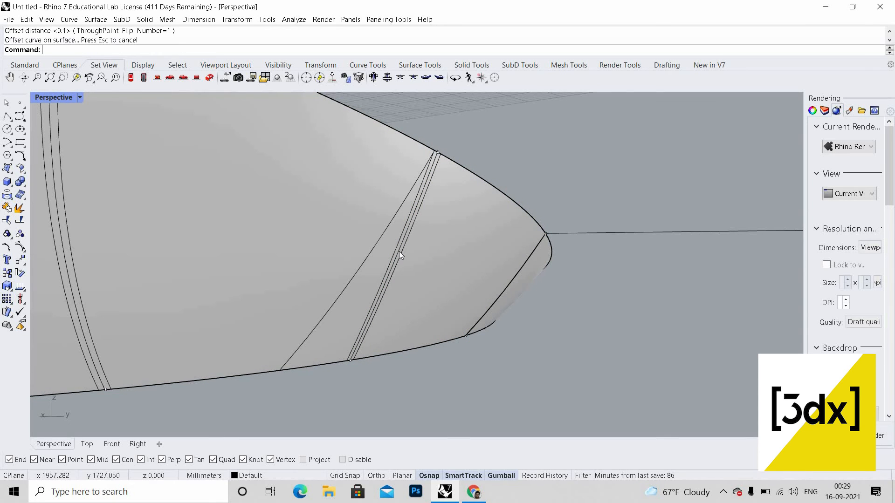
# Step: Delete the stray extra curves beside several of the offset ribs
pyautogui.click(401, 255)
pyautogui.press('Delete')
pyautogui.scroll(-3, 433, 311)
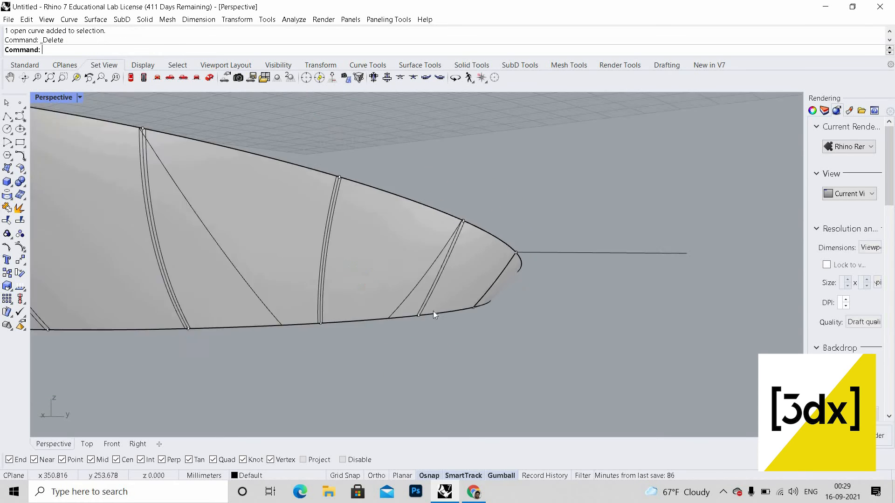
pyautogui.click(436, 307)
pyautogui.press('Delete')
pyautogui.scroll(4, 371, 309)
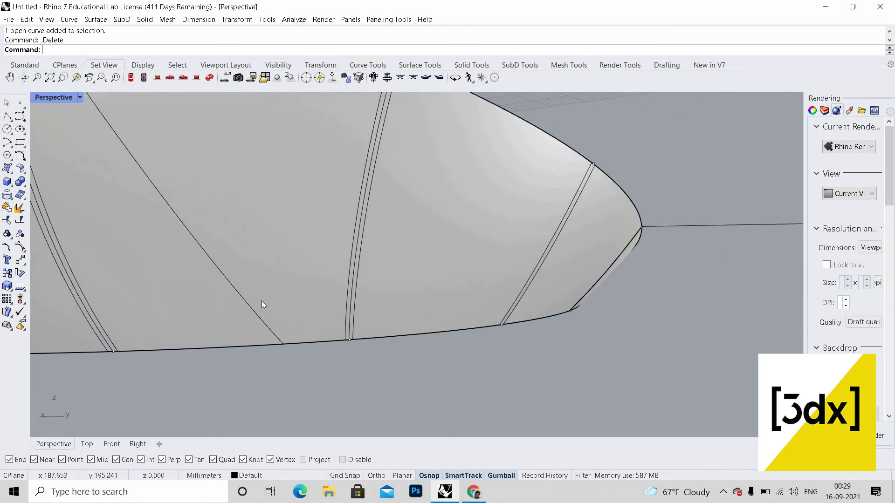
pyautogui.click(349, 304)
pyautogui.press('Delete')
pyautogui.click(253, 308)
pyautogui.press('Delete')
pyautogui.scroll(-3, 252, 308)
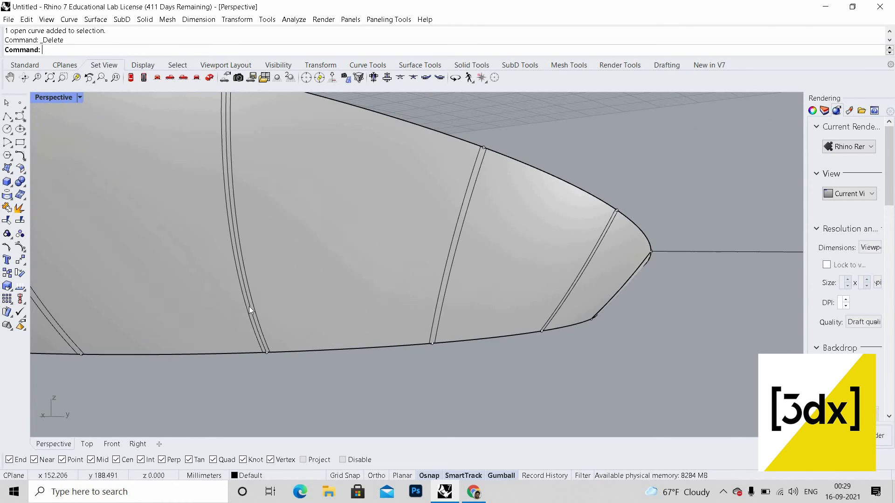
pyautogui.click(251, 313)
pyautogui.press('Delete')
# Step: Split the tunnel surface using all the rib curves as cutting objects
pyautogui.scroll(-6, 441, 282)
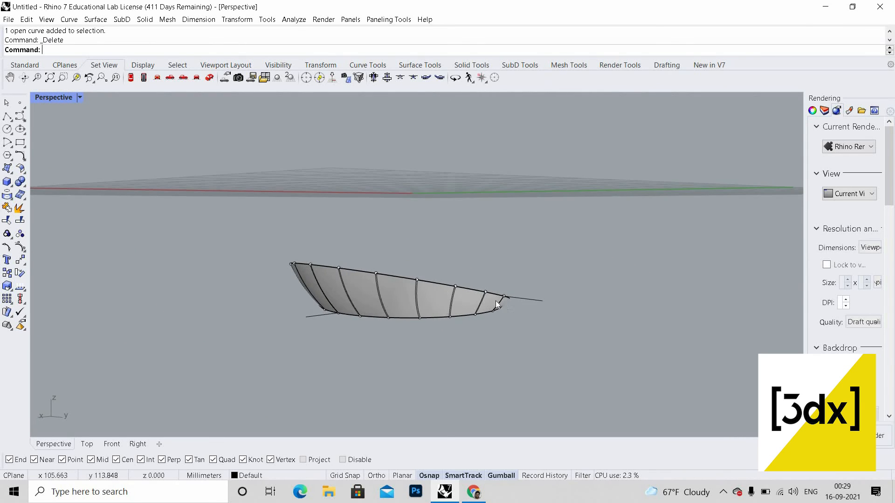
pyautogui.scroll(6, 348, 315)
pyautogui.moveTo(348, 316); pyautogui.dragTo(446, 319, button='right')
pyautogui.scroll(-5, 409, 309)
pyautogui.scroll(2, 446, 320)
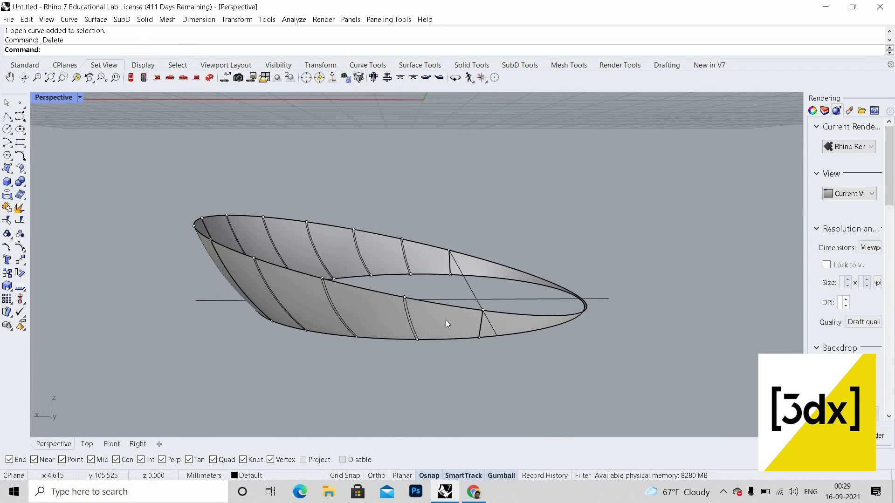
pyautogui.write('Split')
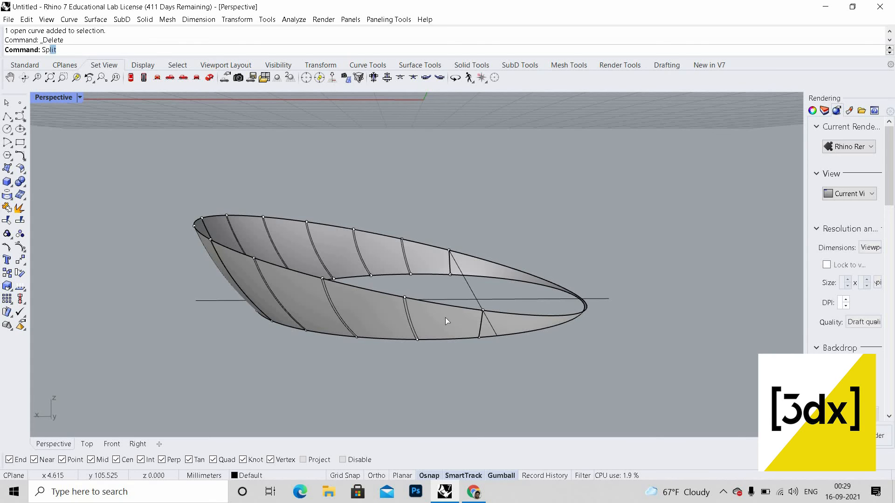
pyautogui.press('Return')
pyautogui.click(446, 318)
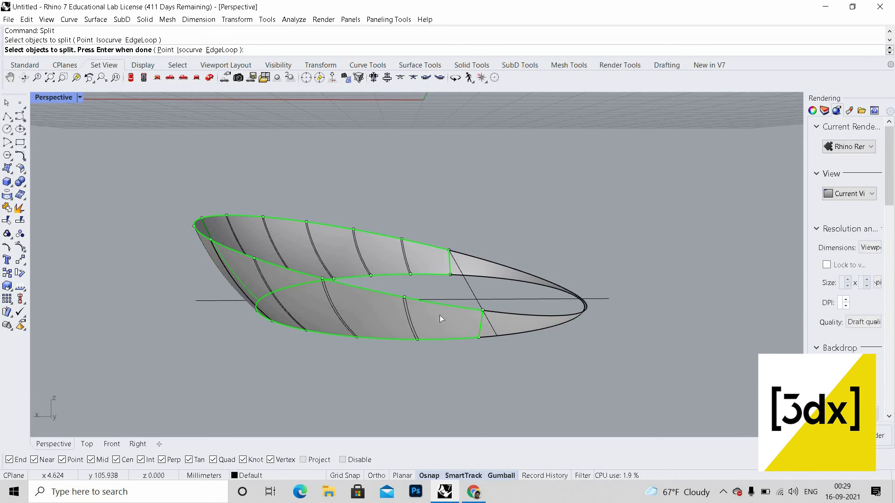
pyautogui.press('Return')
pyautogui.moveTo(406, 287); pyautogui.dragTo(308, 214, button='right')
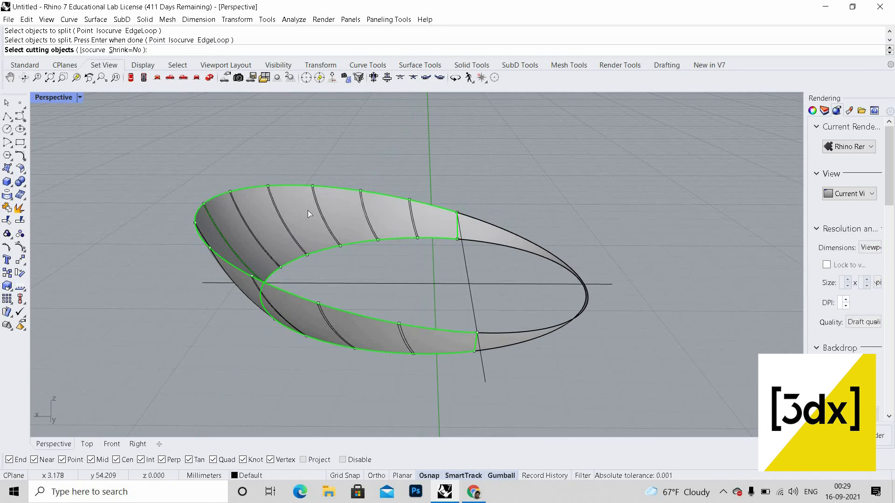
pyautogui.moveTo(437, 387); pyautogui.dragTo(438, 390)
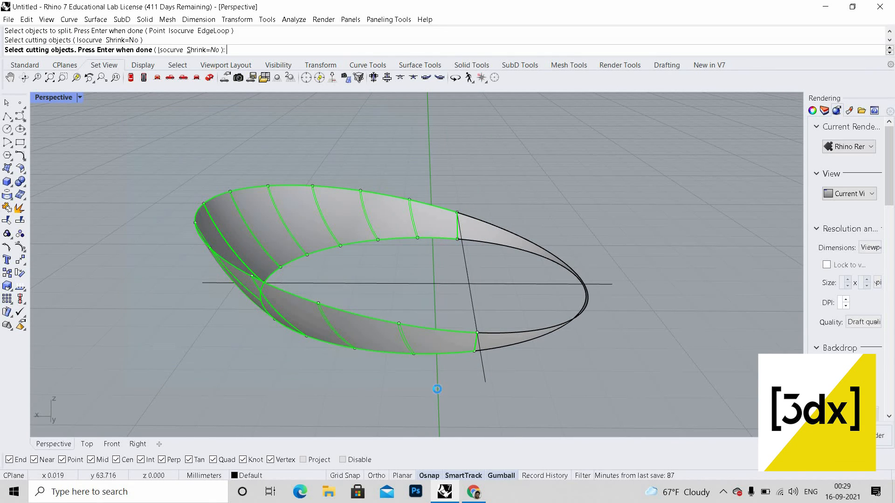
pyautogui.press('Return')
pyautogui.moveTo(438, 387); pyautogui.dragTo(453, 367, button='right')
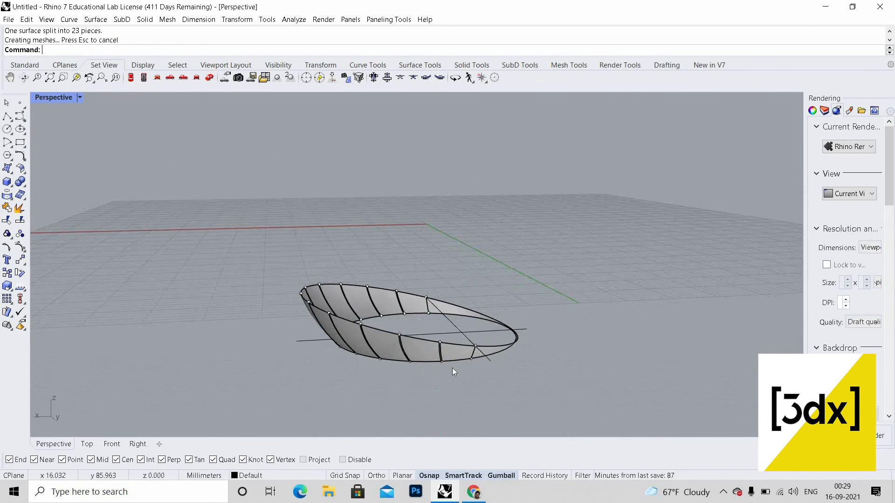
# Step: Select individual split pieces of the surface to inspect them
pyautogui.scroll(5, 452, 368)
pyautogui.click(430, 367)
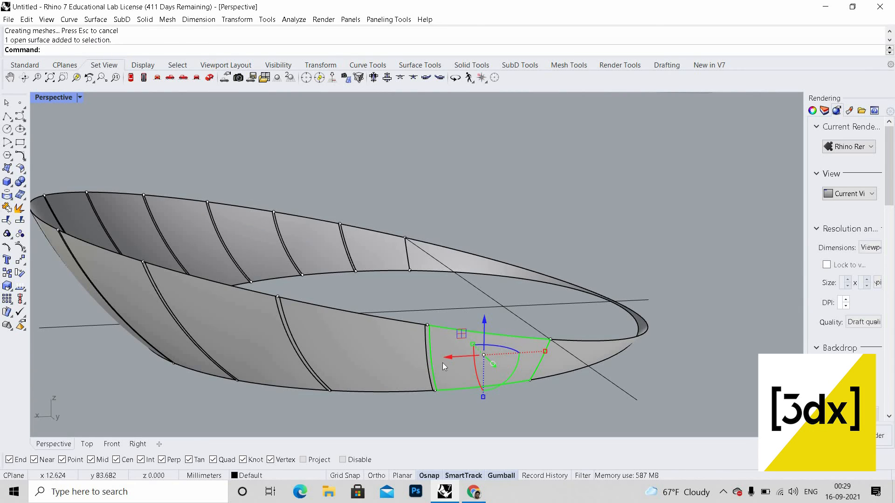
pyautogui.click(443, 363)
pyautogui.scroll(4, 444, 362)
pyautogui.press('Escape')
pyautogui.scroll(-4, 468, 345)
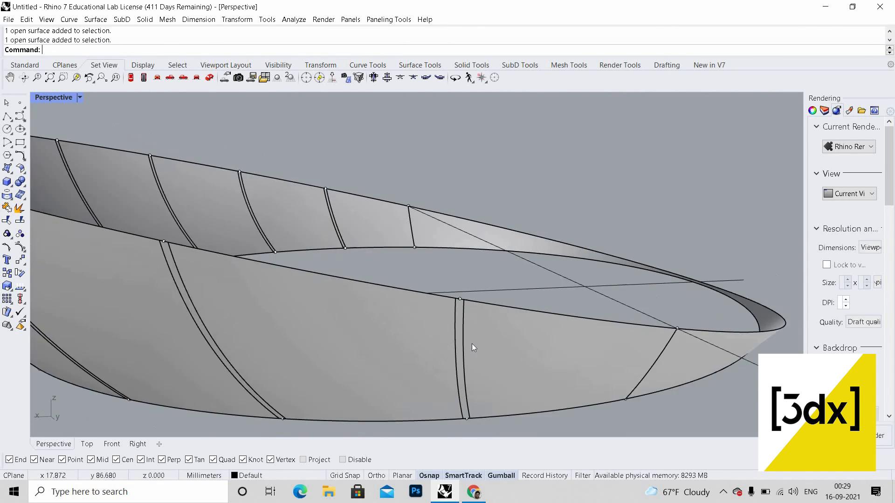
pyautogui.scroll(4, 404, 349)
pyautogui.click(472, 343)
pyautogui.scroll(-4, 351, 337)
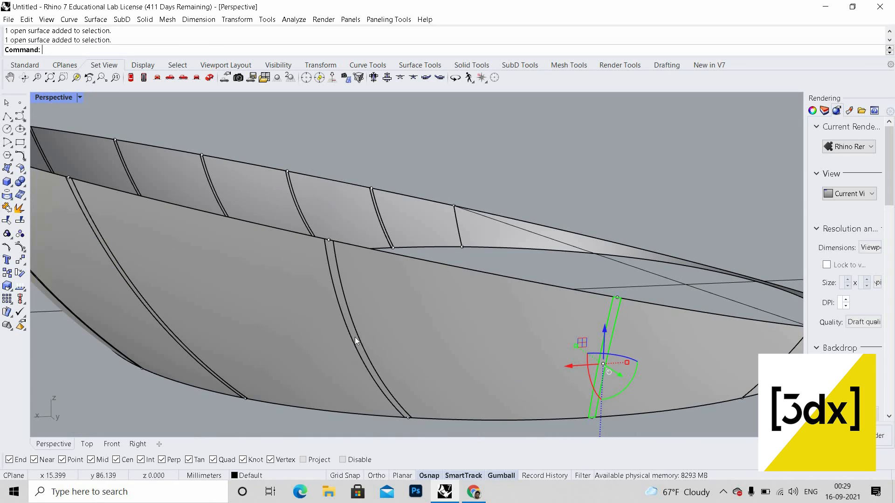
pyautogui.click(355, 337)
pyautogui.press('Escape')
pyautogui.press('Escape')
# Step: Select all the thin rib strips around the tunnel and offset them as solids by 0.1 with OffsetSrf
pyautogui.scroll(-4, 526, 347)
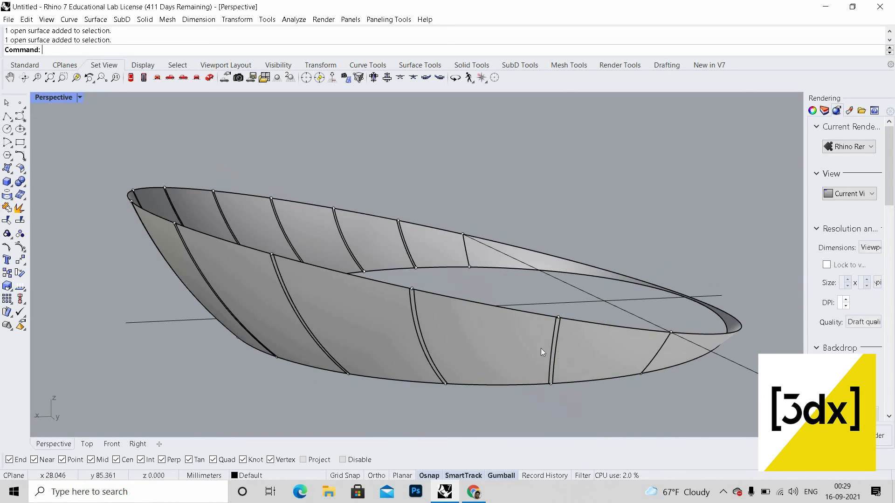
pyautogui.scroll(12, 557, 339)
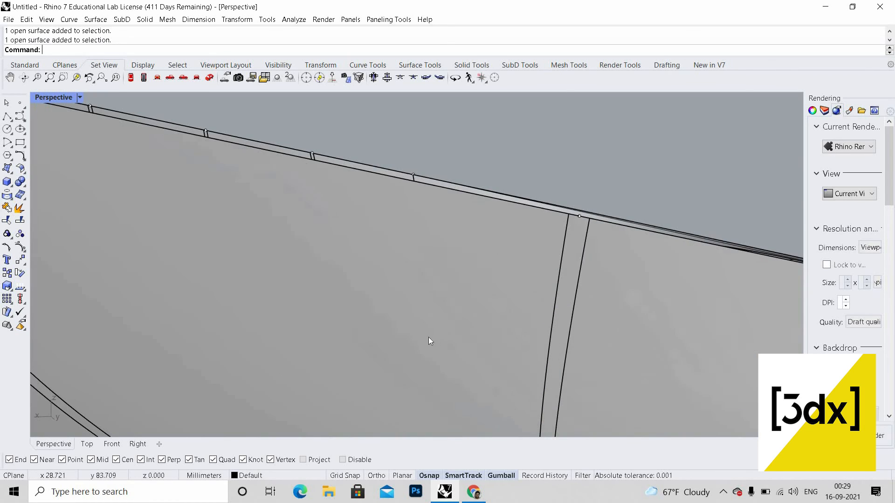
pyautogui.click(557, 340)
pyautogui.scroll(-10, 583, 339)
pyautogui.scroll(6, 473, 320)
pyautogui.scroll(-8, 401, 213)
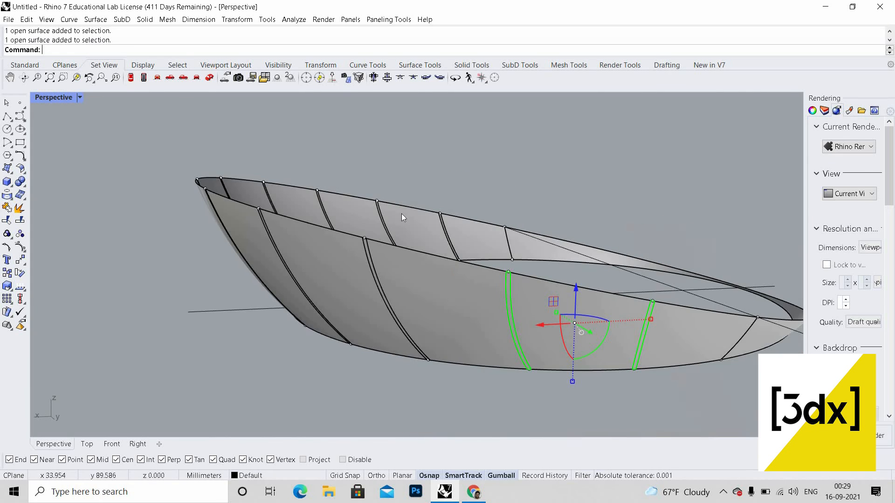
pyautogui.scroll(6, 401, 208)
pyautogui.scroll(5, 545, 272)
pyautogui.scroll(-8, 564, 254)
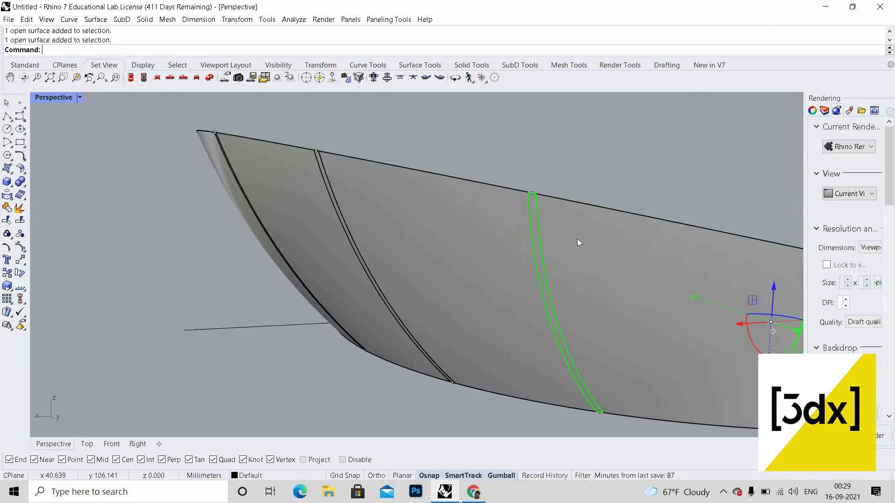
pyautogui.scroll(10, 583, 242)
pyautogui.keyDown('shift'); pyautogui.click(573, 257); pyautogui.keyUp('shift')
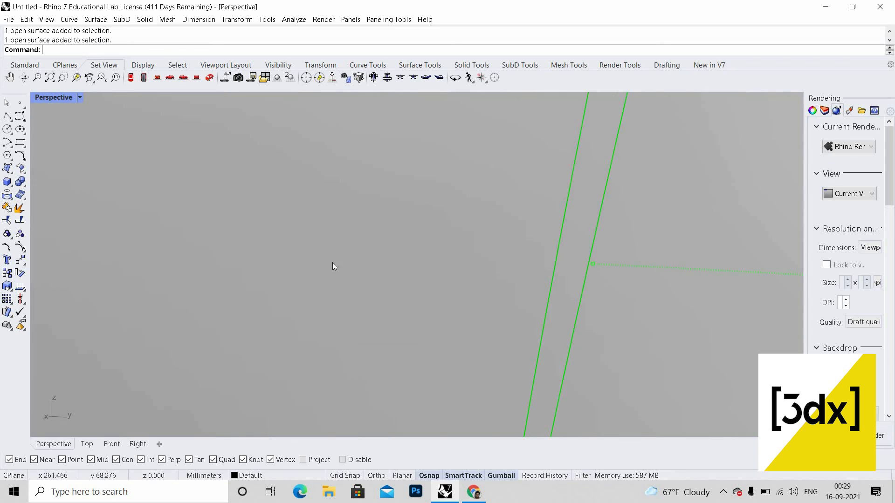
pyautogui.scroll(-8, 326, 260)
pyautogui.scroll(5, 309, 250)
pyautogui.keyDown('shift'); pyautogui.click(314, 245); pyautogui.keyUp('shift')
pyautogui.scroll(-8, 341, 238)
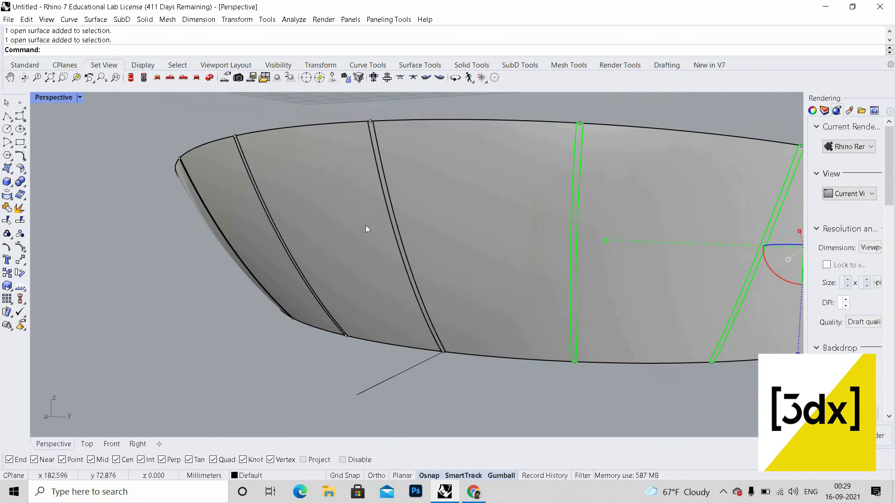
pyautogui.scroll(8, 410, 216)
pyautogui.keyDown('shift'); pyautogui.click(620, 276); pyautogui.keyUp('shift')
pyautogui.scroll(-8, 486, 261)
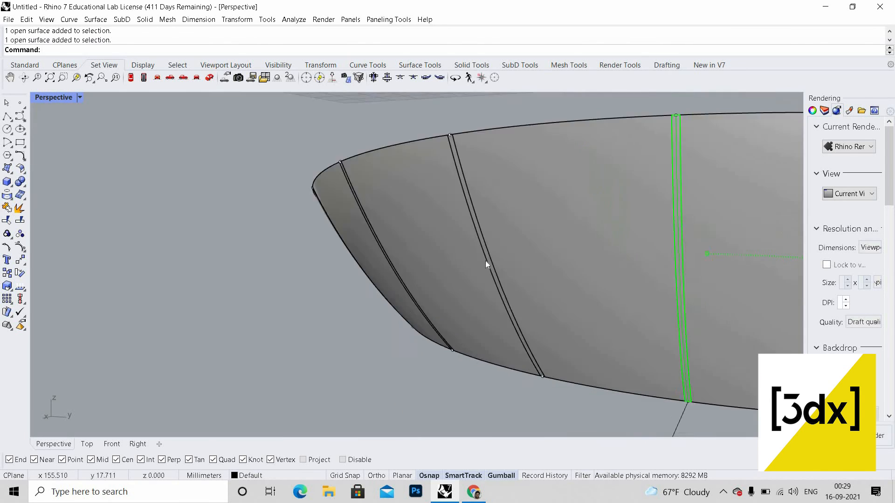
pyautogui.scroll(9, 523, 259)
pyautogui.keyDown('shift'); pyautogui.click(523, 259); pyautogui.keyUp('shift')
pyautogui.scroll(-7, 396, 279)
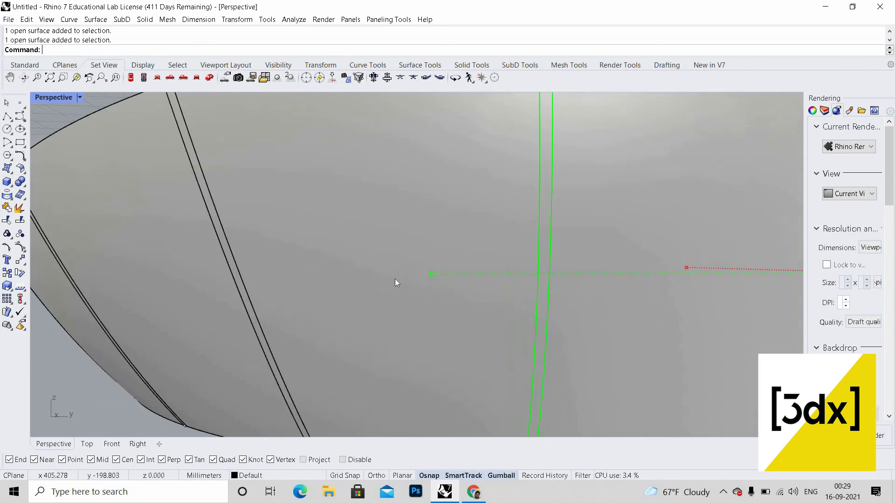
pyautogui.scroll(6, 399, 262)
pyautogui.keyDown('shift'); pyautogui.click(400, 262); pyautogui.keyUp('shift')
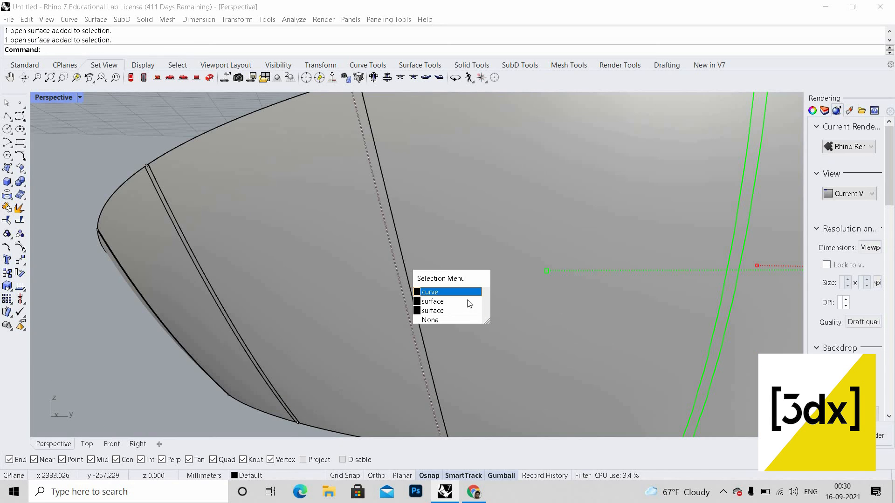
pyautogui.scroll(8, 349, 249)
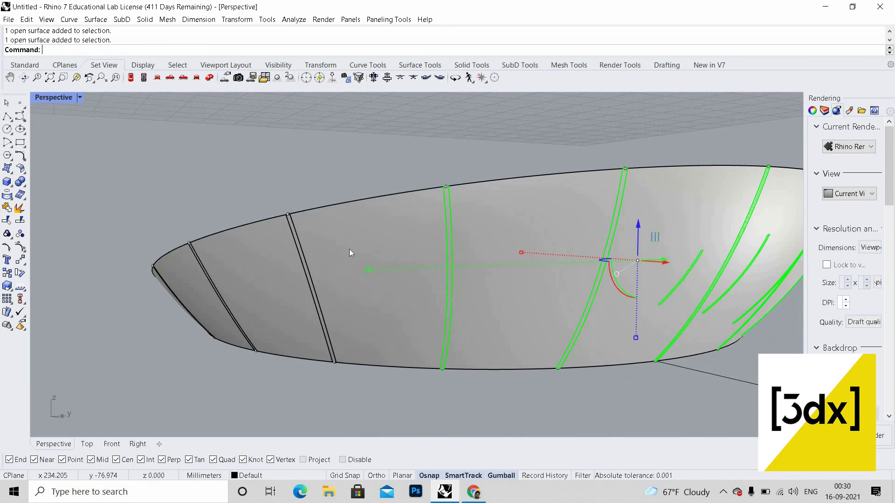
pyautogui.click(377, 282)
pyautogui.click(388, 289)
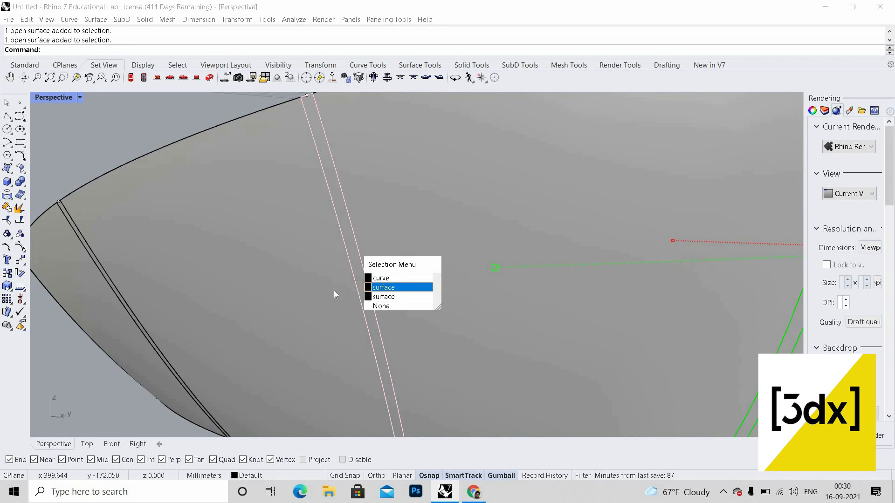
pyautogui.scroll(-5, 324, 299)
pyautogui.moveTo(257, 318); pyautogui.dragTo(357, 290, button='right')
pyautogui.scroll(-5, 357, 289)
pyautogui.scroll(10, 393, 254)
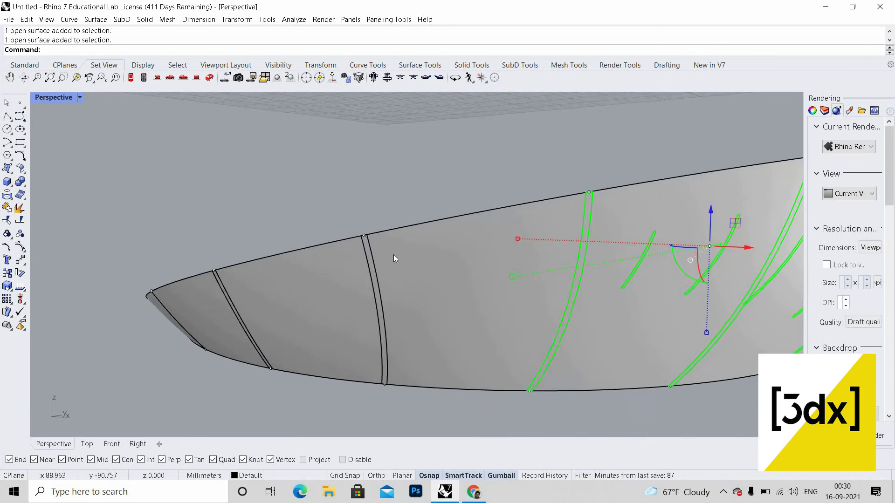
pyautogui.scroll(-9, 251, 331)
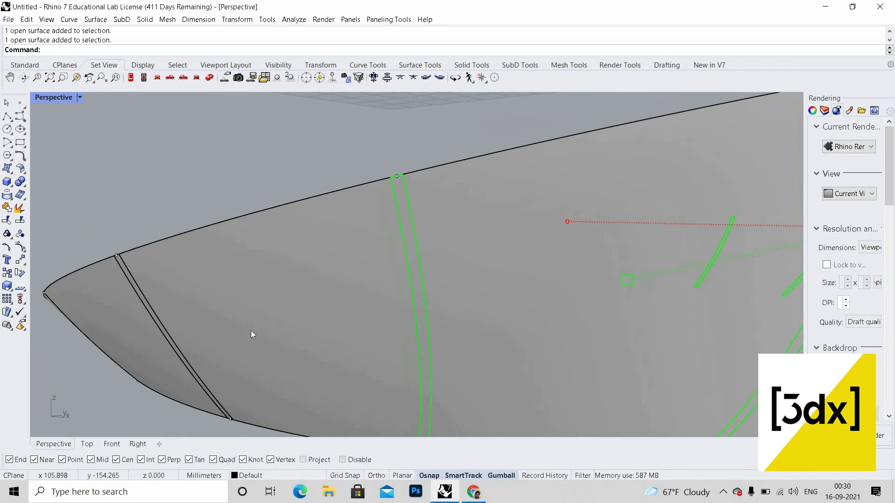
pyautogui.moveTo(266, 332); pyautogui.dragTo(273, 299, button='right')
pyautogui.scroll(4, 273, 298)
pyautogui.scroll(3, 274, 300)
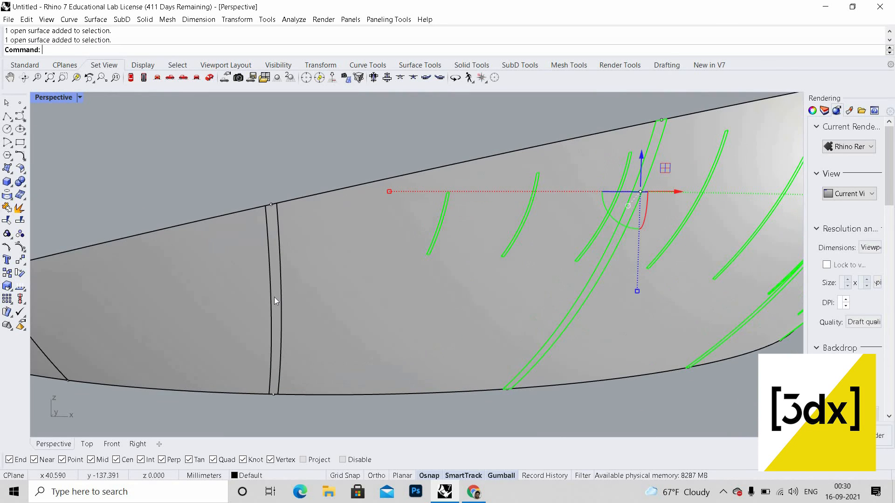
pyautogui.click(281, 300)
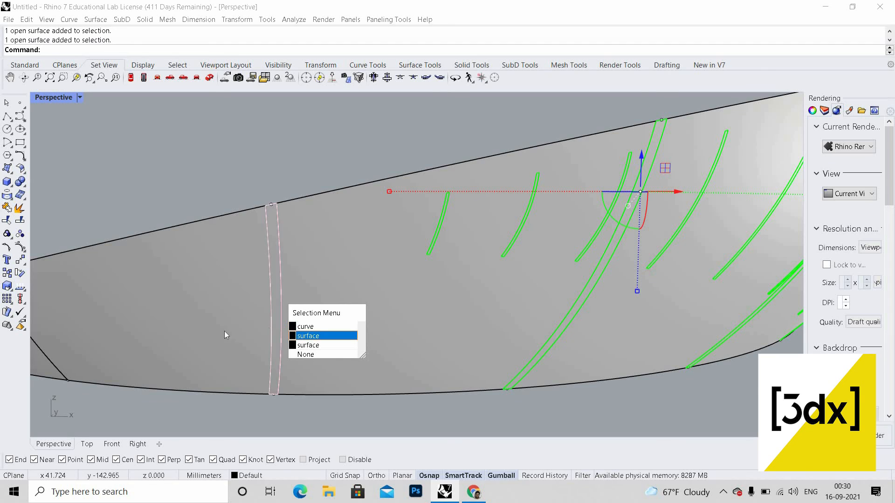
pyautogui.scroll(-10, 225, 332)
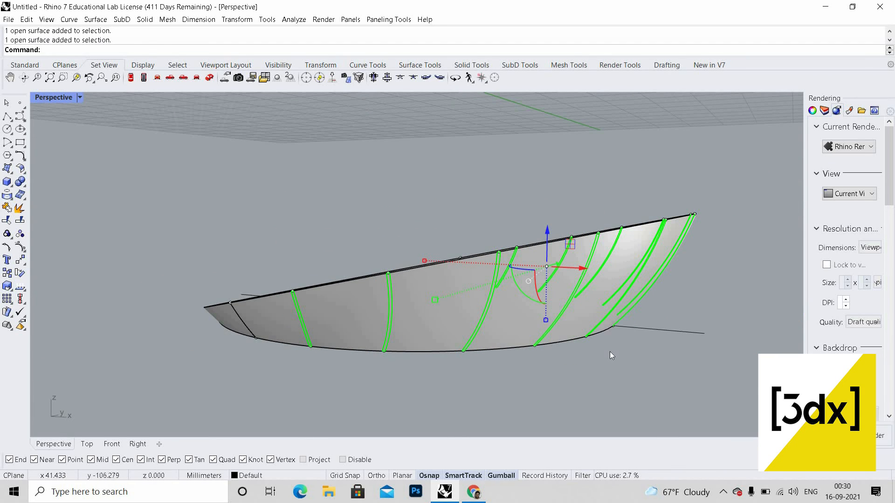
pyautogui.write('ffsetCrvOnSrf')
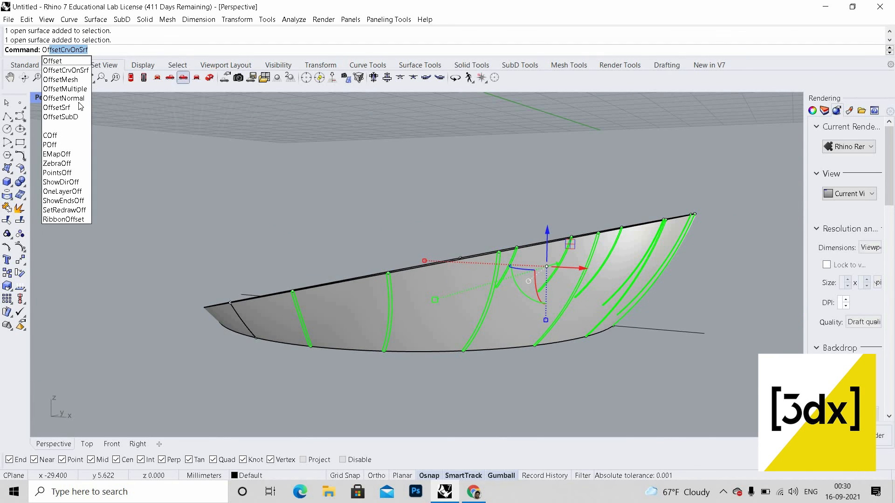
pyautogui.click(65, 107)
pyautogui.scroll(-2, 490, 159)
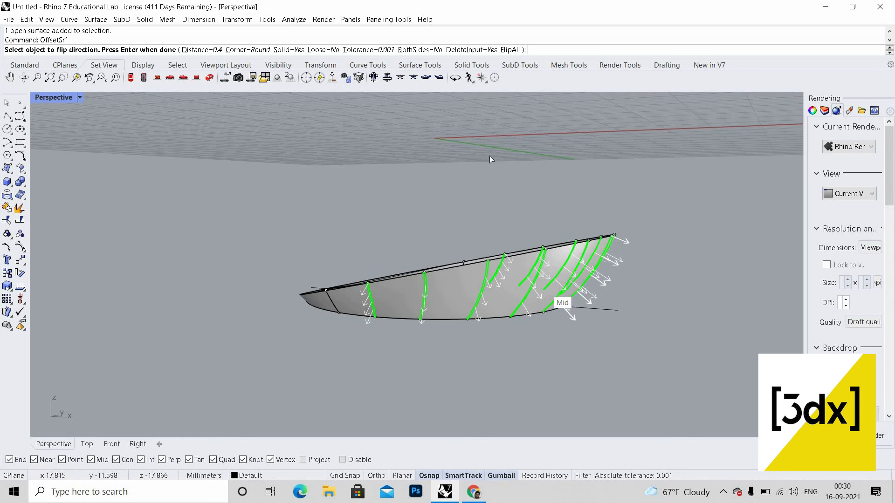
pyautogui.scroll(1, 608, 188)
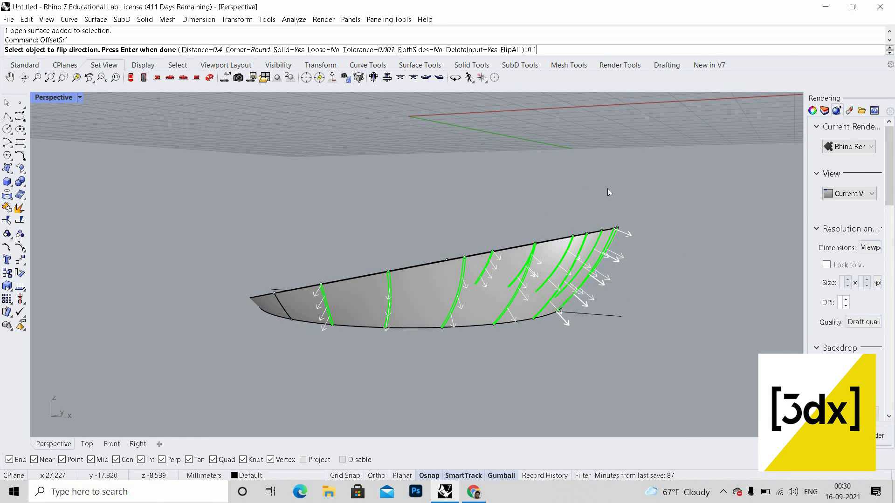
pyautogui.press('Return')
pyautogui.press('Return')
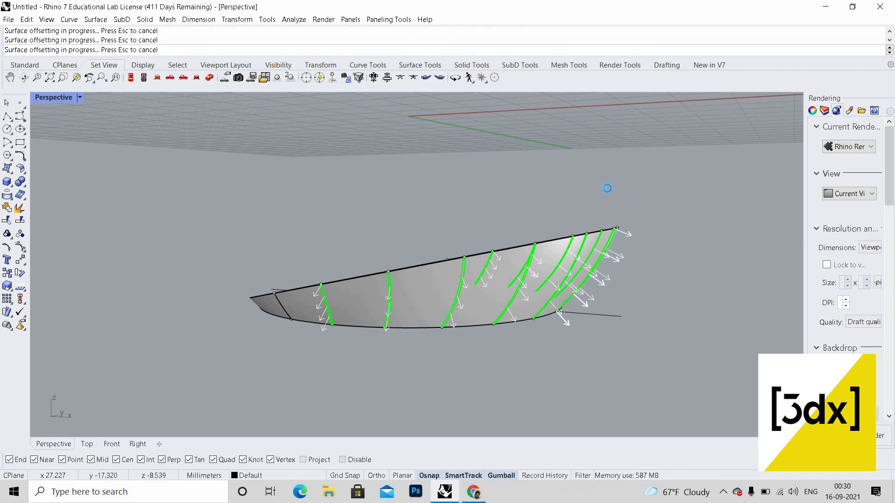
# Step: Select a piece of the tunnel surface and hide it
pyautogui.scroll(6, 602, 194)
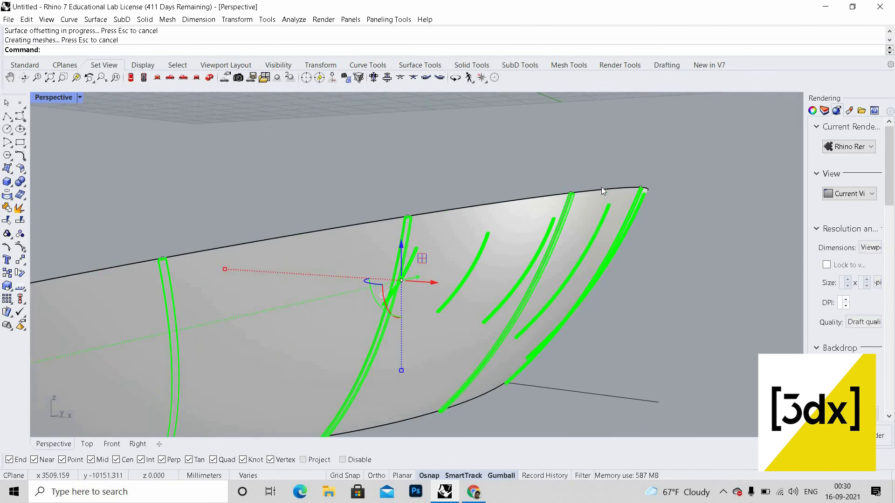
pyautogui.scroll(-8, 484, 148)
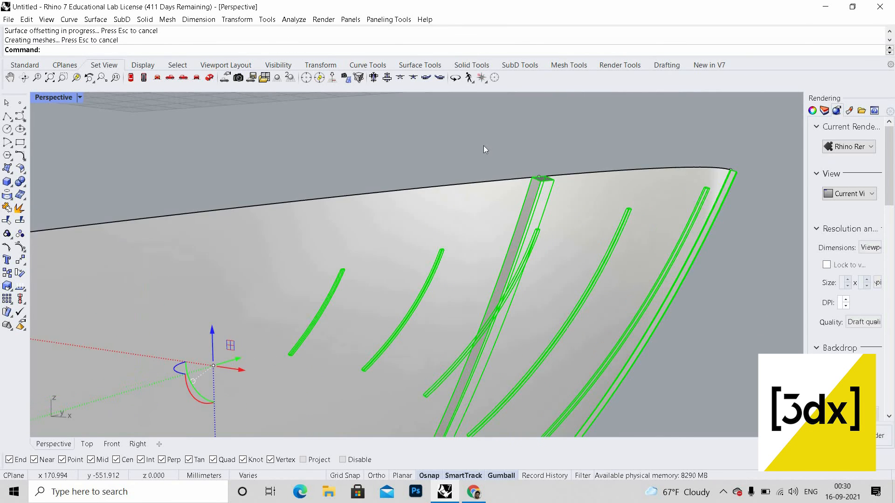
pyautogui.moveTo(488, 210); pyautogui.dragTo(474, 166, button='right')
pyautogui.press('Escape')
pyautogui.moveTo(513, 198); pyautogui.dragTo(311, 156, button='right')
pyautogui.middleClick(312, 156)
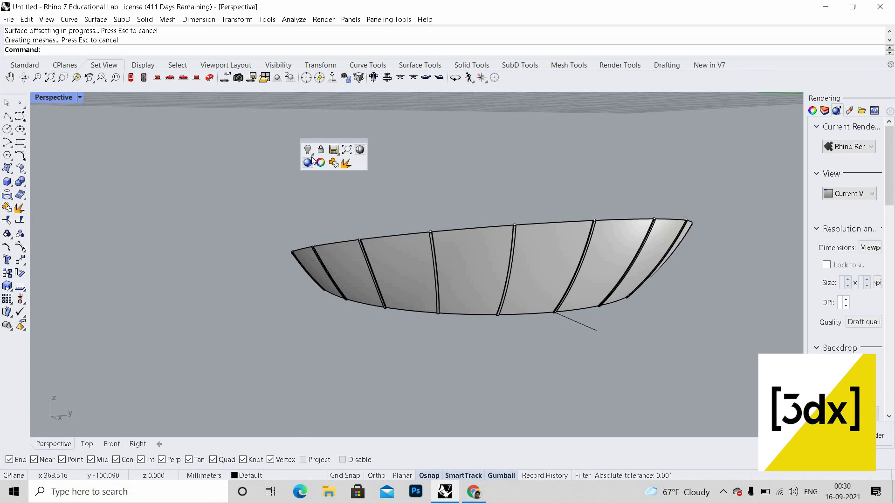
pyautogui.click(311, 152)
pyautogui.click(321, 166)
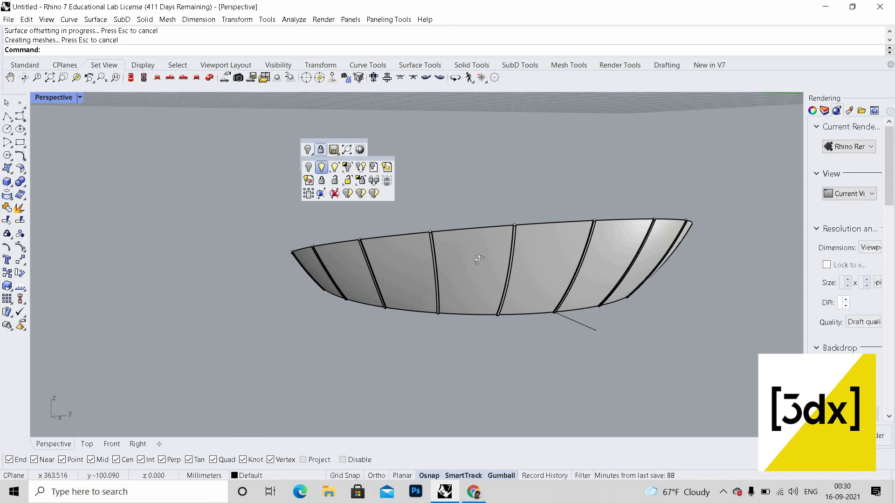
pyautogui.scroll(-6, 480, 259)
pyautogui.moveTo(480, 260); pyautogui.dragTo(440, 330, button='right')
pyautogui.click(501, 276)
pyautogui.middleClick(499, 275)
pyautogui.click(495, 270)
pyautogui.scroll(-7, 515, 278)
pyautogui.scroll(6, 477, 242)
pyautogui.scroll(9, 433, 305)
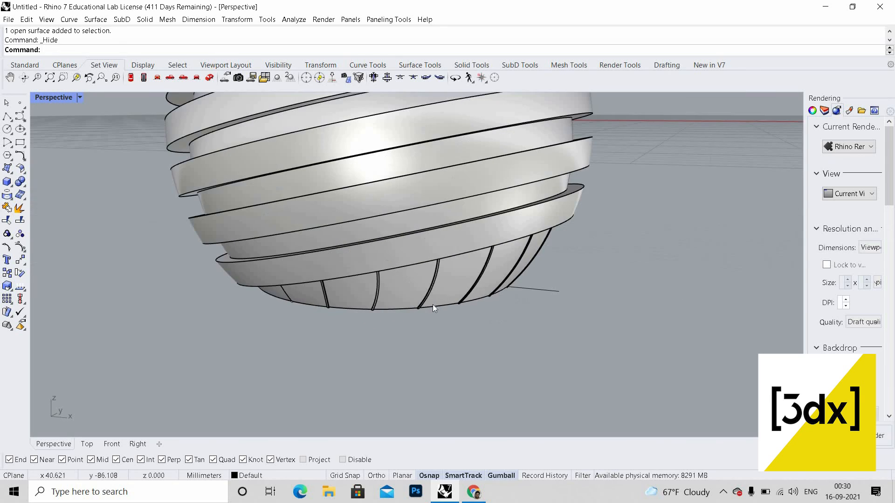
# Step: Select all objects and move the whole model upward with the gumball
pyautogui.scroll(-5, 478, 233)
pyautogui.scroll(-5, 478, 227)
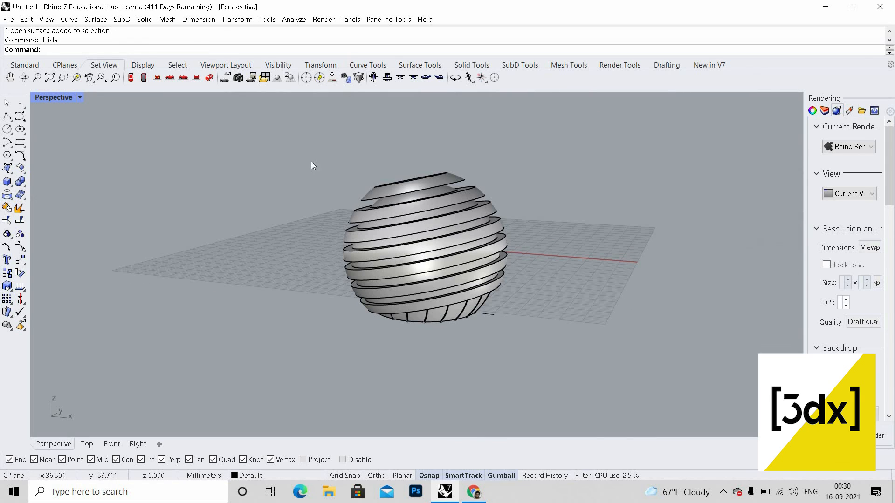
pyautogui.hotkey('ctrl', 'a')
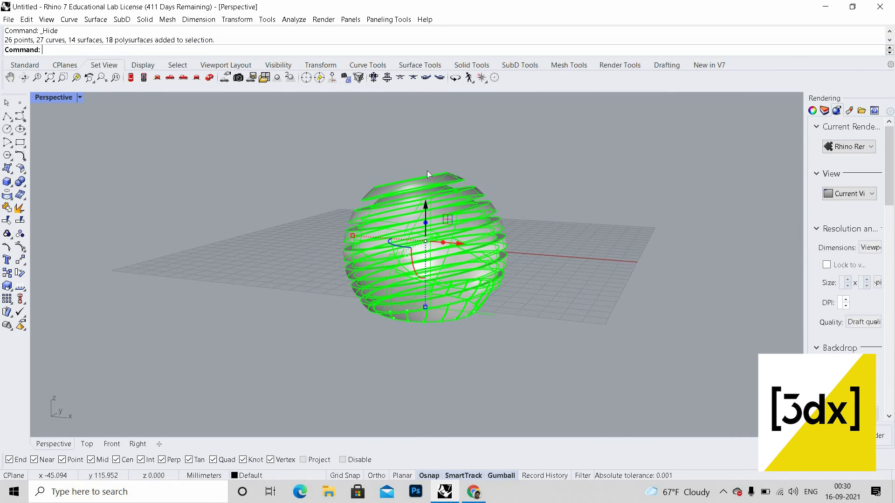
pyautogui.moveTo(426, 206); pyautogui.dragTo(435, 137)
pyautogui.click(527, 245)
pyautogui.moveTo(480, 263); pyautogui.dragTo(480, 264, button='right')
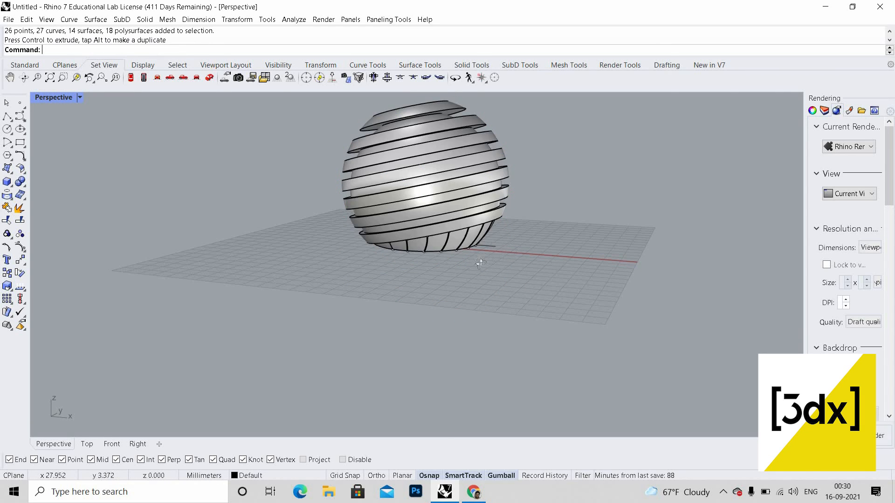
# Step: Orbit and zoom around the striped sphere to review the finished model
pyautogui.scroll(-3, 527, 200)
pyautogui.moveTo(527, 196); pyautogui.dragTo(518, 312, button='right')
pyautogui.scroll(5, 523, 214)
pyautogui.scroll(6, 504, 269)
pyautogui.scroll(-6, 519, 313)
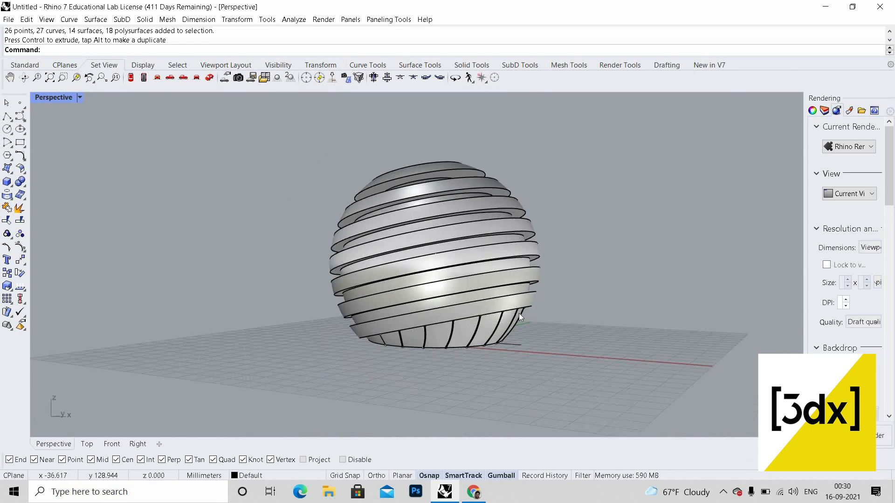
pyautogui.scroll(2, 518, 314)
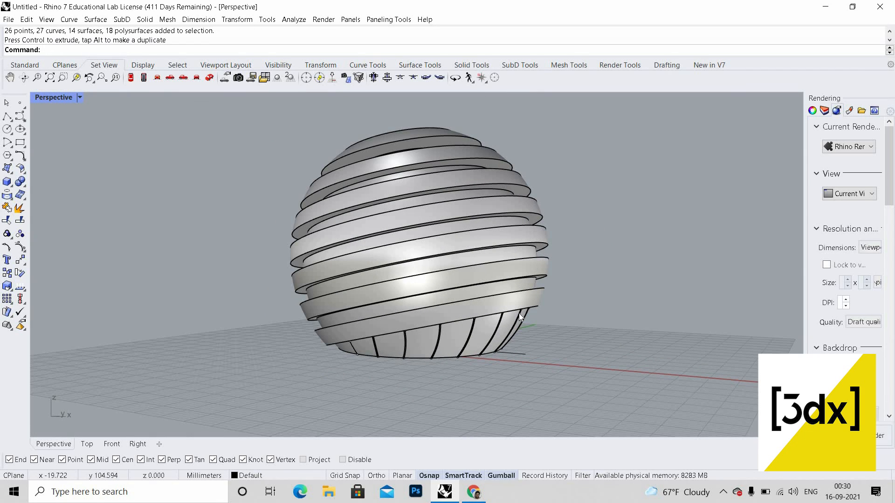